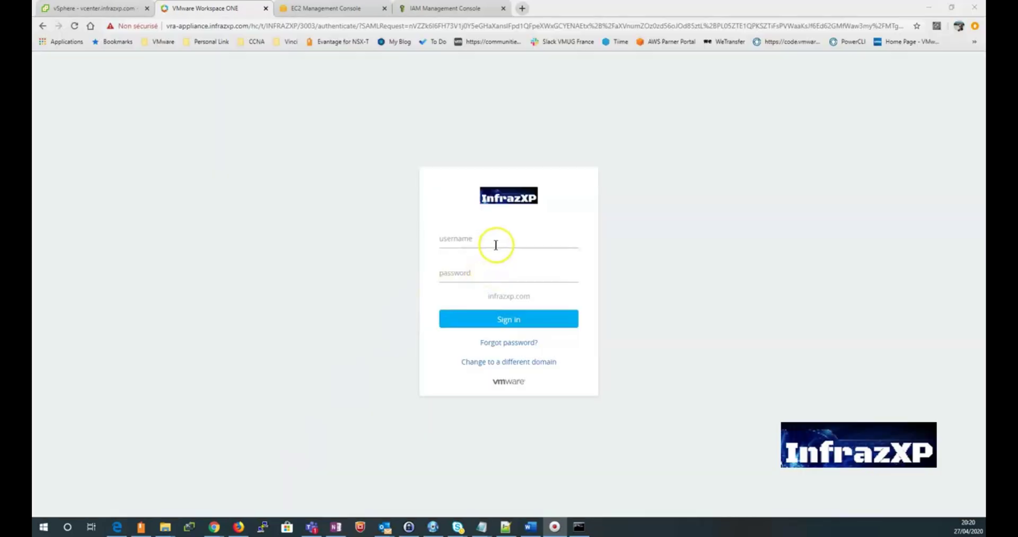
Step: Focus the username field on the infrazxp.com vRealize Automation sign-in page
click(496, 244)
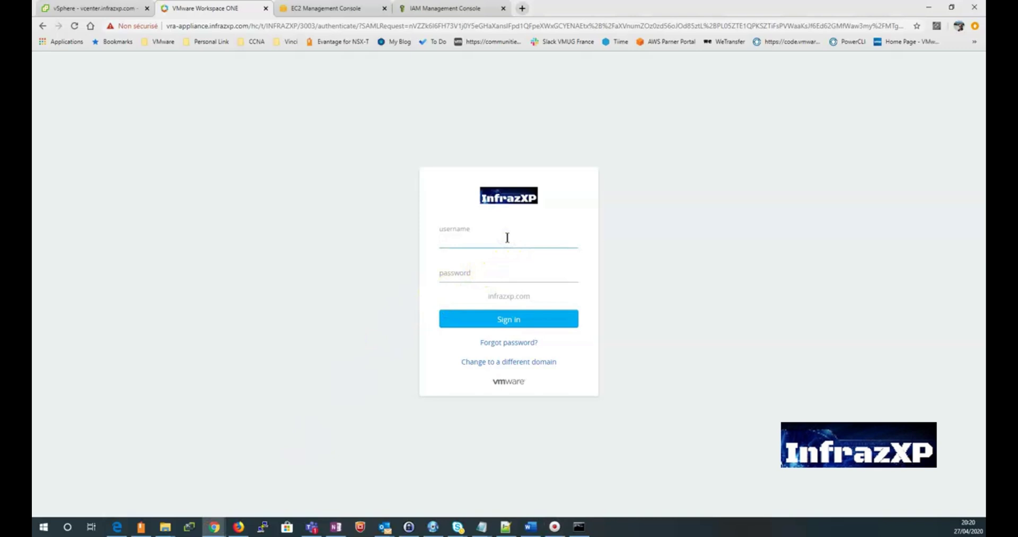
Step: Log in with the account's username and password to reach the three-item Catalog
text(teddy)
key(Tab)
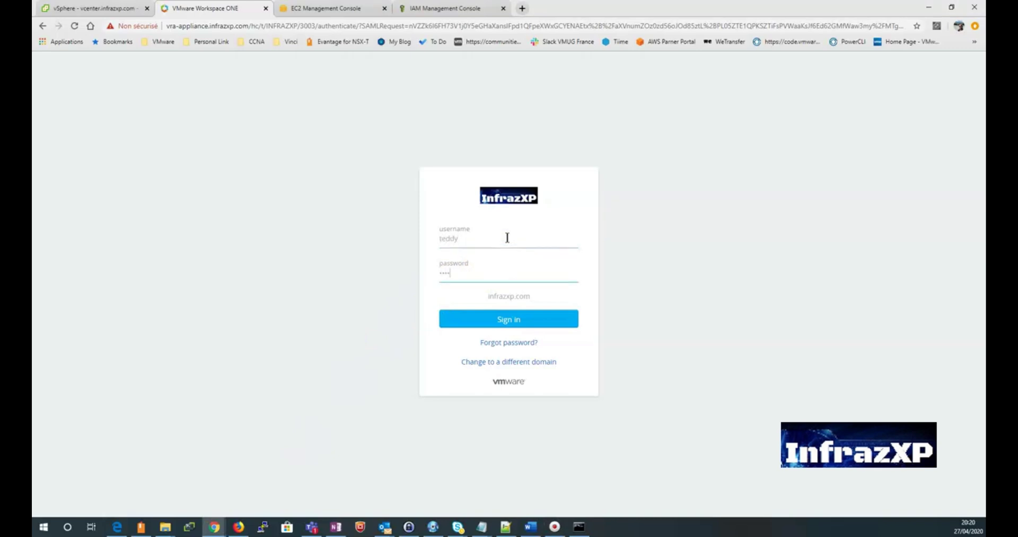
text(•••••••••)
key(Return)
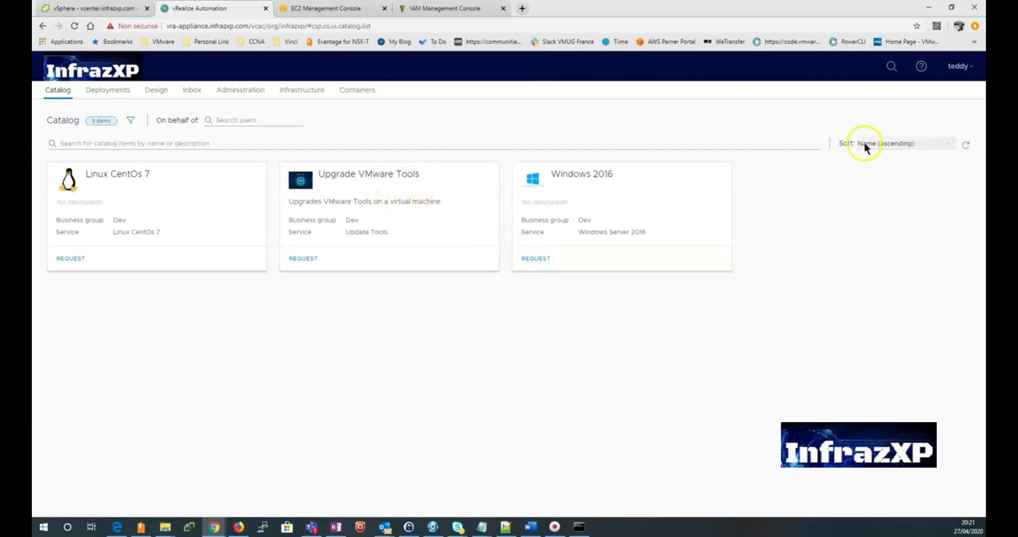
Step: View the vRealize Automation product version from the user menu's About box
click(960, 66)
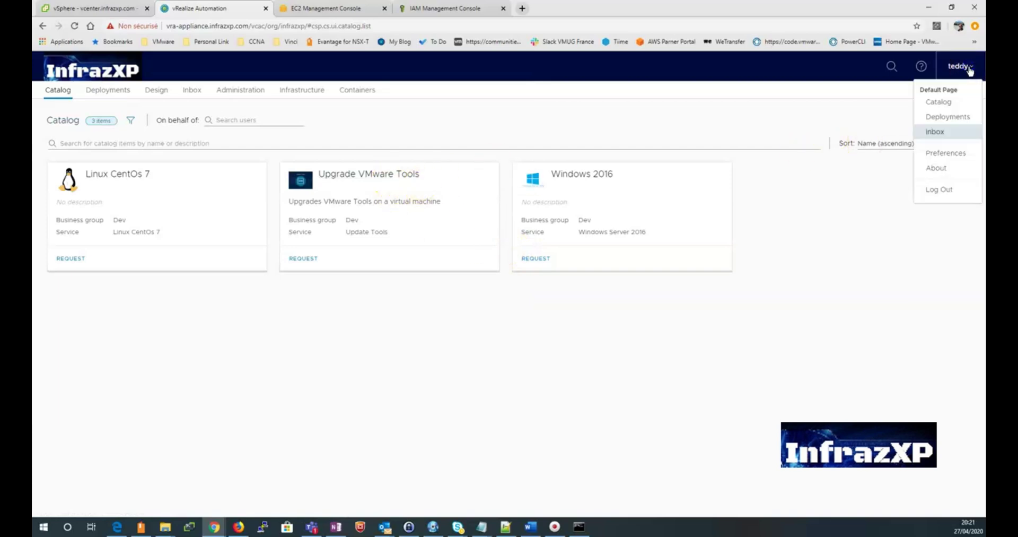
click(946, 175)
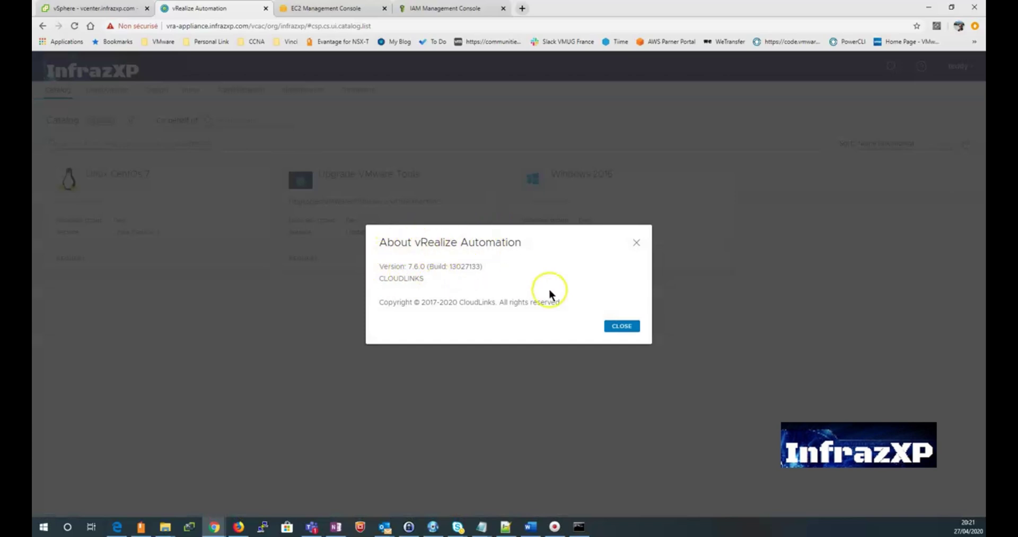
click(622, 326)
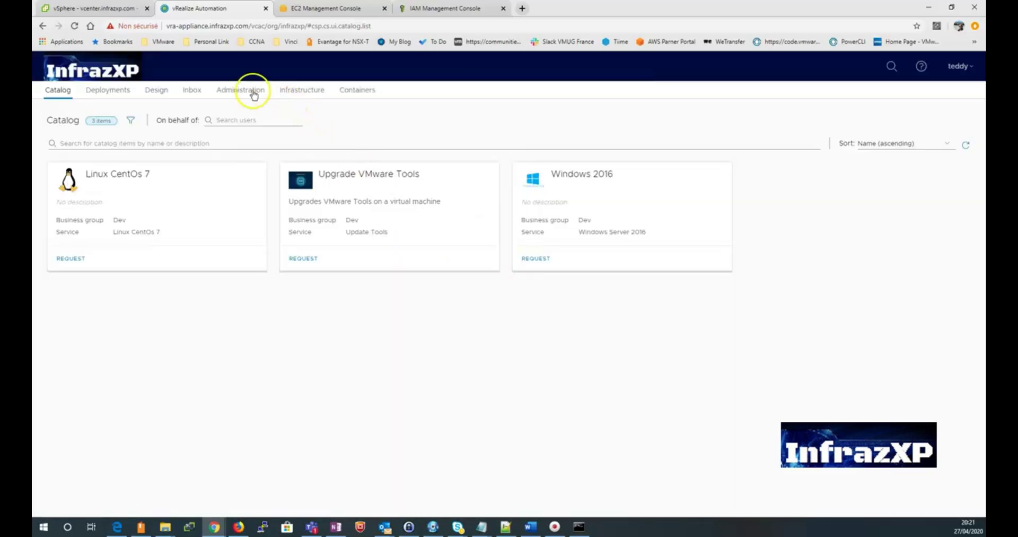
Step: In Infrastructure > Endpoints, start a new Cloud endpoint of type Amazon EC2
click(299, 92)
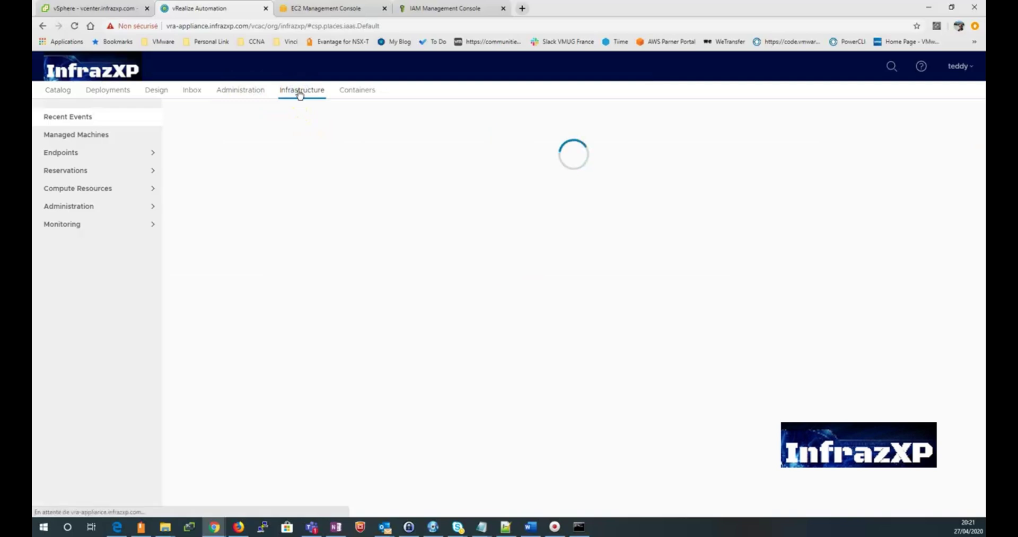
click(115, 154)
click(113, 170)
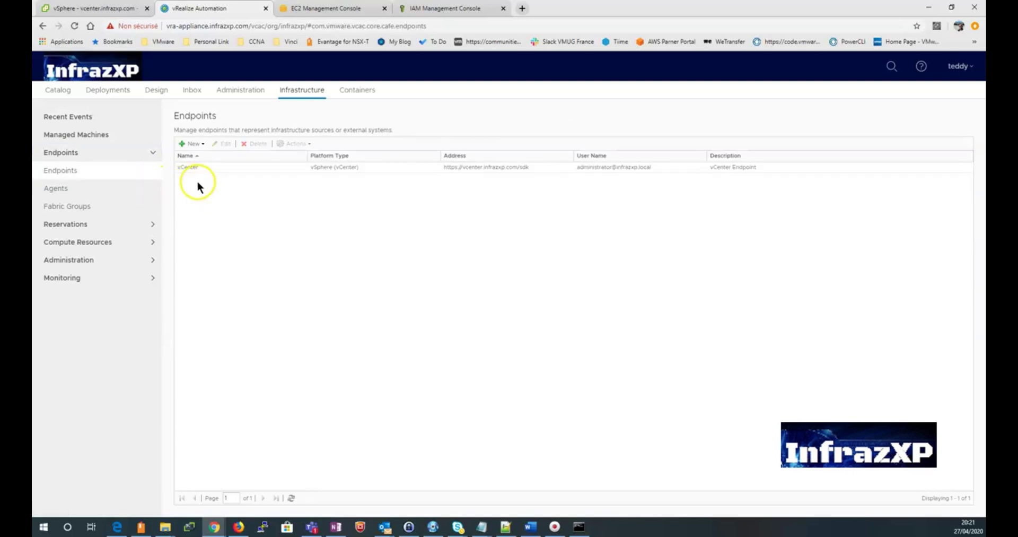
click(199, 167)
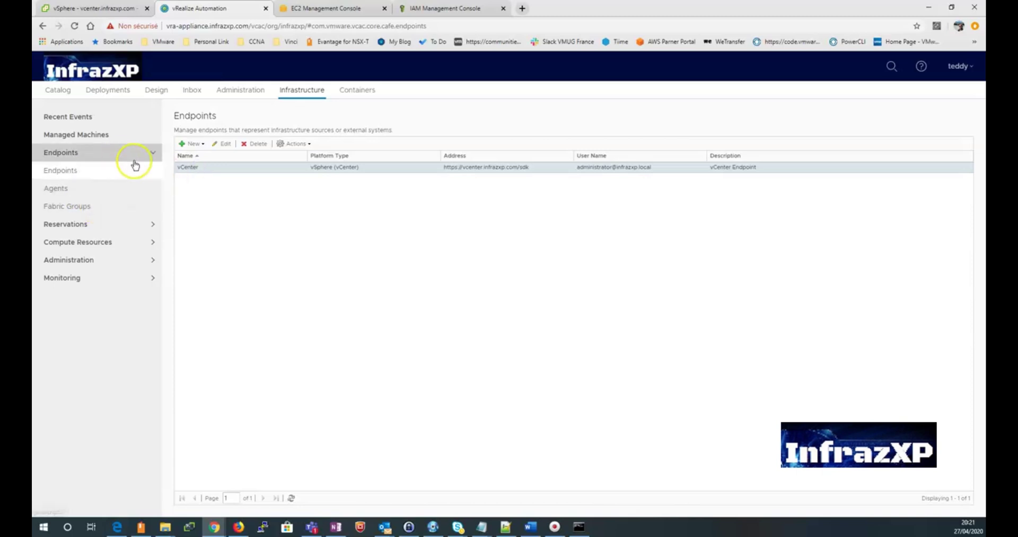
click(195, 146)
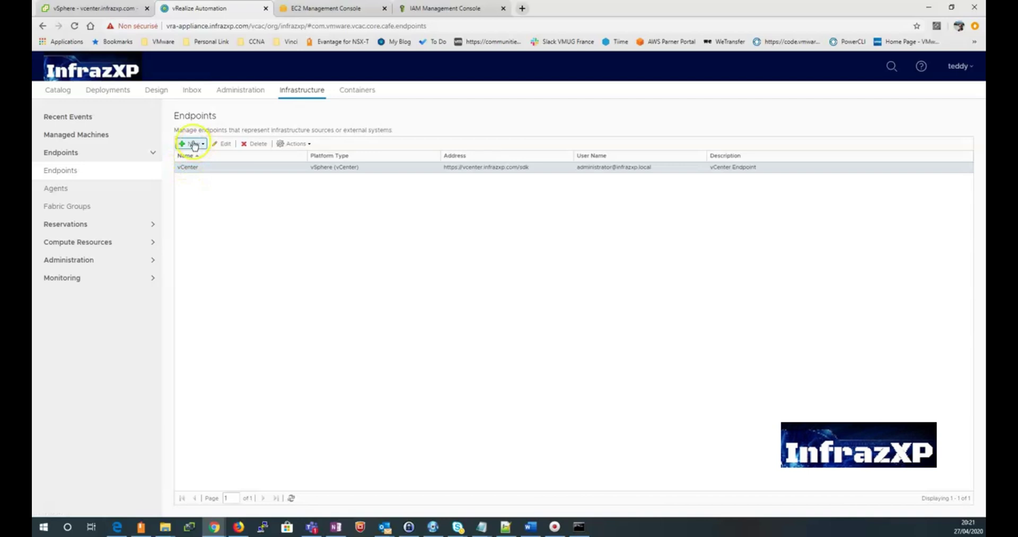
click(195, 143)
mouse_move(199, 161)
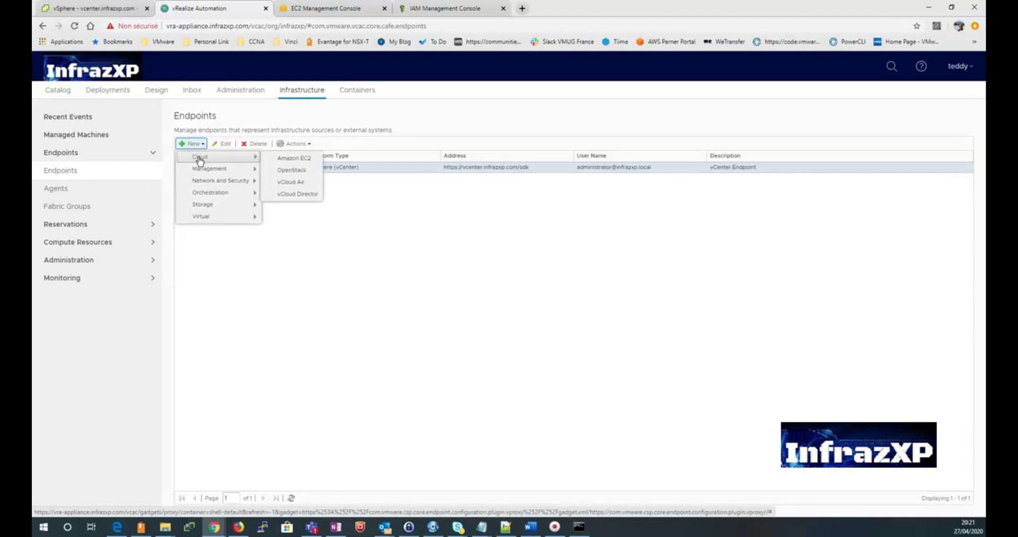
click(291, 159)
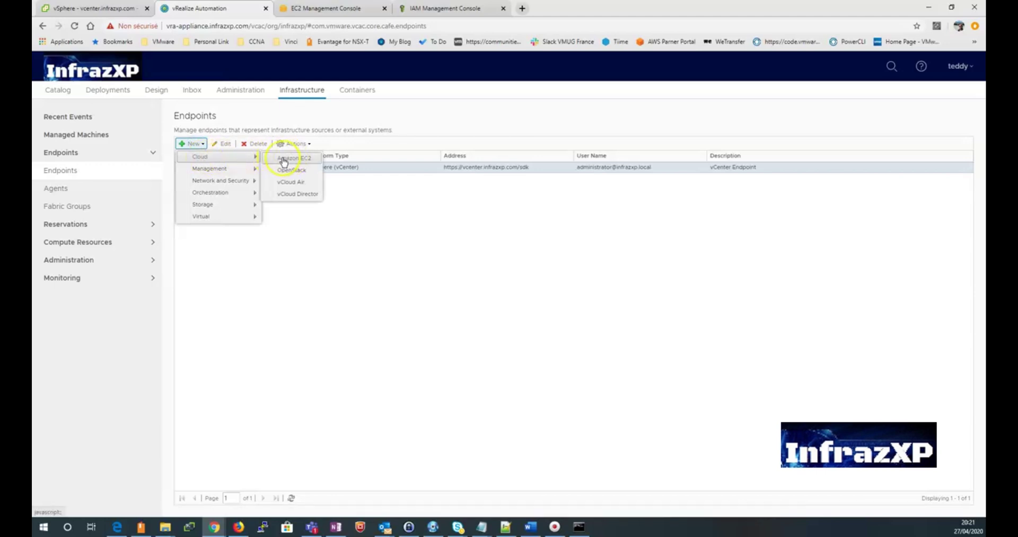
Step: Name the new Amazon EC2 endpoint 'AWS EC2 Endpoint', then go to the AWS console
click(281, 160)
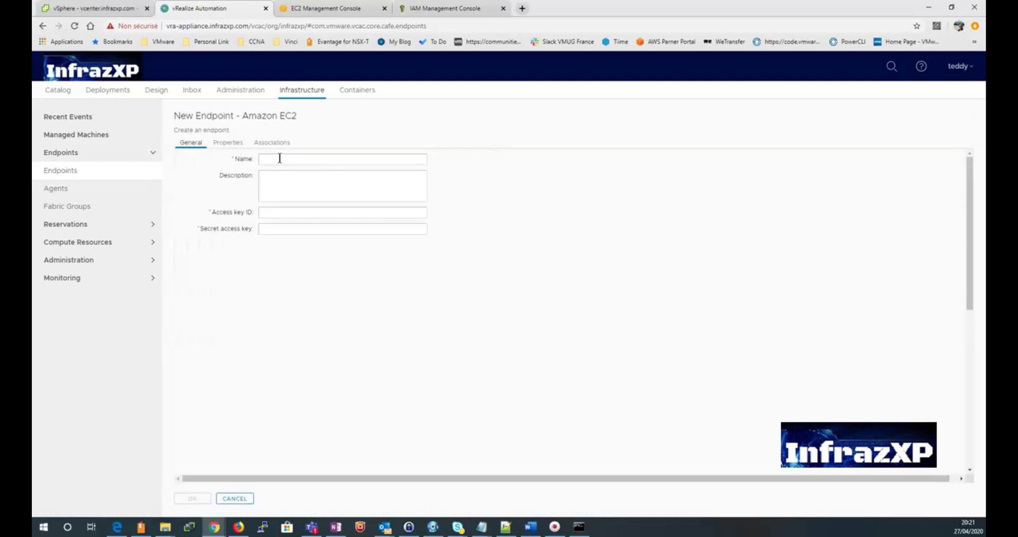
click(286, 158)
text(AWS EC2 Endpoint)
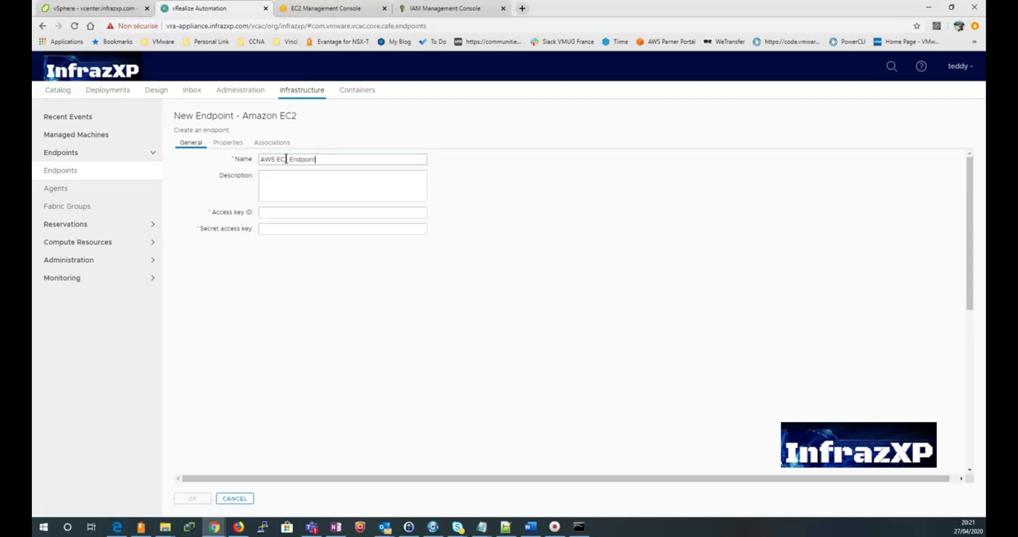
click(289, 214)
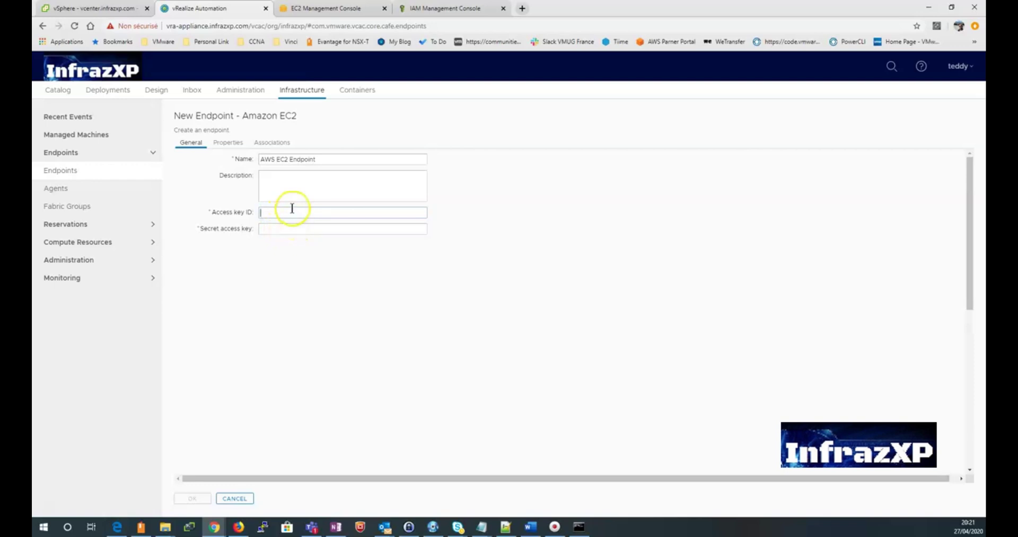
click(313, 10)
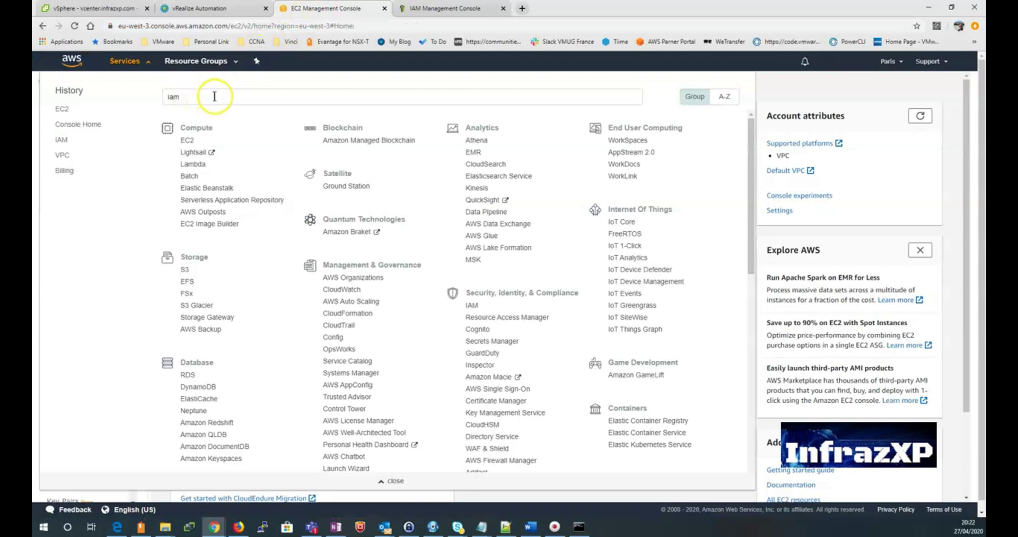
Step: Open the EC2 dashboard from Services history, then move to the IAM console
click(60, 108)
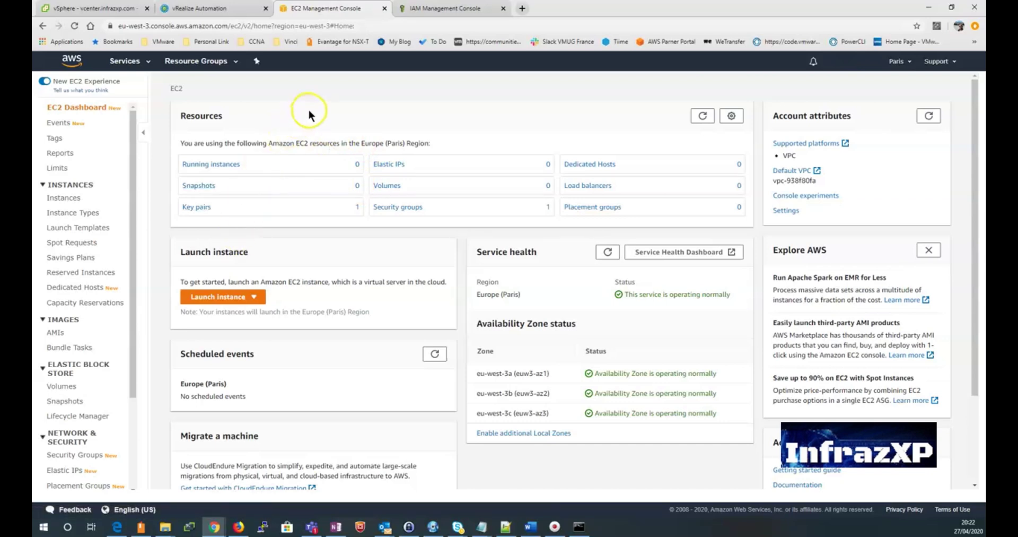
click(439, 10)
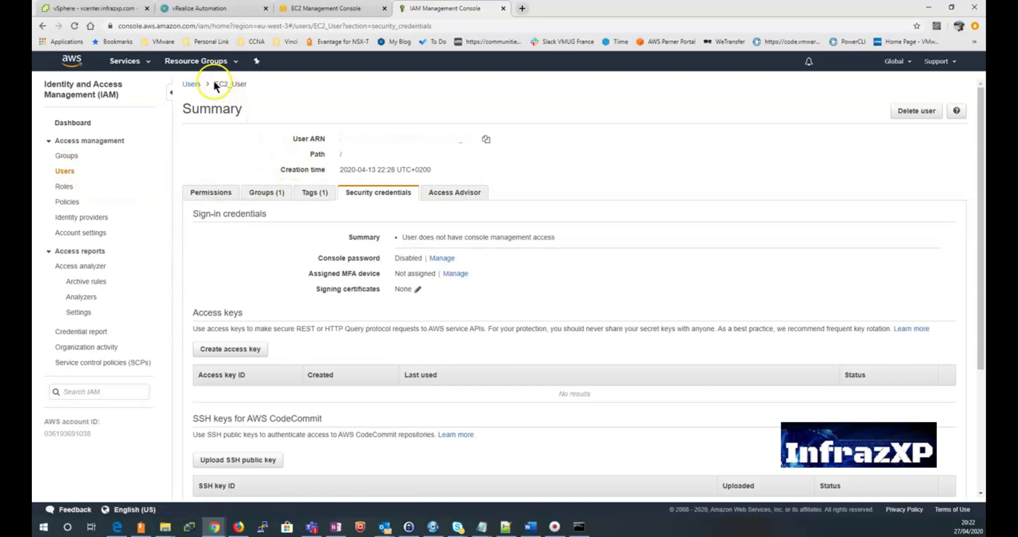
Step: Create a new access key under EC2_User's Security credentials and select its access key ID
click(188, 85)
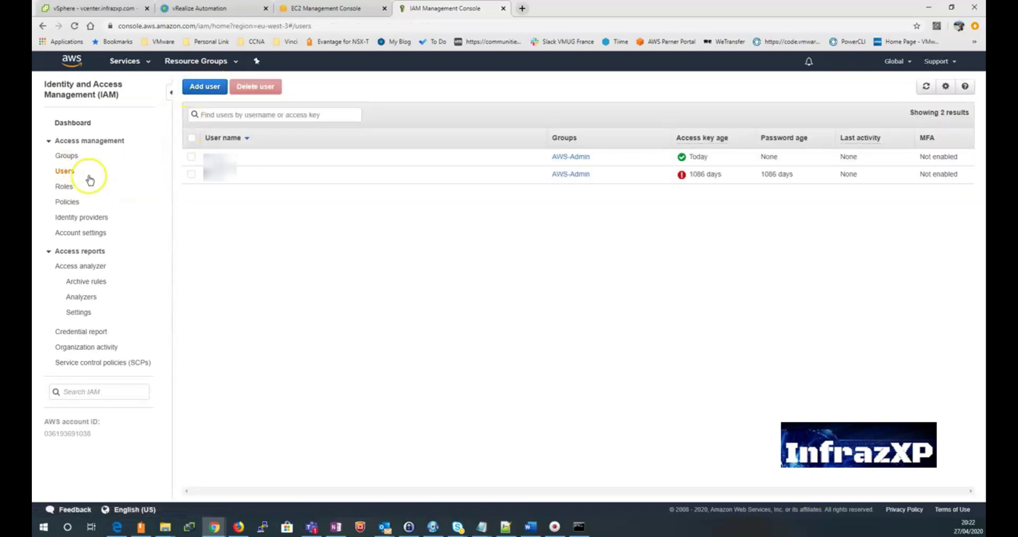
click(73, 121)
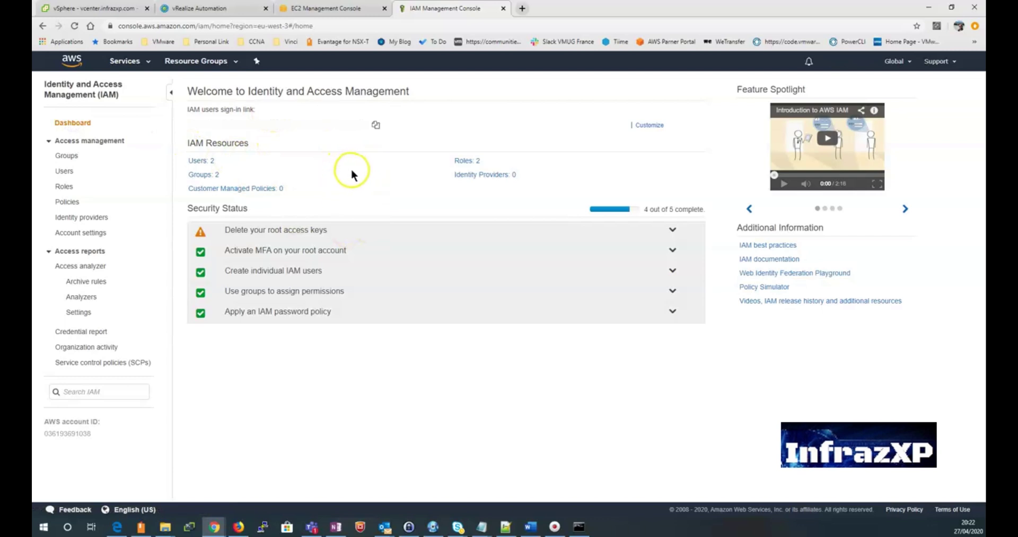
click(66, 172)
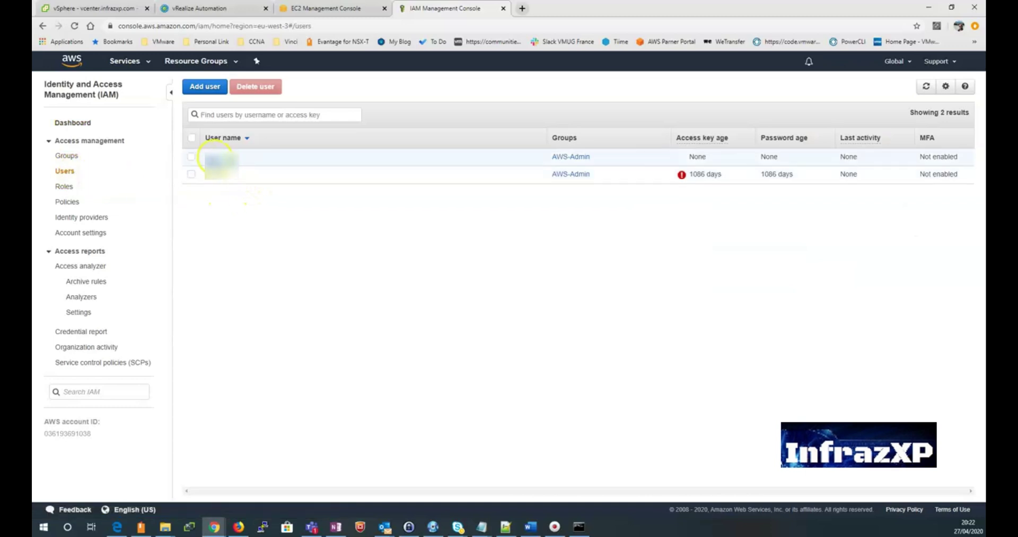
click(219, 157)
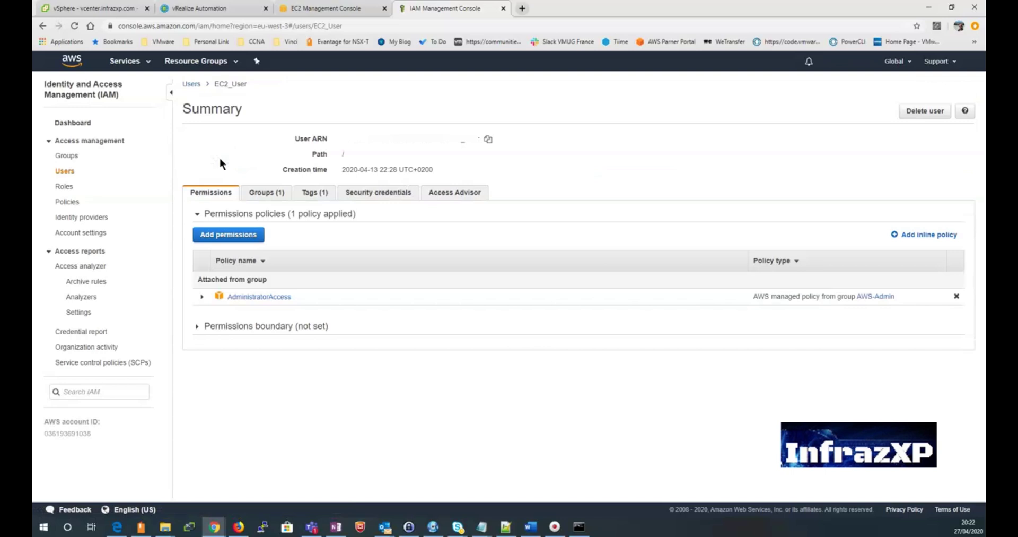
click(389, 193)
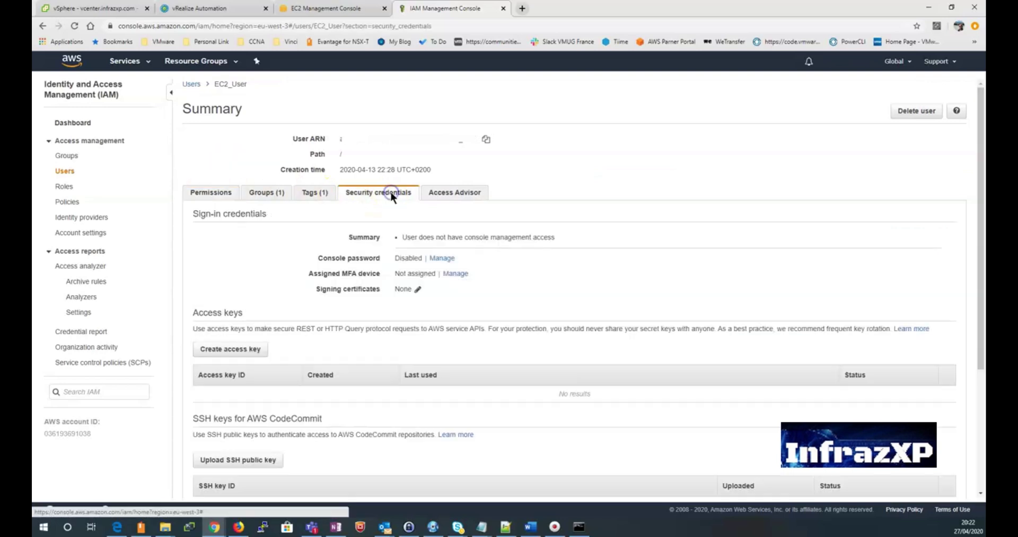
scroll(286, 291, down, 2)
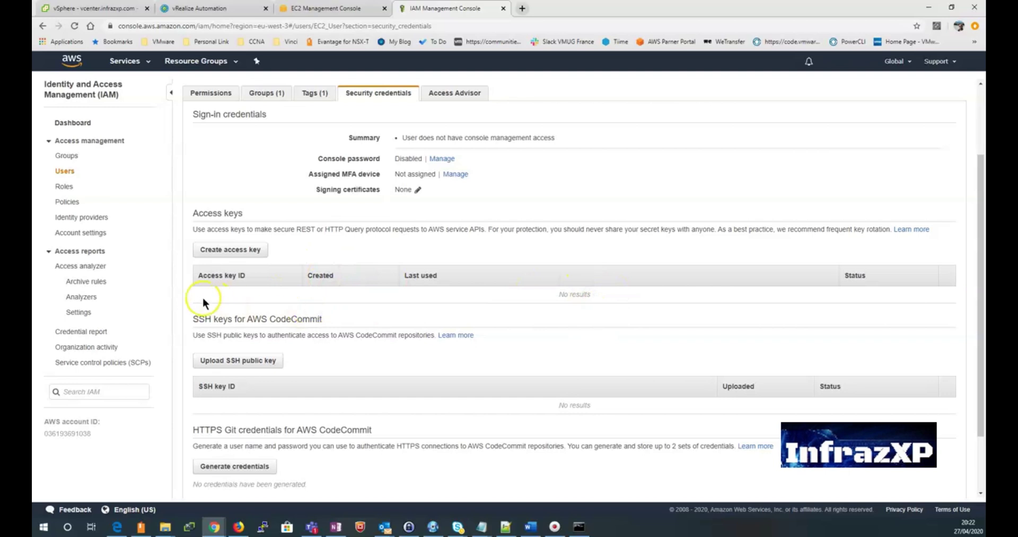
click(214, 253)
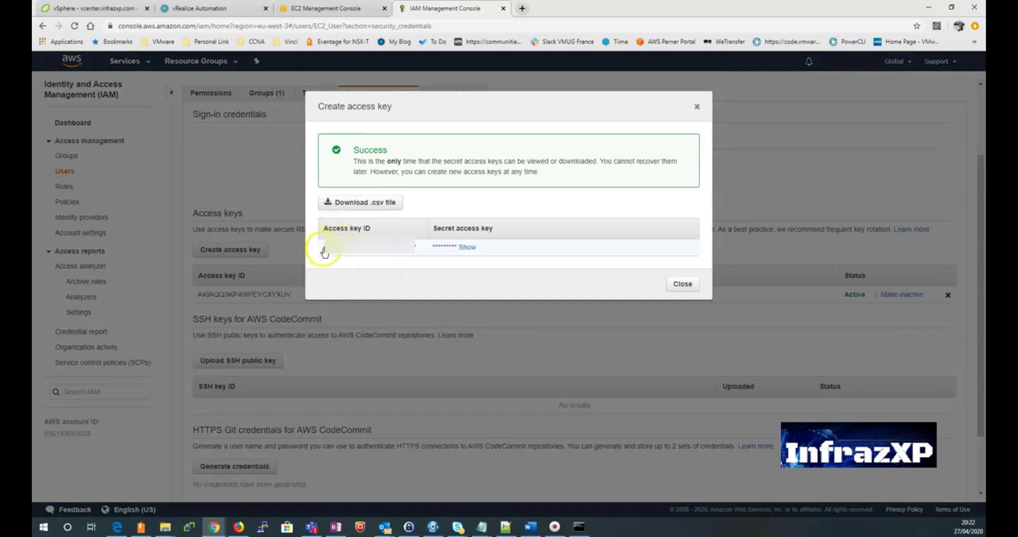
drag(324, 252, 417, 247)
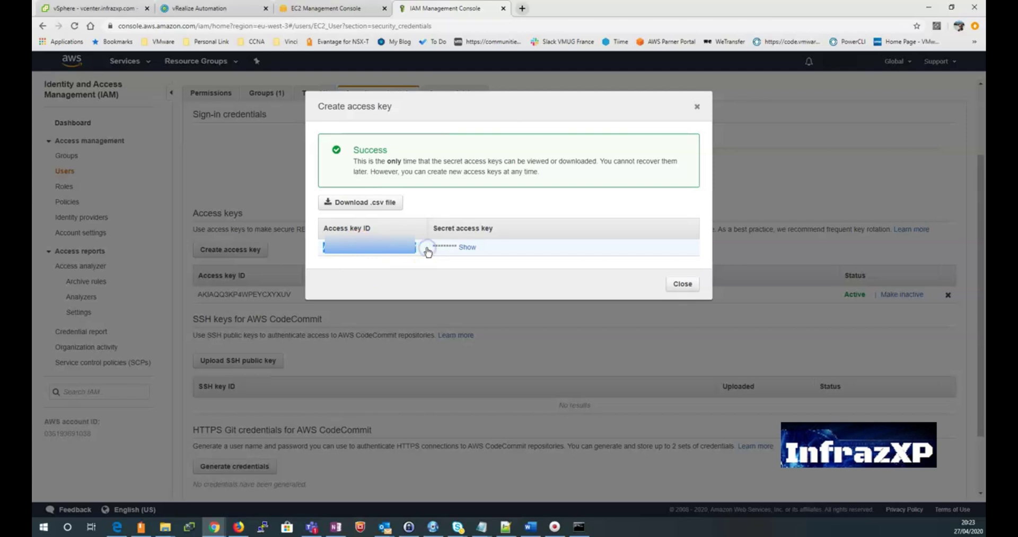
Step: Paste the access key ID into the endpoint form, then paste the revealed secret access key
click(347, 9)
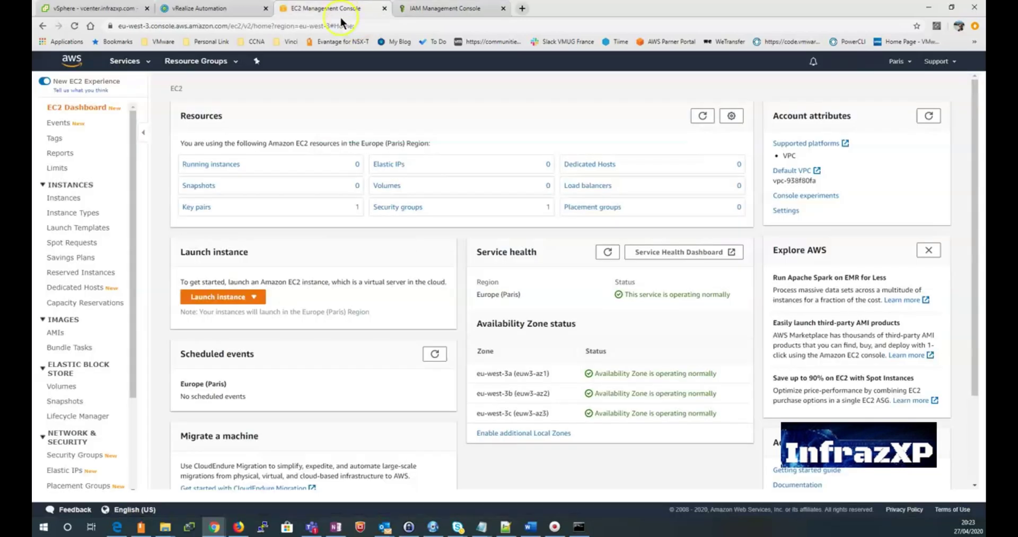
click(223, 9)
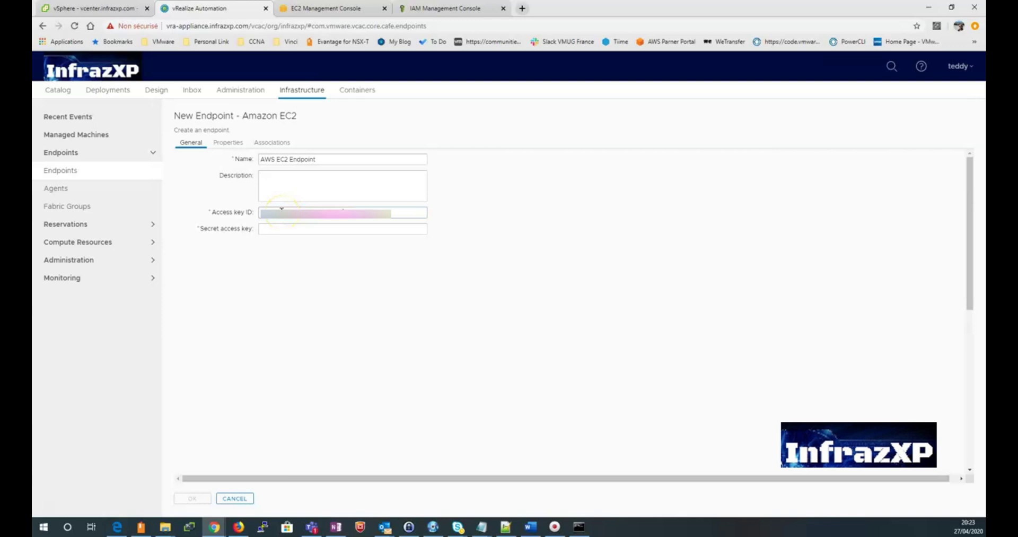
click(451, 9)
click(462, 247)
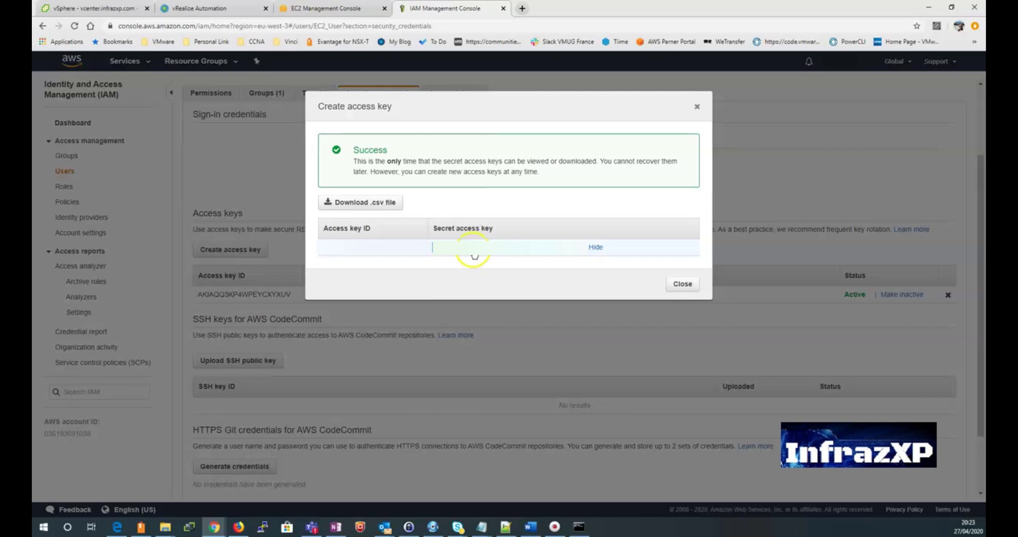
key(ctrl+2)
click(266, 228)
key(ctrl+v)
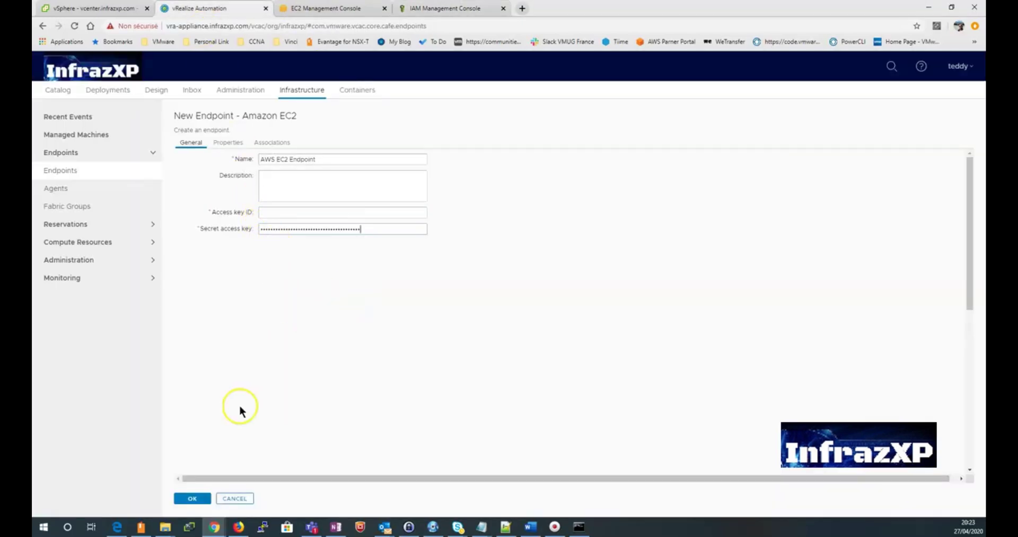
Step: Save the AWS EC2 Endpoint so it lists as Amazon EC2 beside vCenter
click(191, 498)
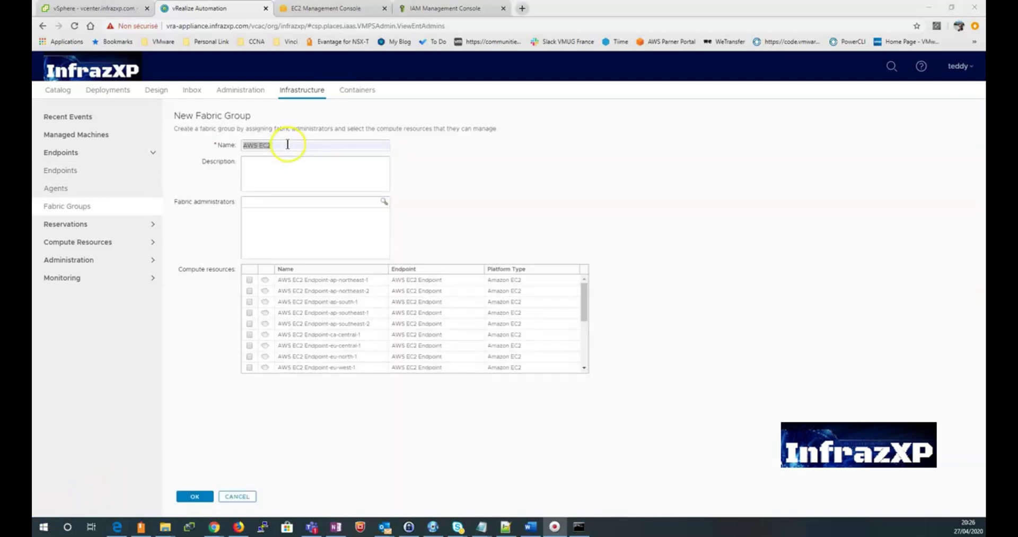
Step: Describe the fabric group as 'AWS EC2 Fabric Group' and add vRA Admins as fabric administrators
click(289, 170)
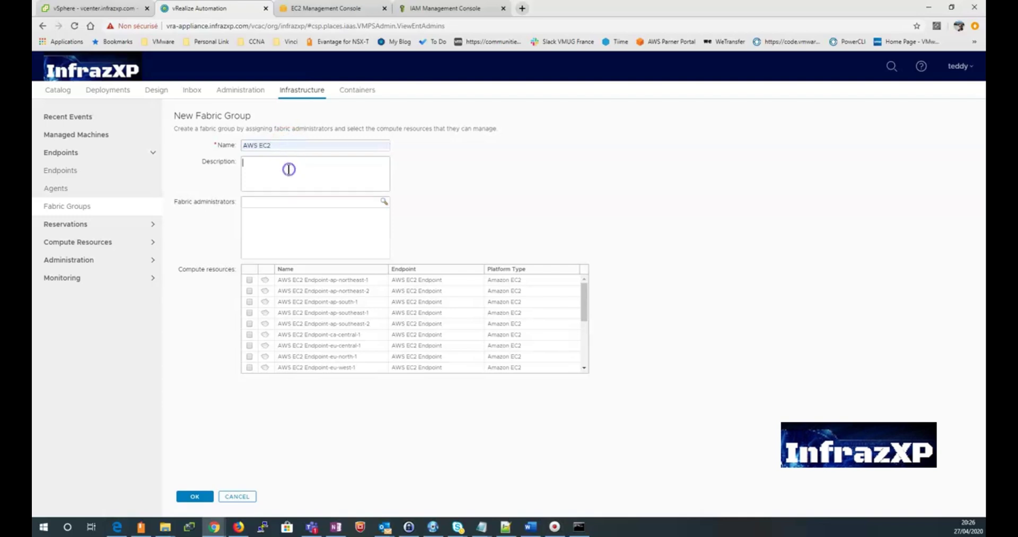
text(AWS EC2 Fabric Group)
click(293, 200)
text(admin)
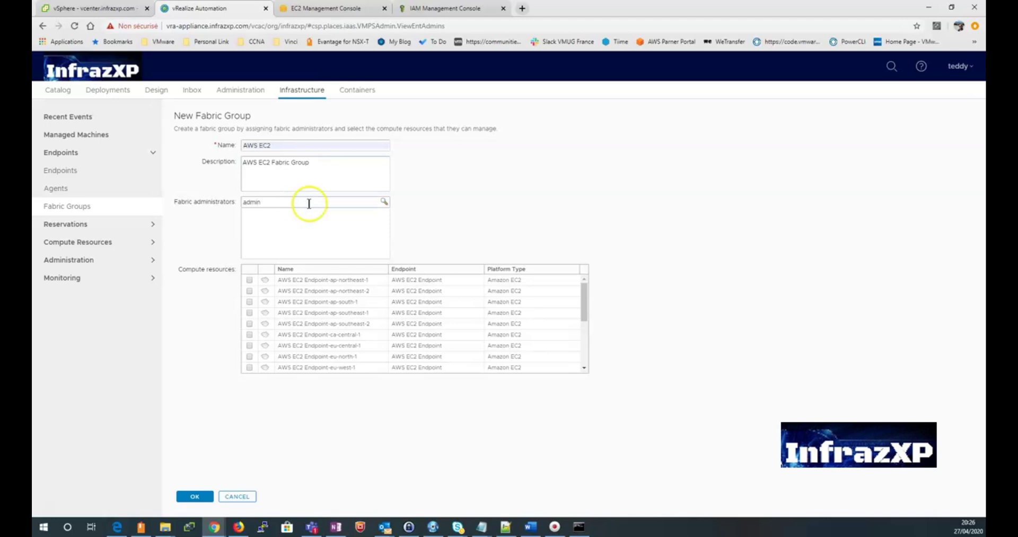
click(384, 202)
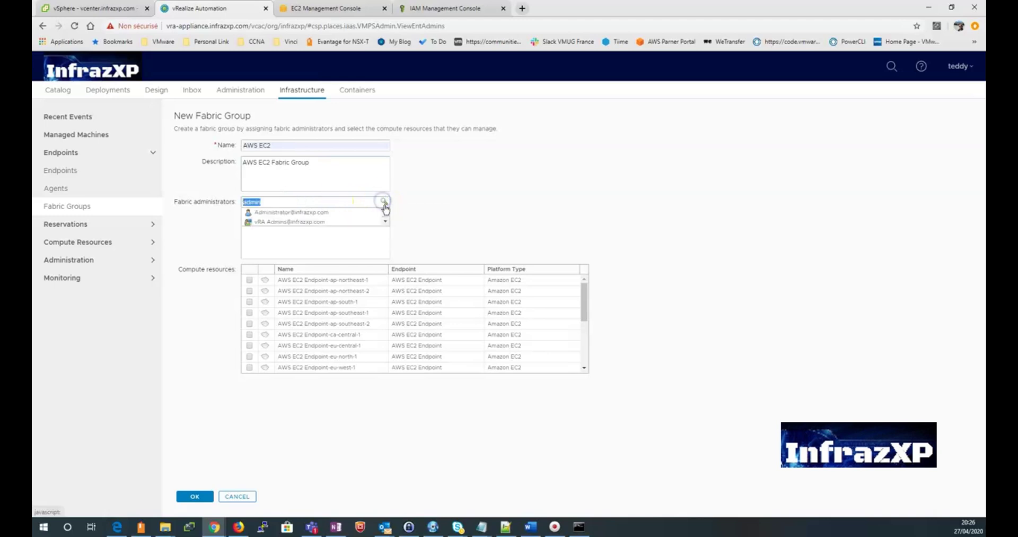
click(337, 221)
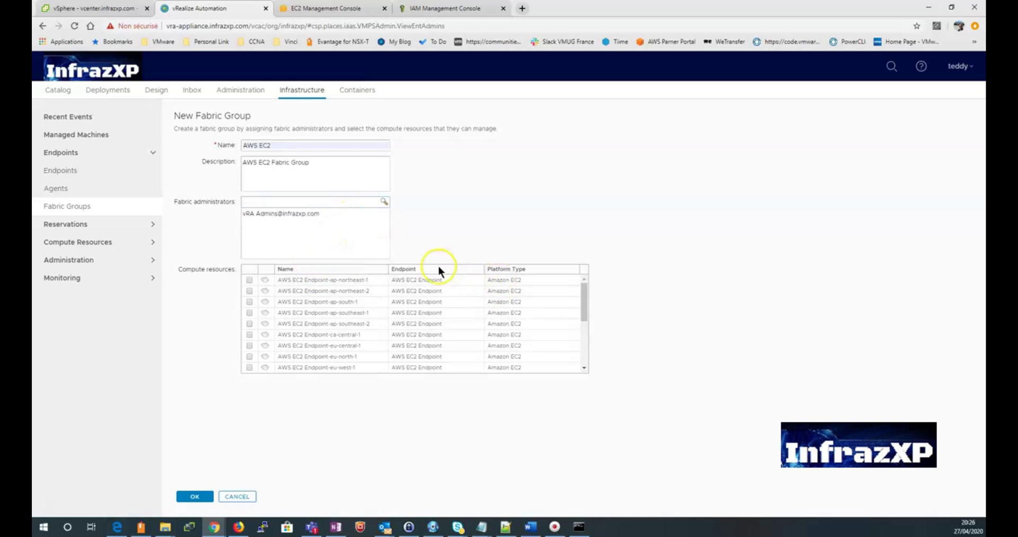
Step: Include the eu-west-1, eu-west-2 and eu-west-3 compute resources in the fabric group
drag(583, 285, 584, 316)
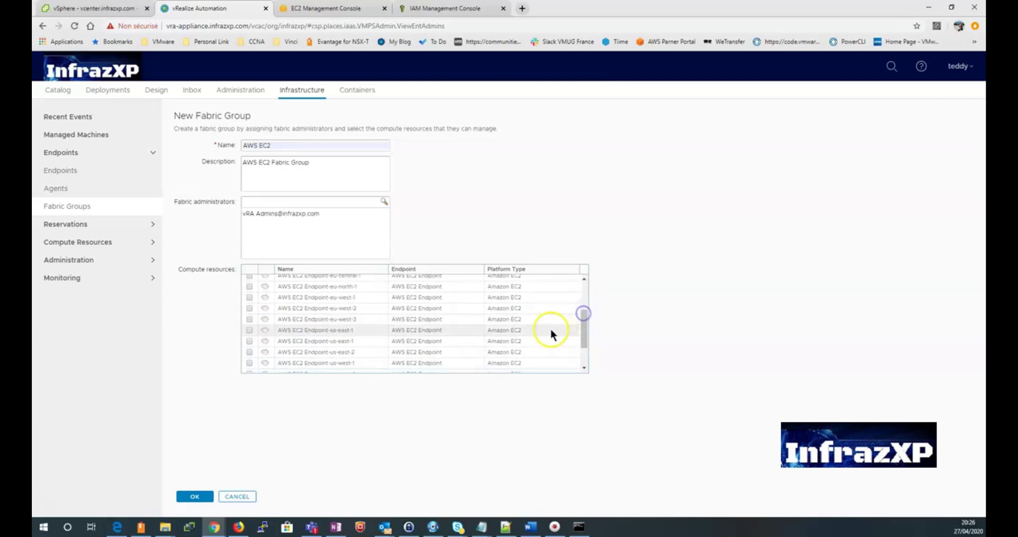
click(585, 368)
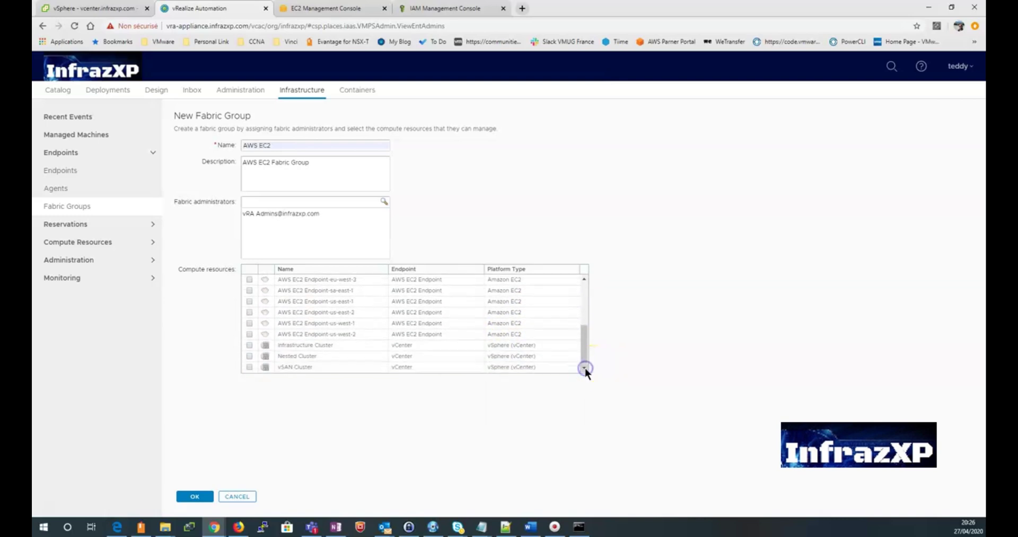
drag(585, 361, 584, 338)
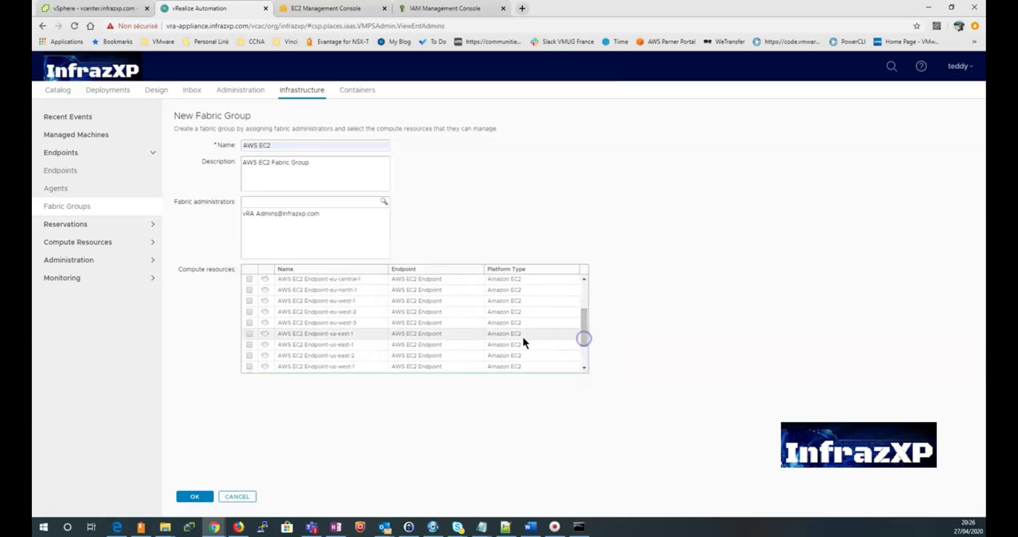
click(249, 300)
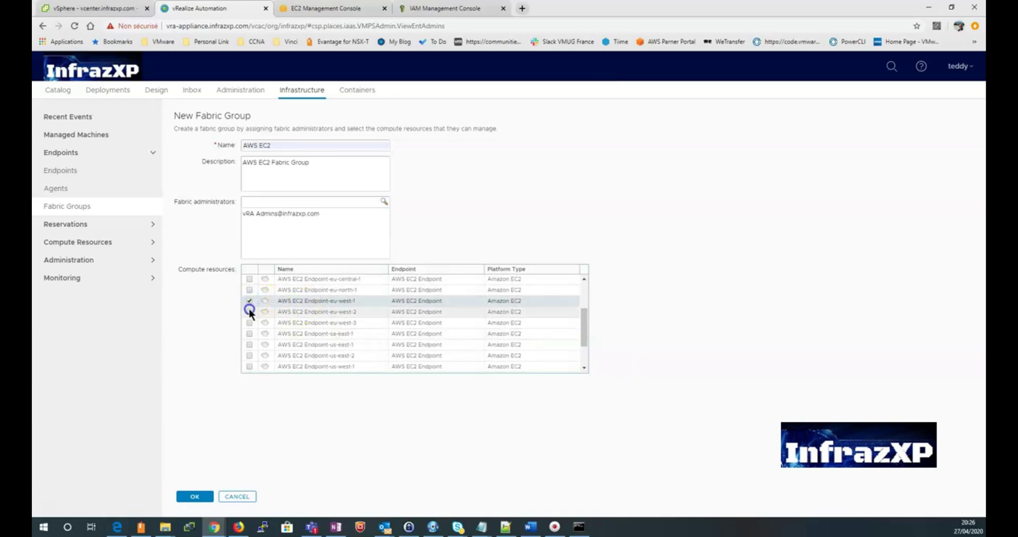
click(249, 311)
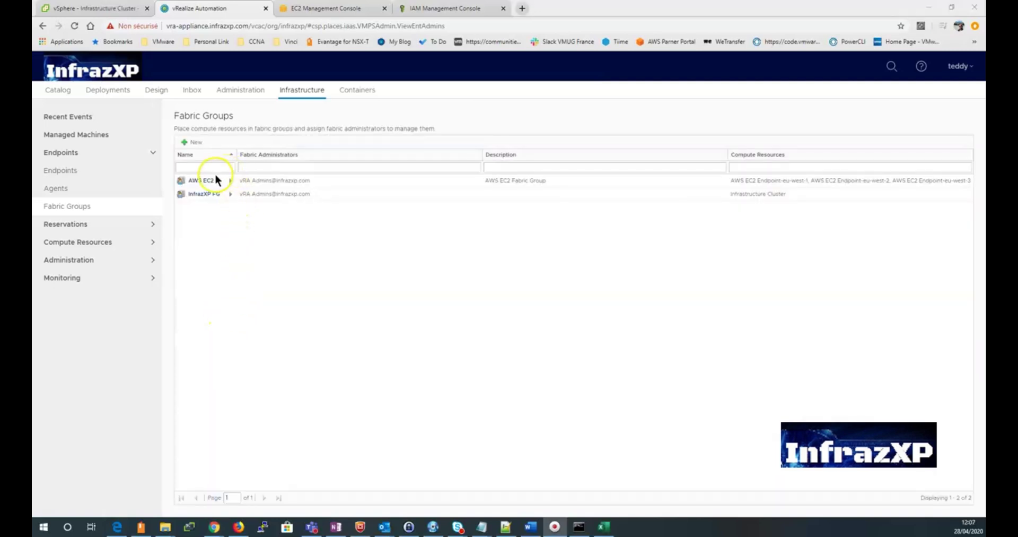
Step: Go to the Machine Prefixes page under infrastructure Administration
click(230, 180)
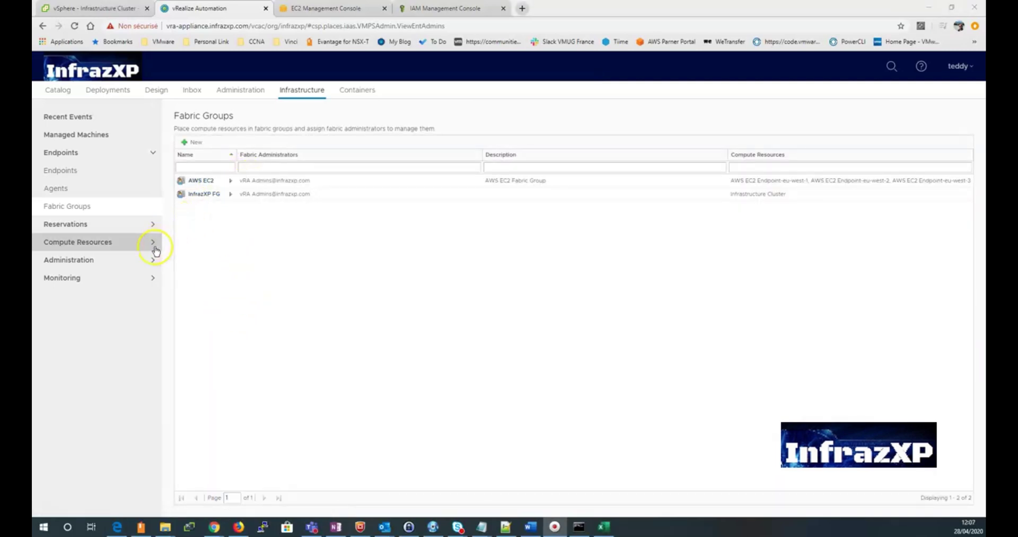
click(141, 260)
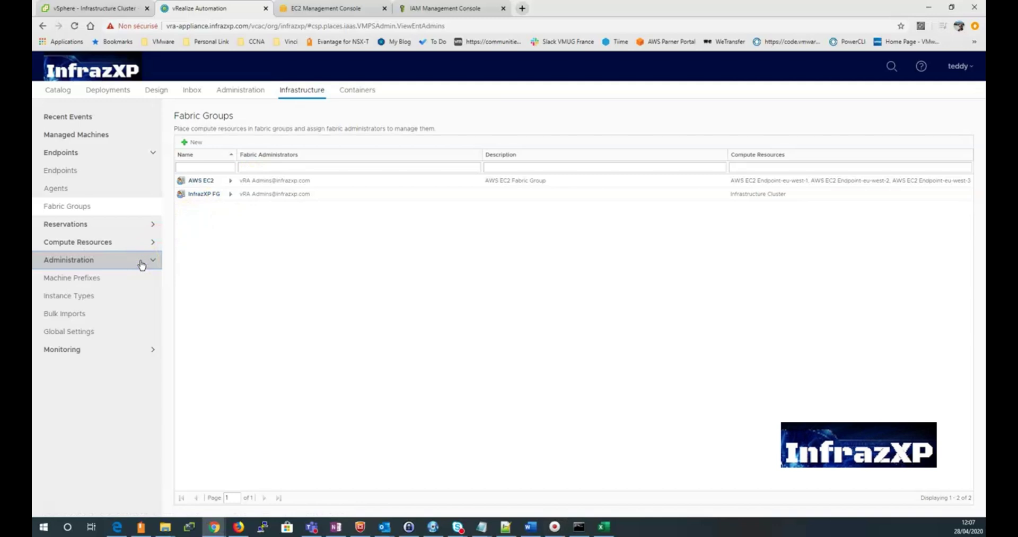
click(130, 280)
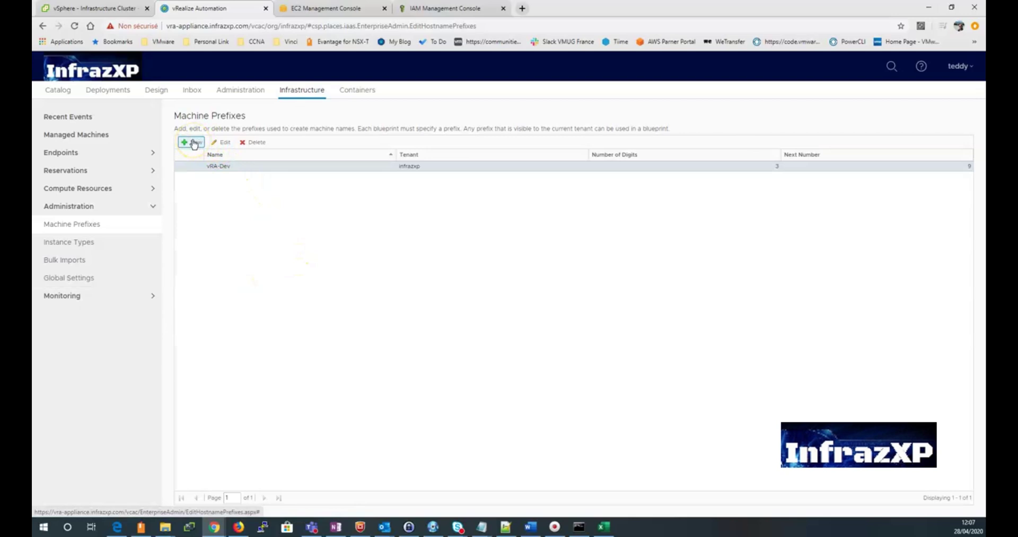
Step: Add machine prefix Dev-EC2 for tenant infrazxp with 3 digits and next number 1
click(195, 145)
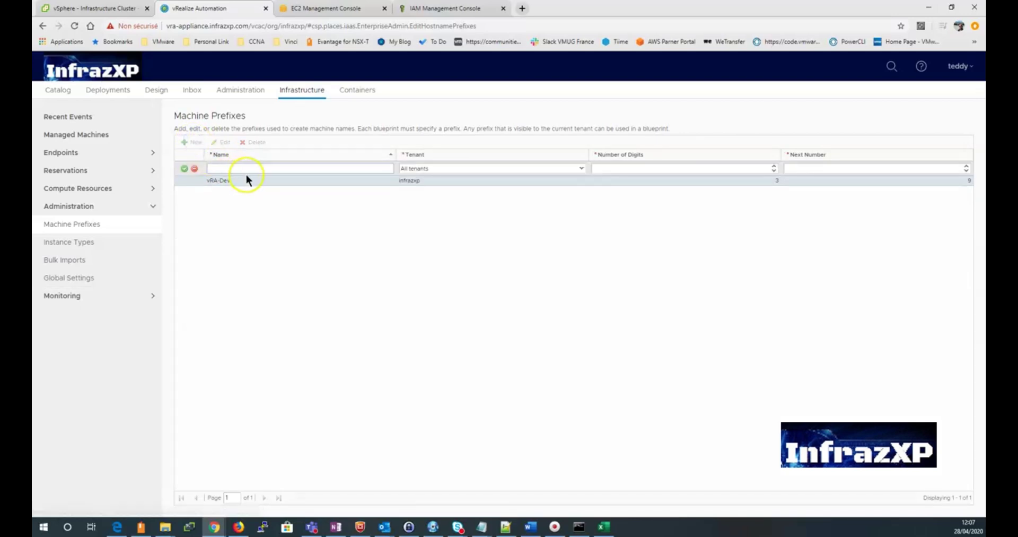
text(Dev-EC2)
click(476, 167)
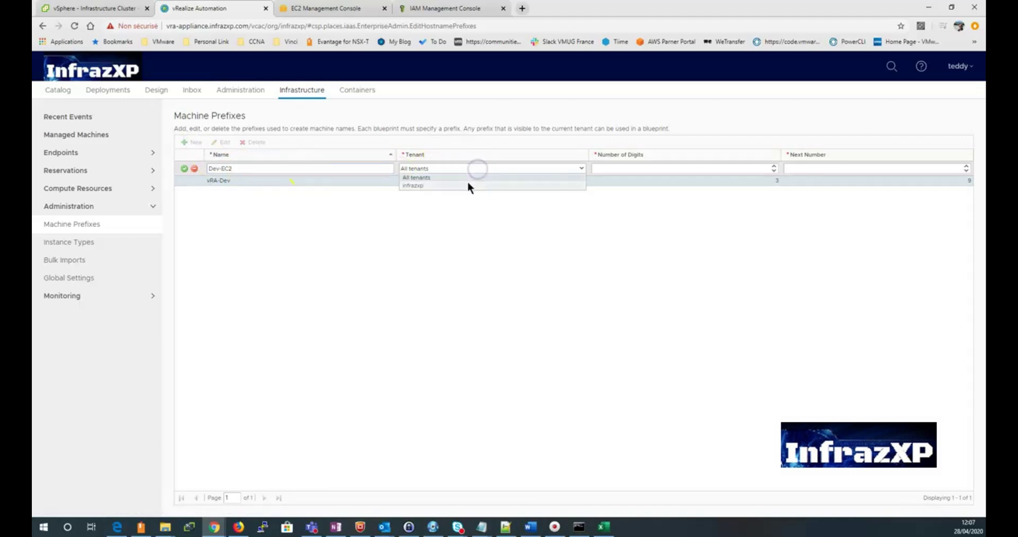
click(468, 184)
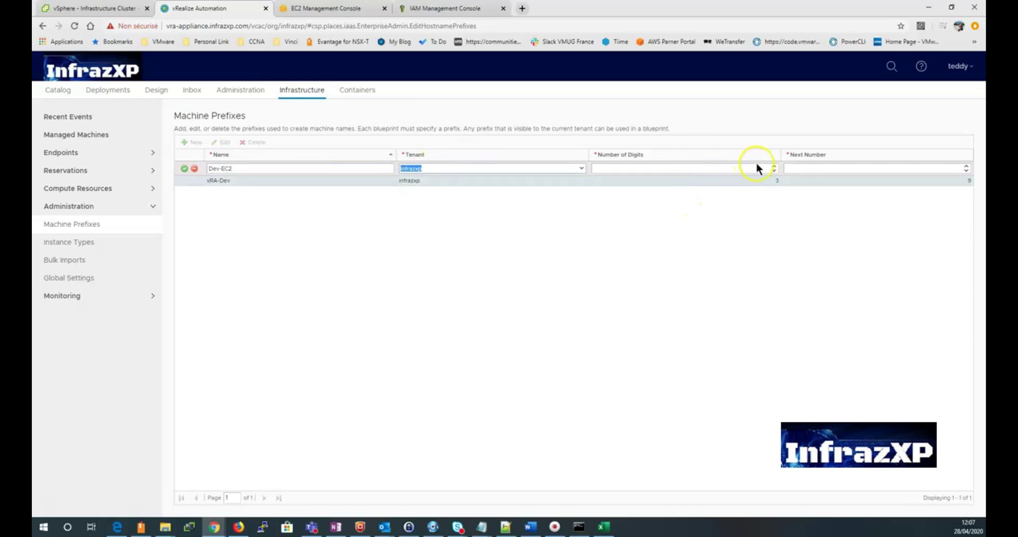
click(774, 165)
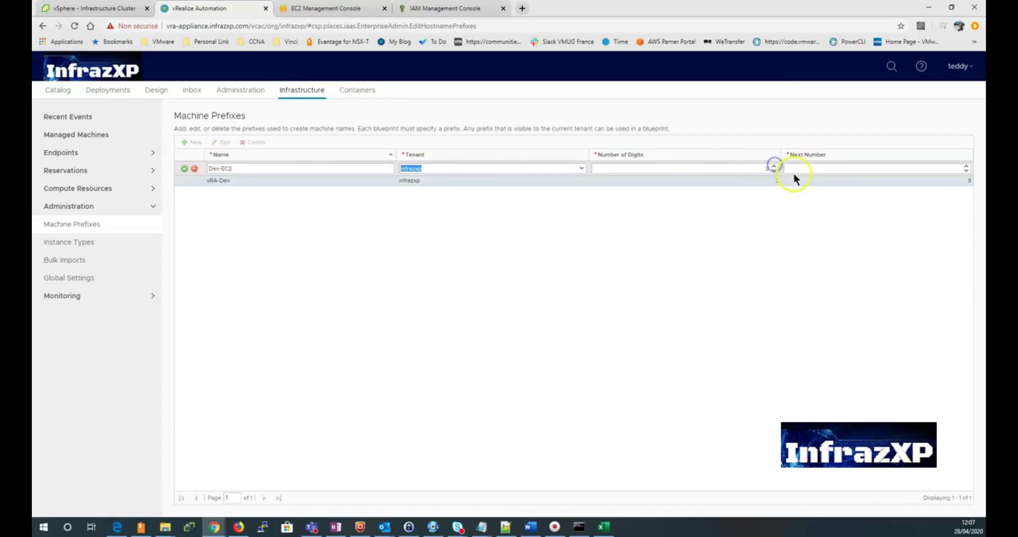
click(967, 166)
click(183, 169)
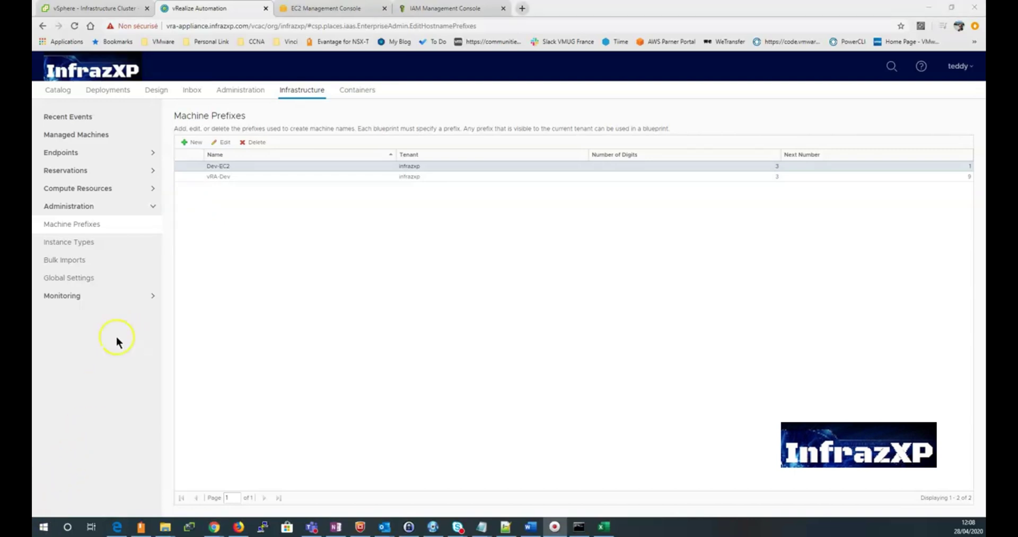
Step: Under Administration > Business Groups, start a new business group named Dev-AWS-EC2
click(252, 95)
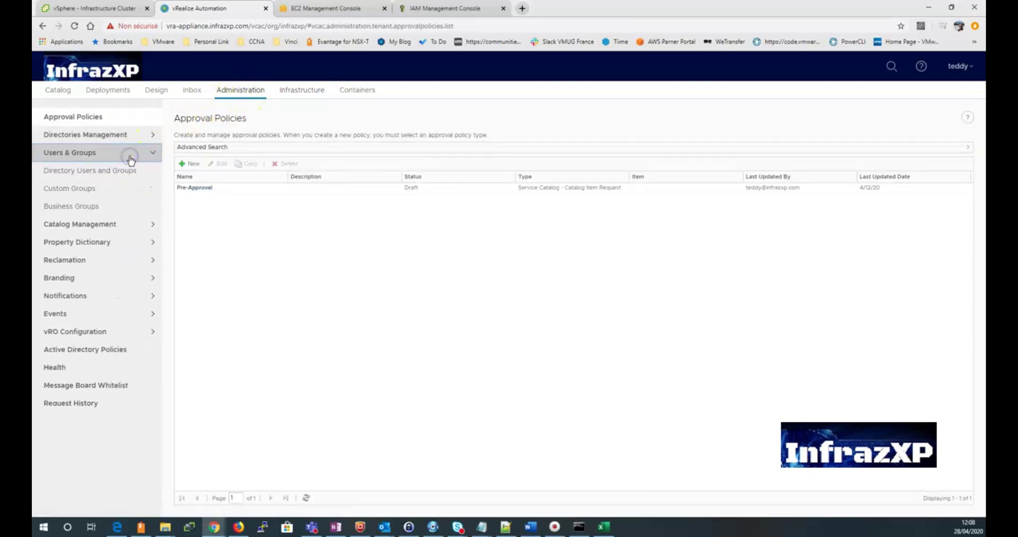
click(129, 154)
click(92, 207)
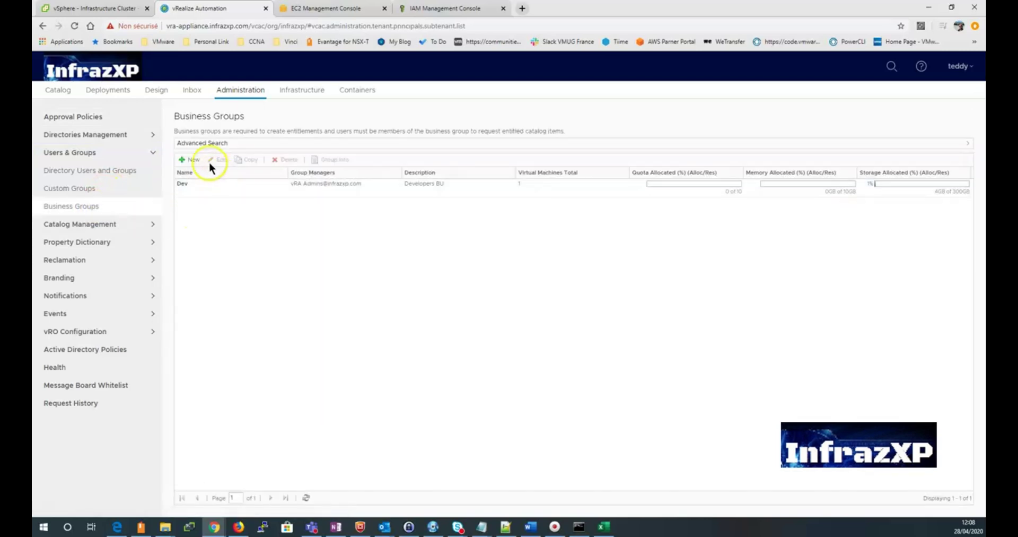
click(192, 162)
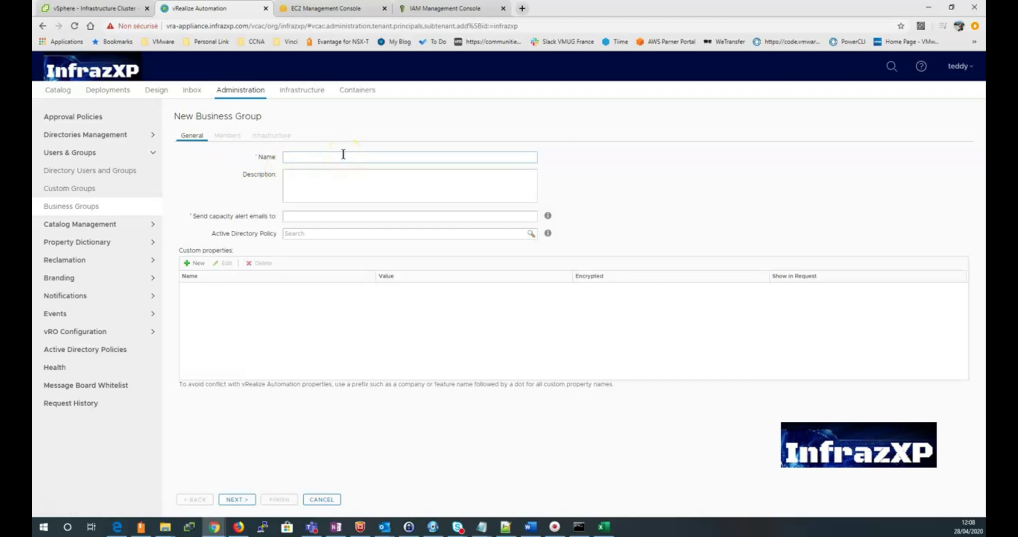
text(D)
text(evel)
key(BackSpace)
key(BackSpace)
text(-AWS-EC2)
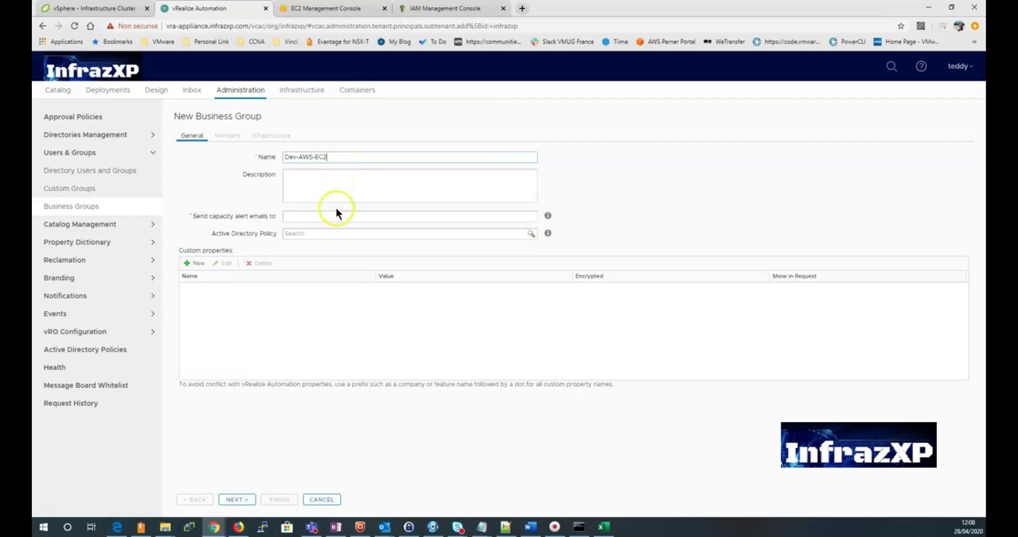
Step: Fill in the administrator's capacity-alert e-mail address
click(333, 216)
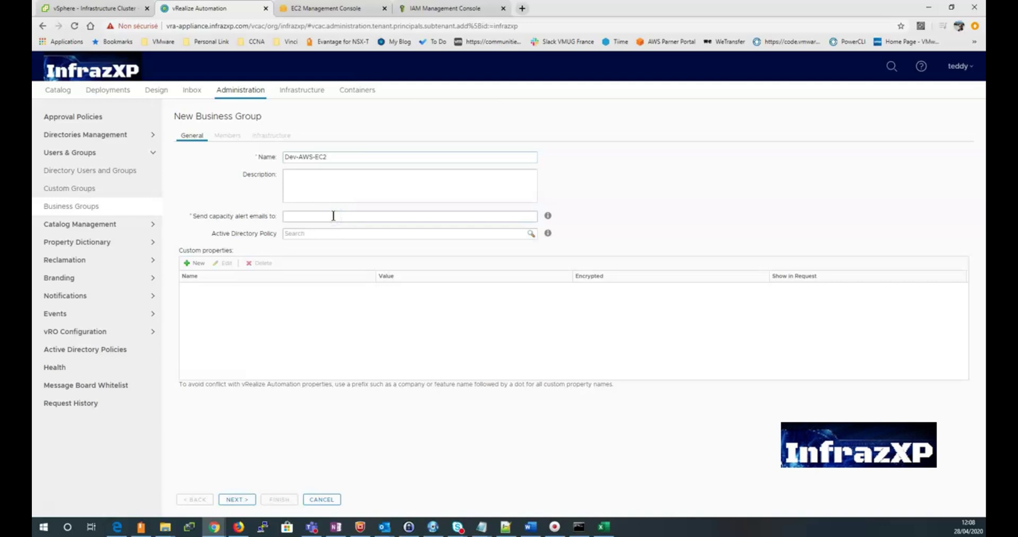
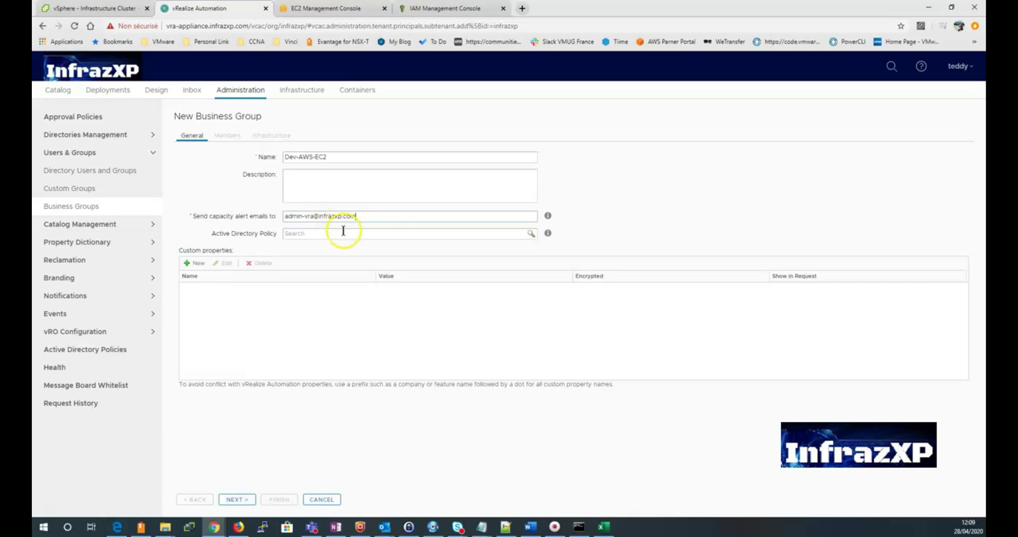
Step: On the Members step, add the vRA Admins group as group managers
click(246, 497)
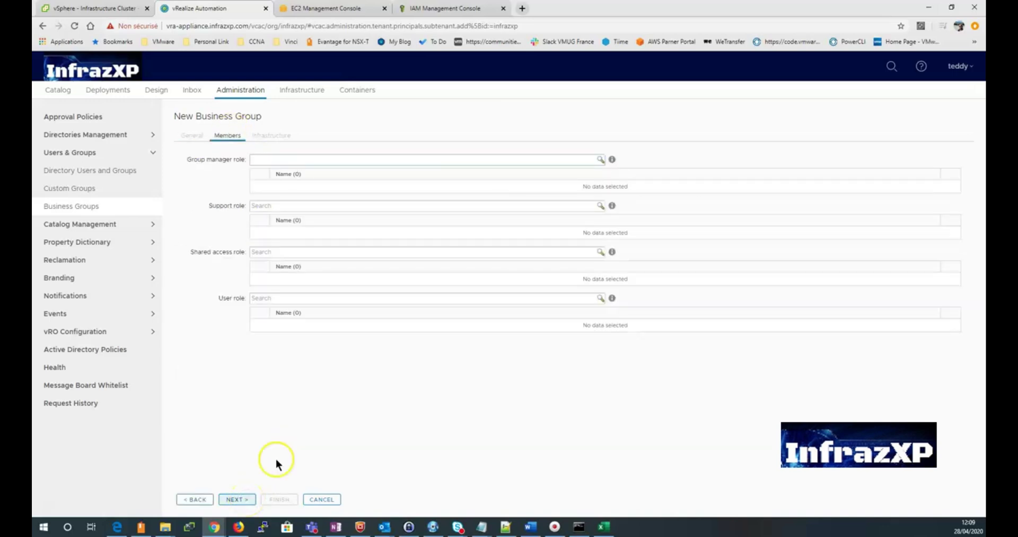
click(341, 159)
text(admin)
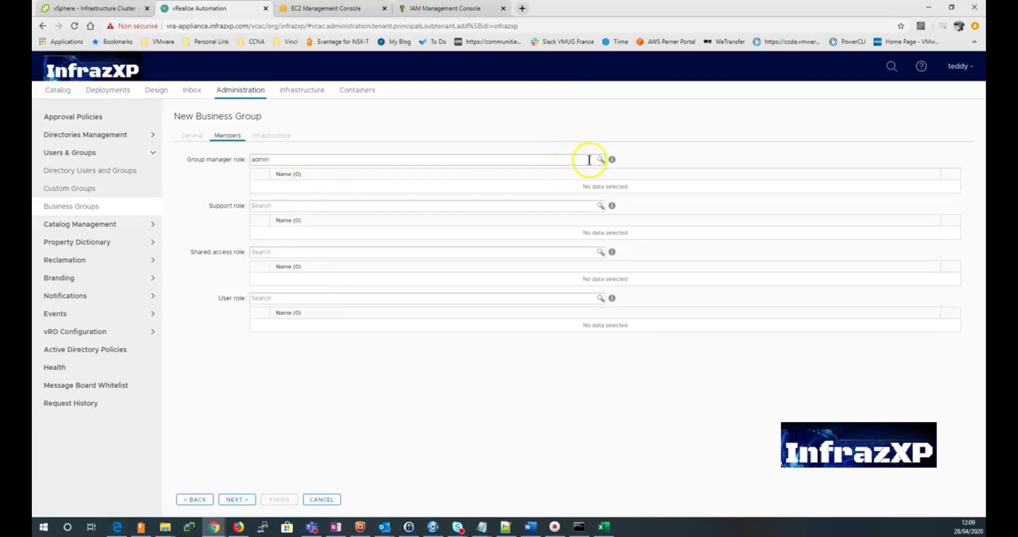
click(599, 161)
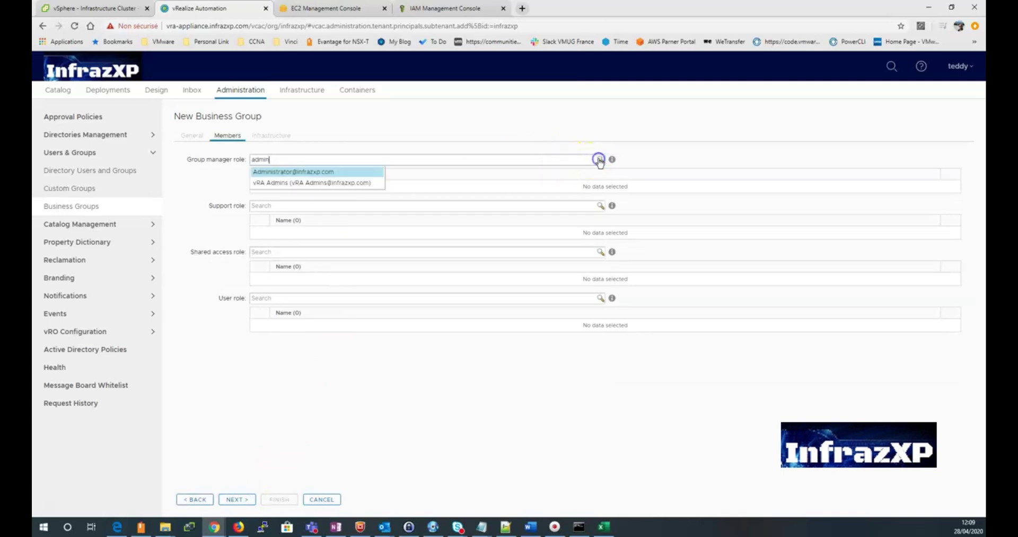
click(345, 183)
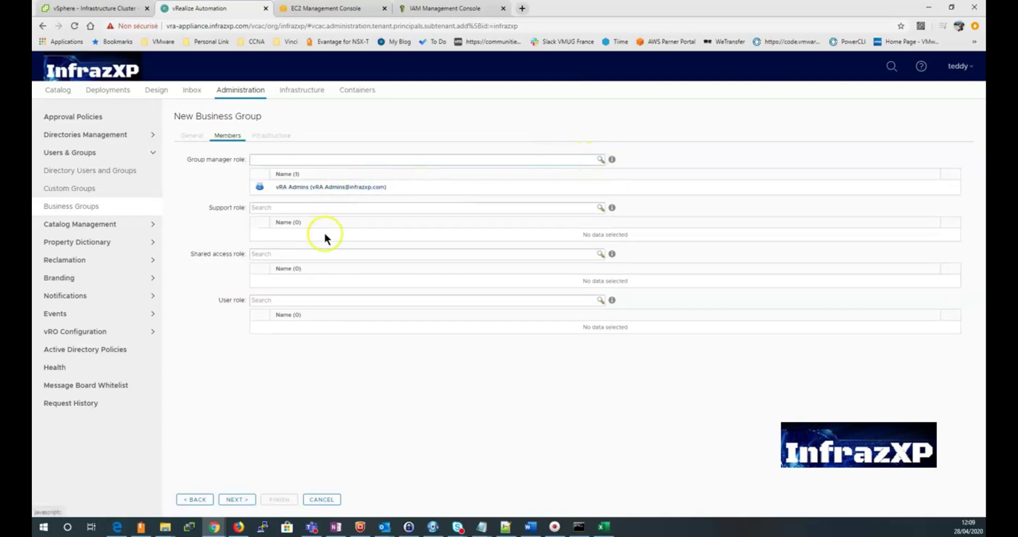
Step: Search for vra and give the vRA Users group the user role
click(262, 298)
click(285, 299)
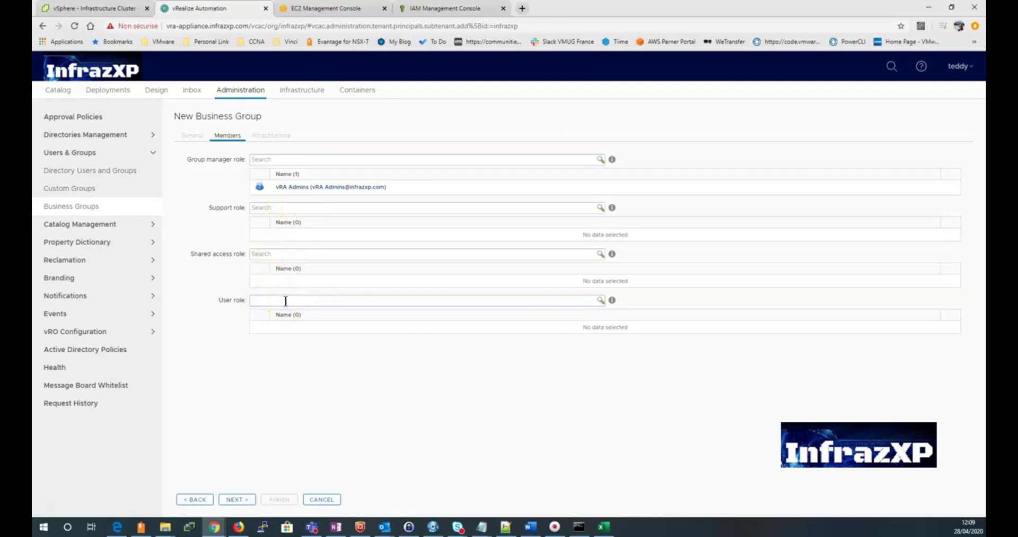
click(680, 359)
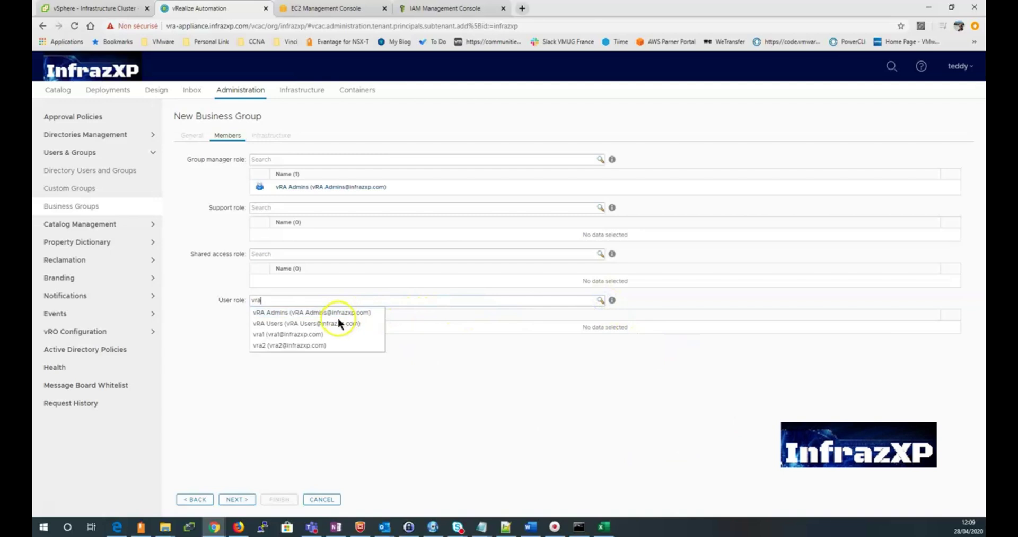
click(335, 320)
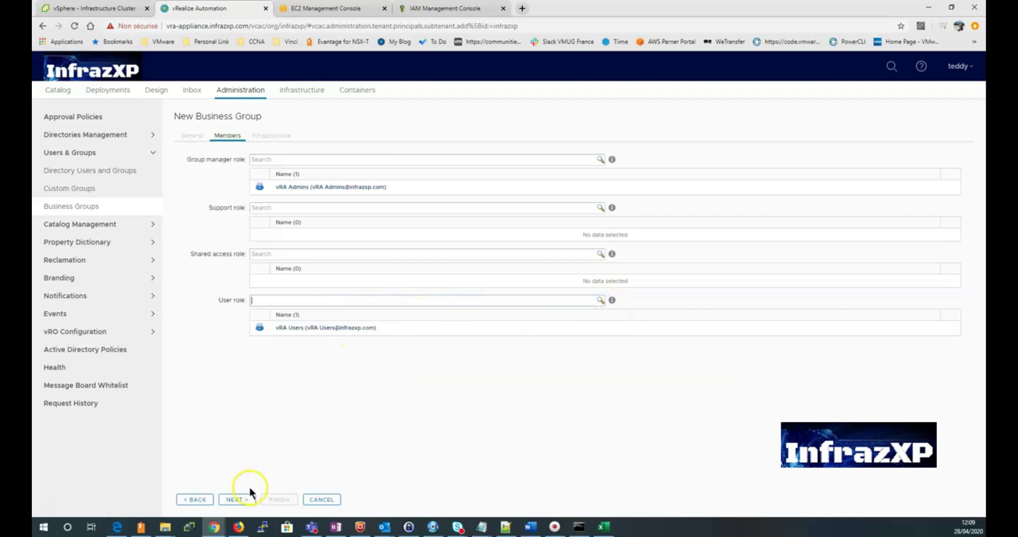
Step: Choose Dev-EC2 as the default machine prefix and finish the Dev-AWS-EC2 group
click(238, 498)
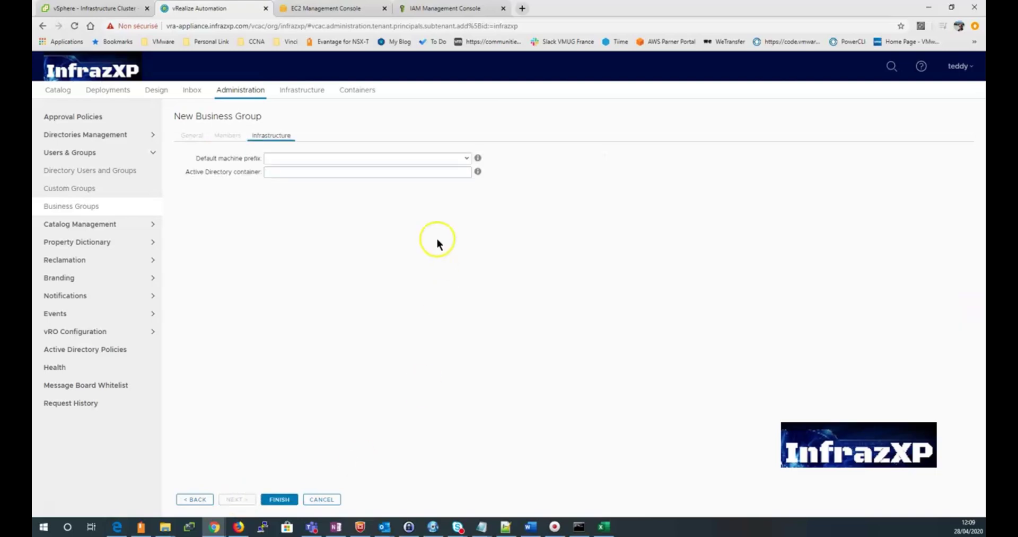
click(467, 157)
click(450, 169)
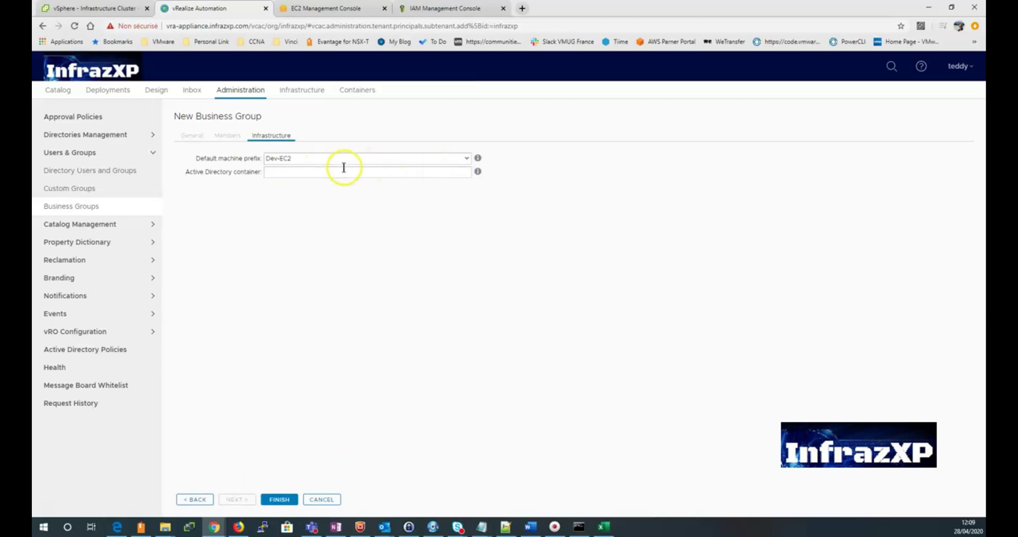
click(284, 498)
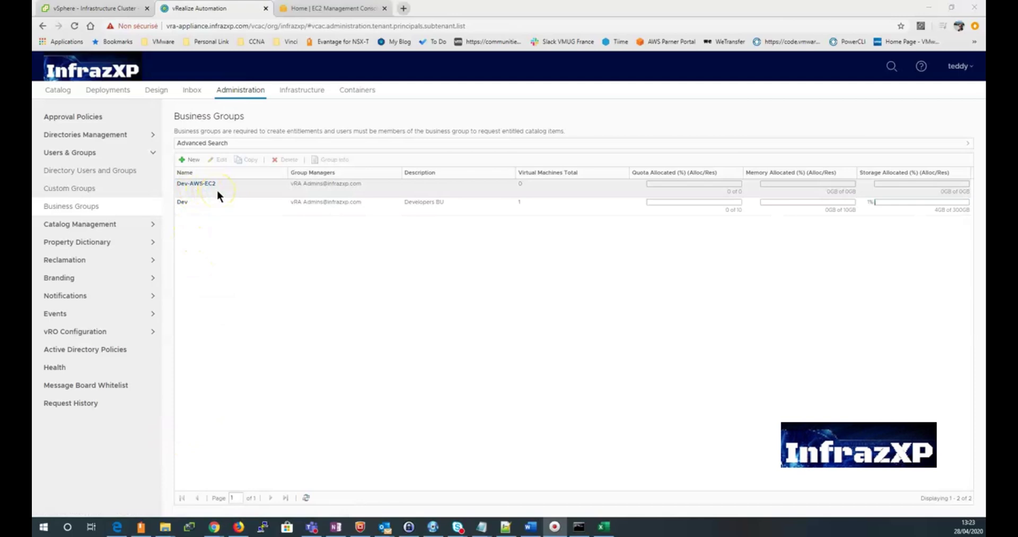
Step: Start a new Amazon EC2 reservation named 'AWS EC2 Reservation'
click(307, 91)
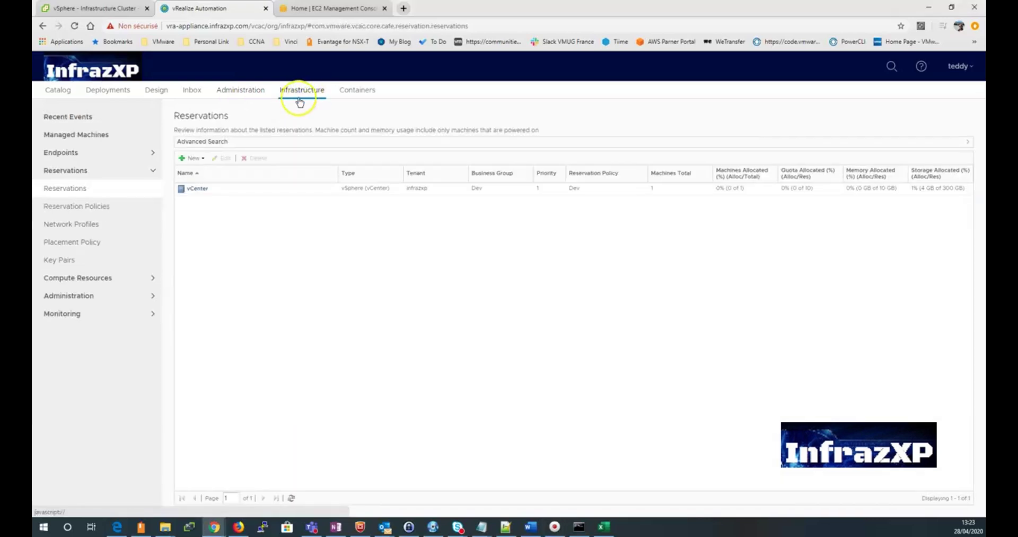
click(204, 159)
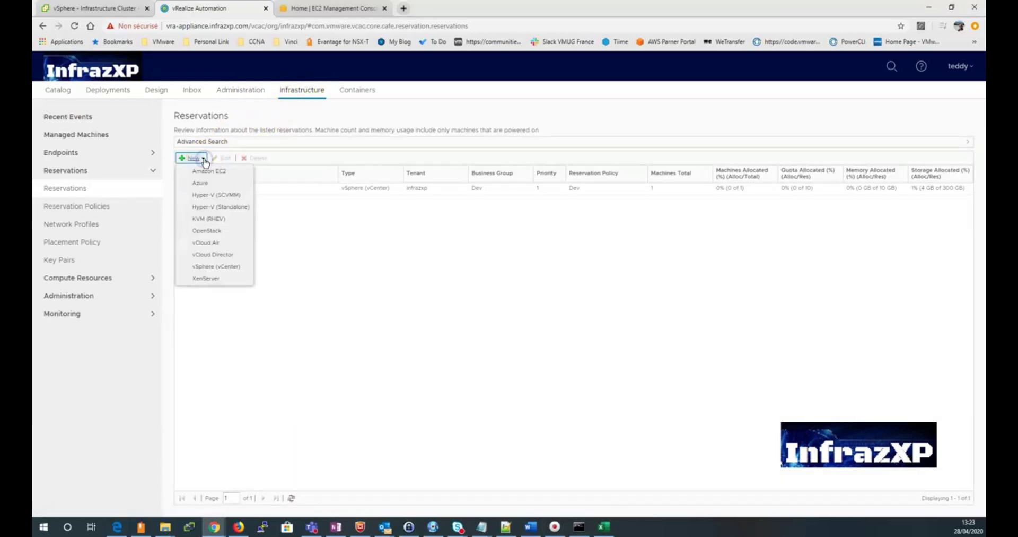
click(225, 170)
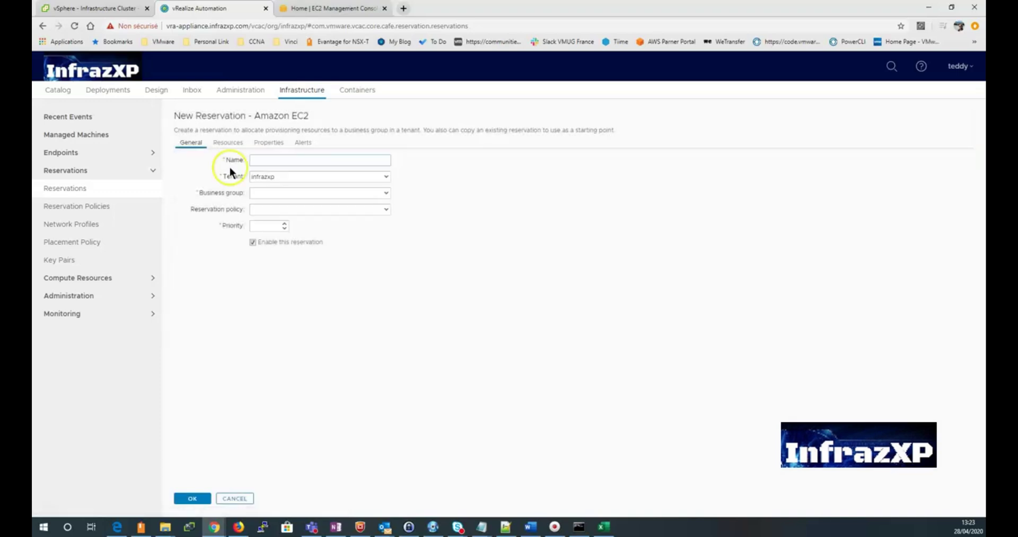
click(281, 160)
text(AWS EC2 Reservation)
Step: Keep tenant infrazxp, assign business group Dev-AWS-EC2, and set priority 1
click(311, 174)
click(327, 174)
click(380, 192)
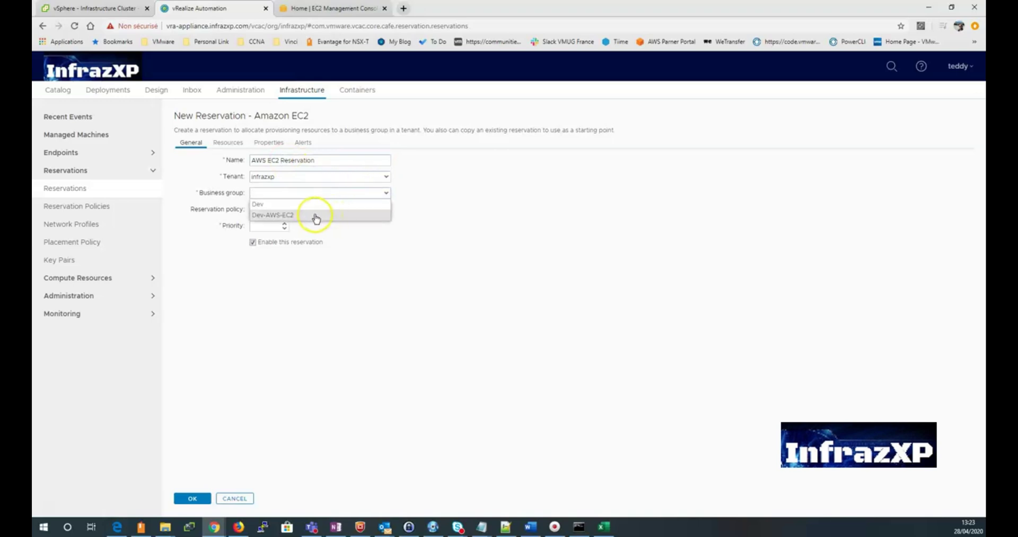
click(317, 214)
click(285, 226)
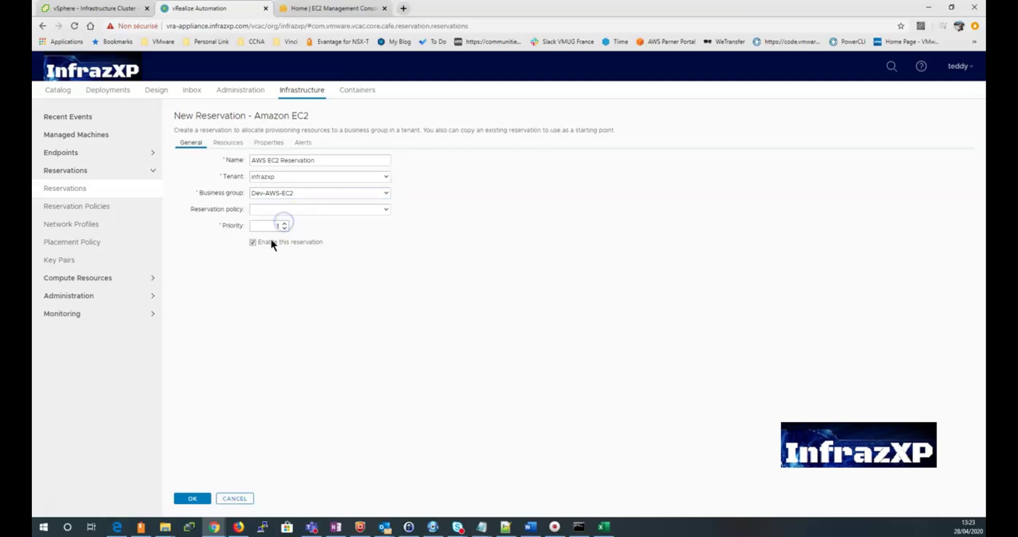
Step: Use the eu-west-3 EC2 endpoint, machine quota 2, and auto-generated key pairs per machine
click(228, 144)
click(386, 160)
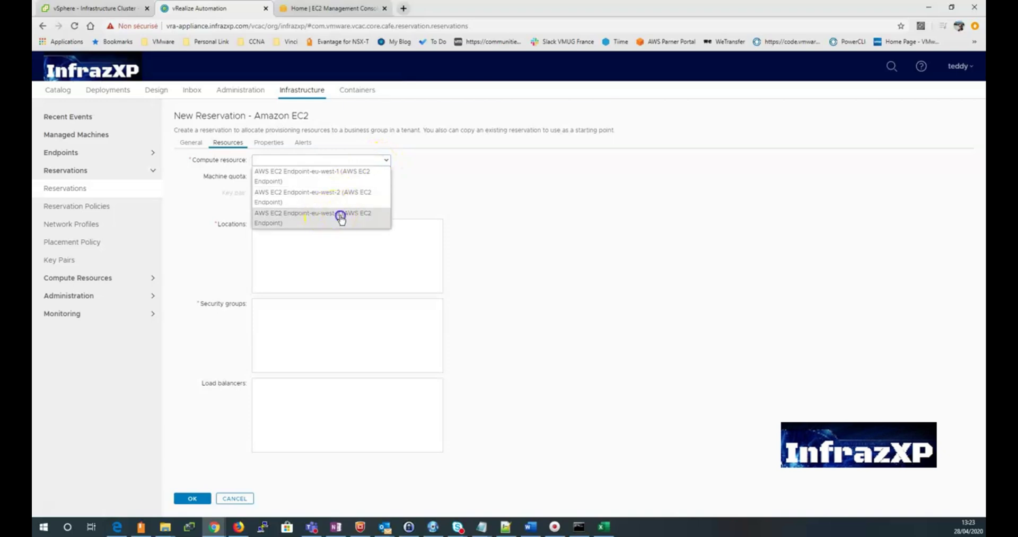
click(338, 219)
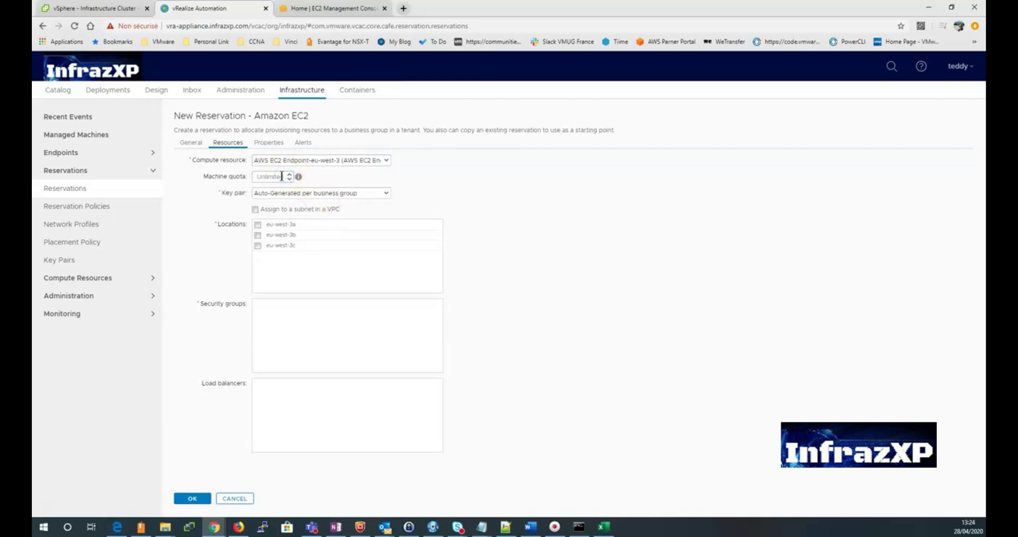
text(2)
click(386, 193)
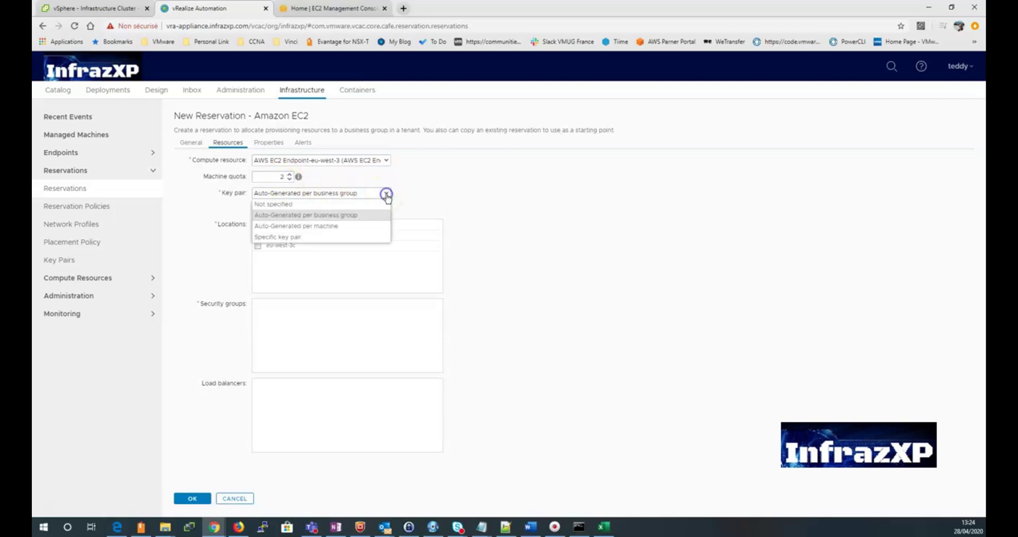
click(327, 226)
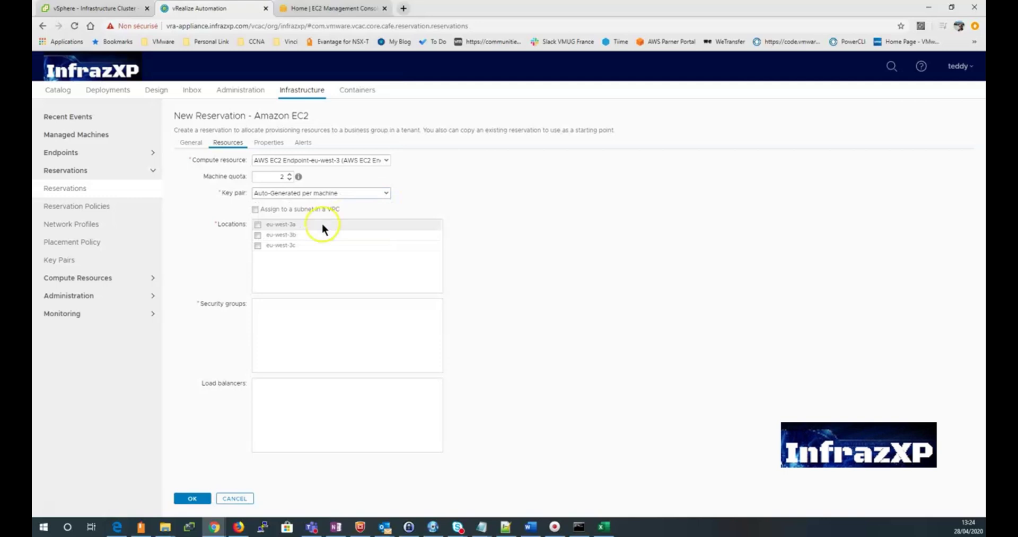
Step: Include locations eu-west-3a, 3b, 3c and enable assigning machines to a VPC subnet
click(256, 225)
click(257, 234)
click(257, 245)
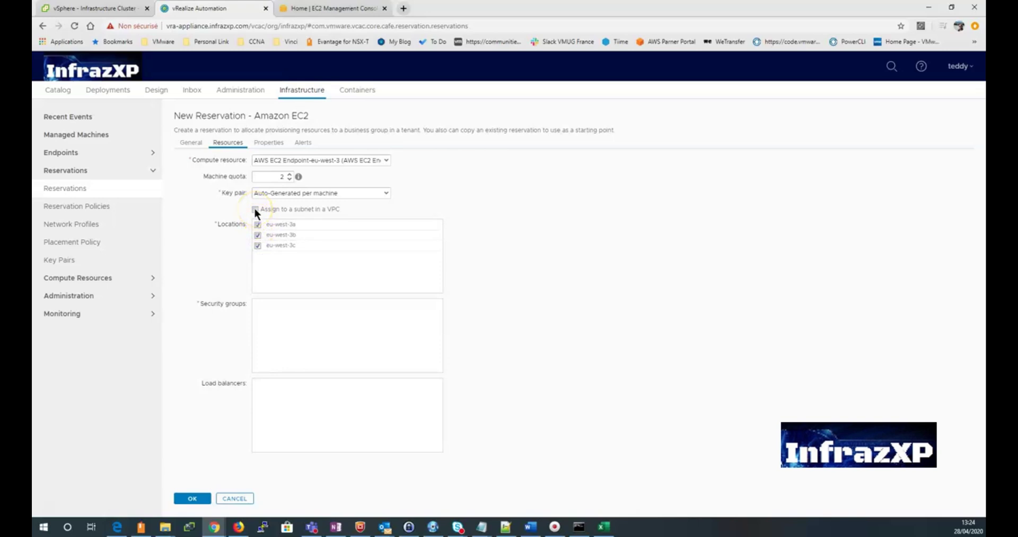
click(255, 210)
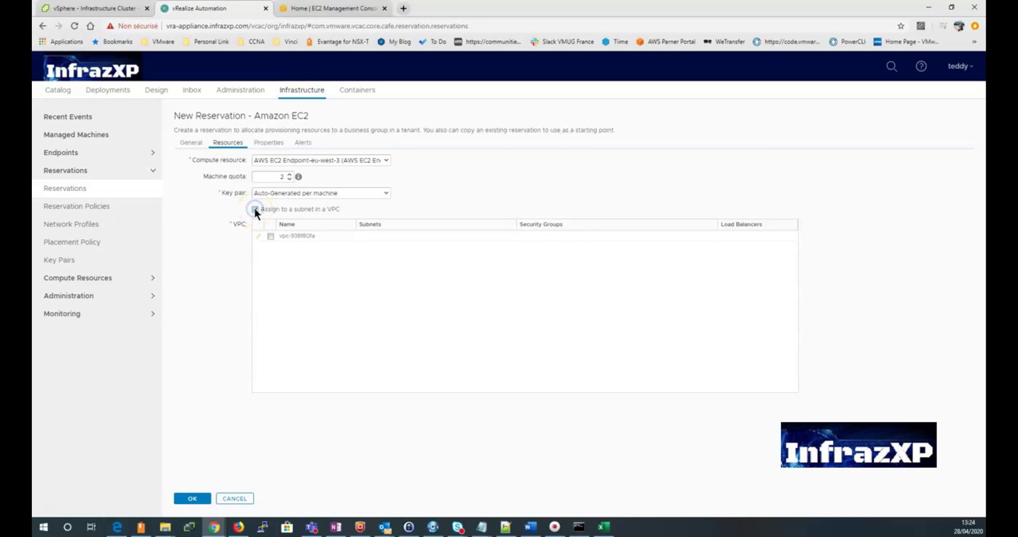
Step: Attach the eu-west-3a, 3b and 3c subnets and the default security group to the VPC
click(270, 235)
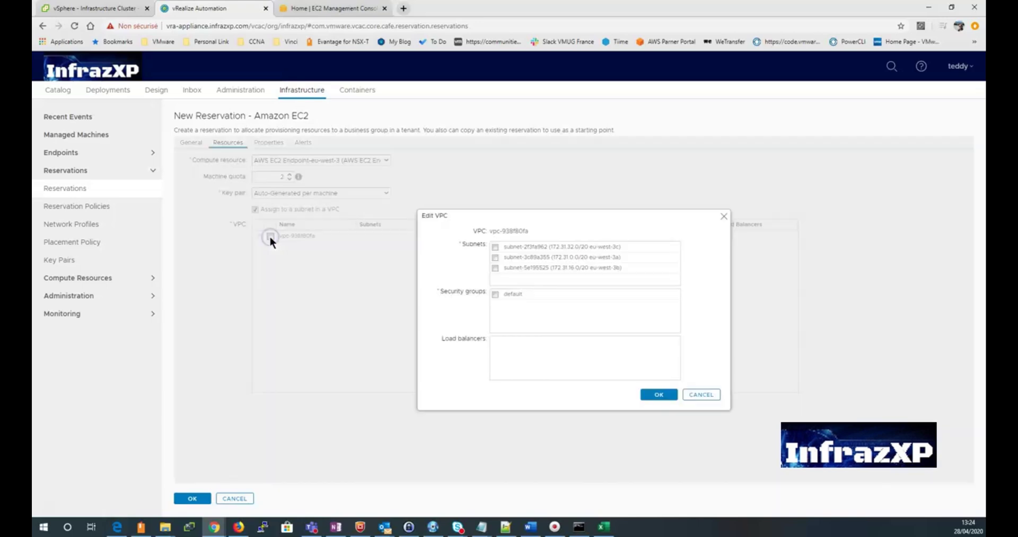
click(494, 247)
click(495, 257)
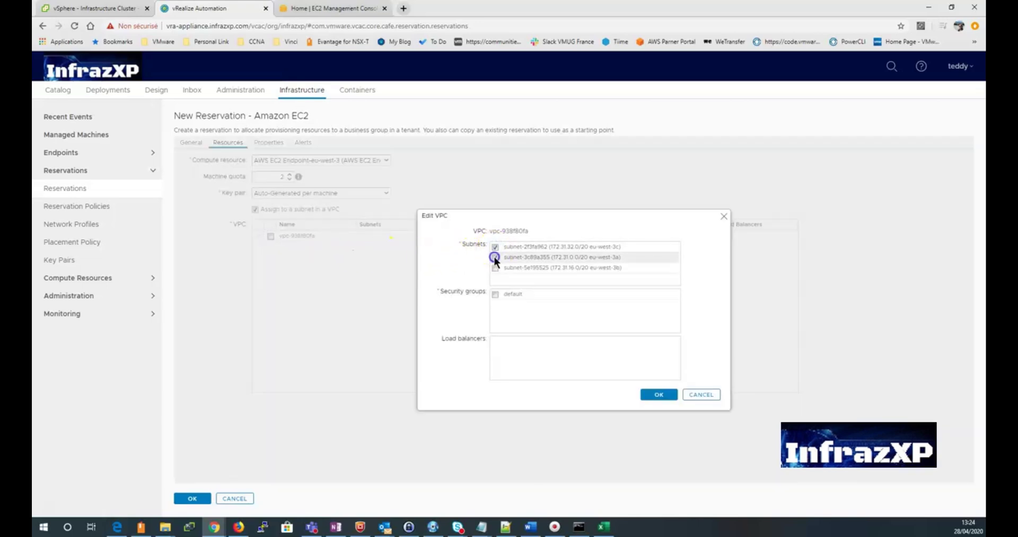
click(494, 267)
click(495, 294)
click(663, 395)
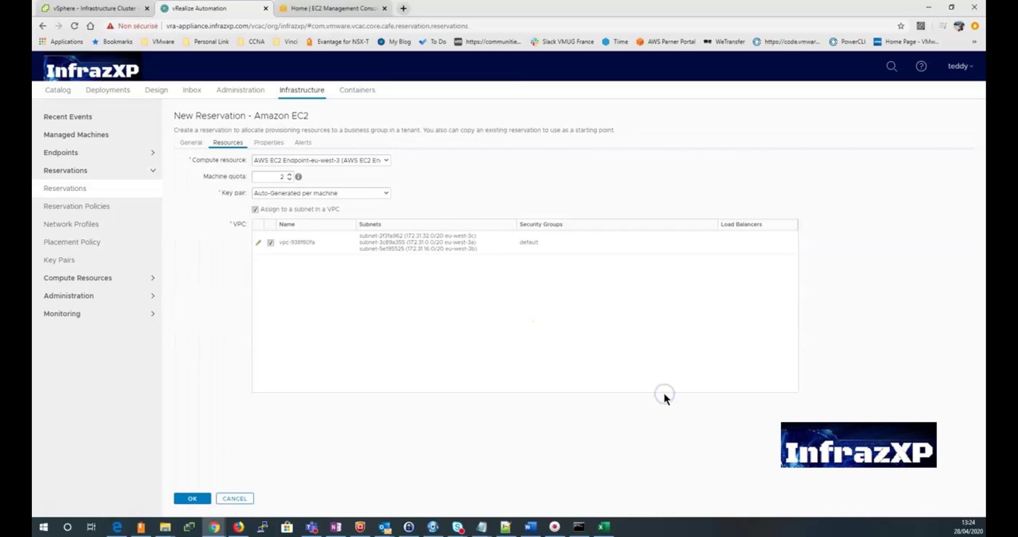
Step: Save the AWS EC2 Reservation to the reservations list
click(275, 320)
click(193, 498)
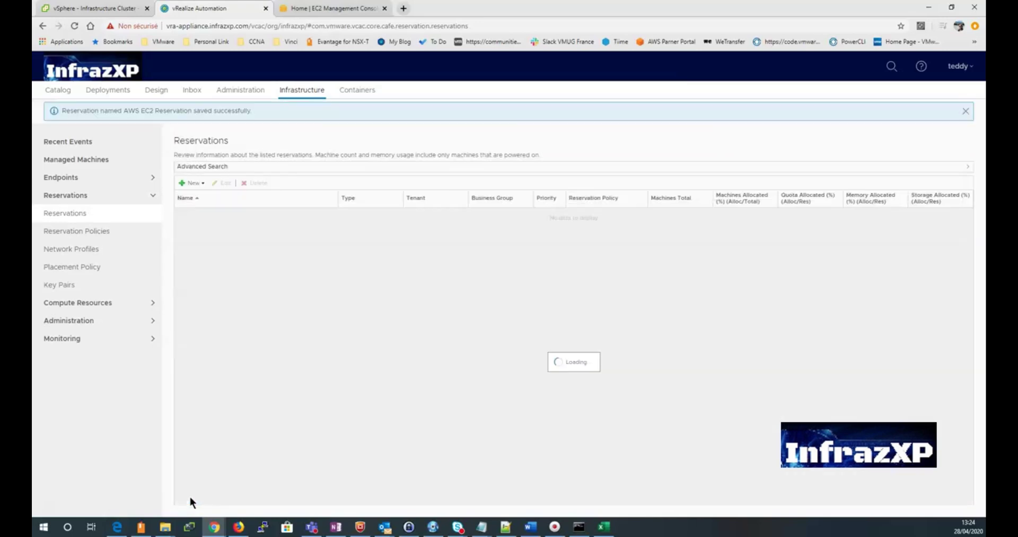
click(166, 490)
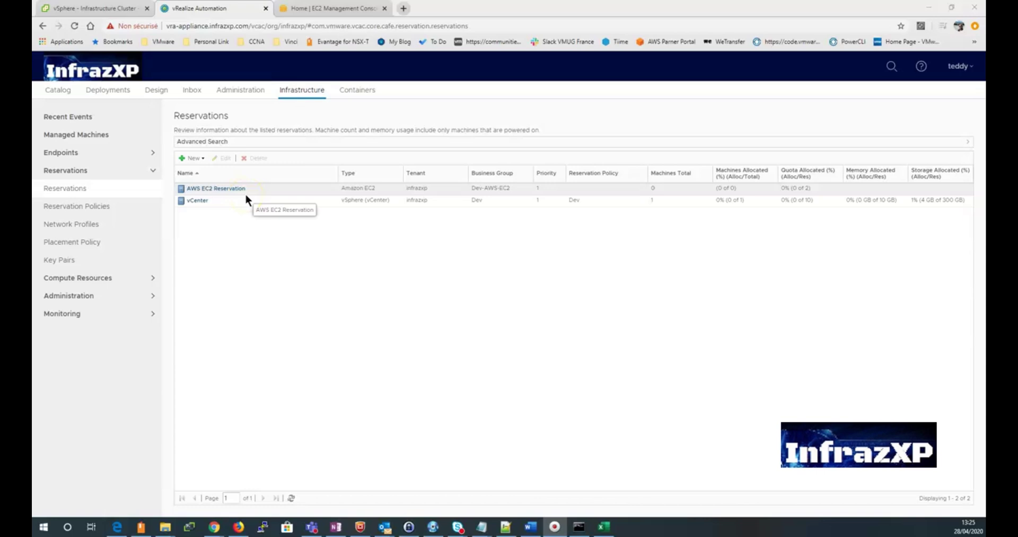
Step: Start a new blueprint named 'Red Hat Entreprise 8' in Design > Blueprints
click(156, 91)
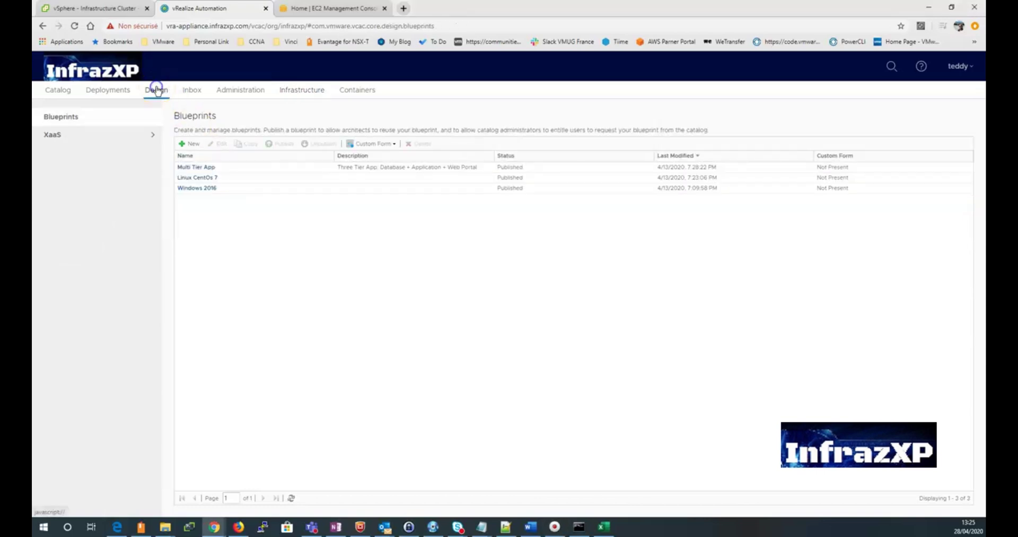
click(190, 143)
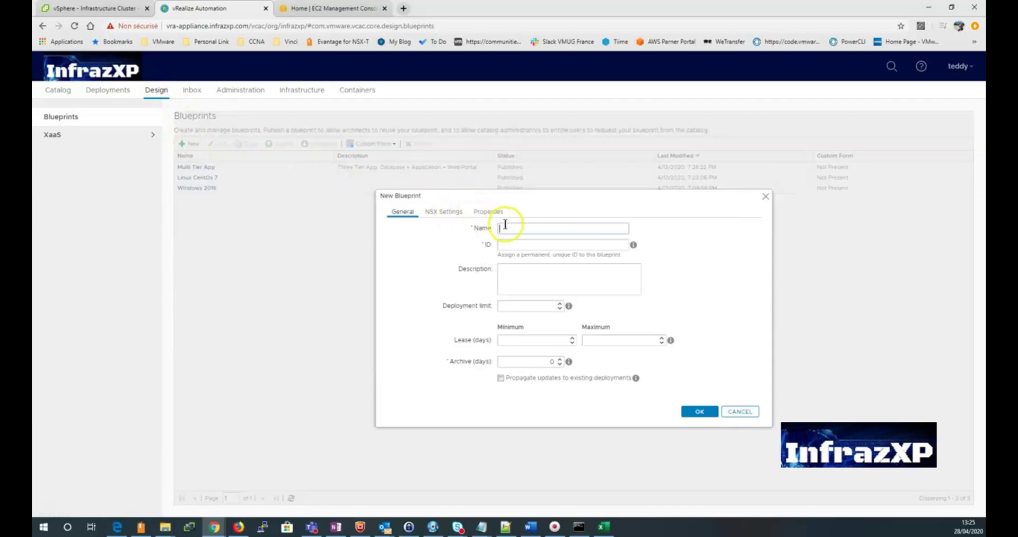
click(517, 228)
text(Red Hat )
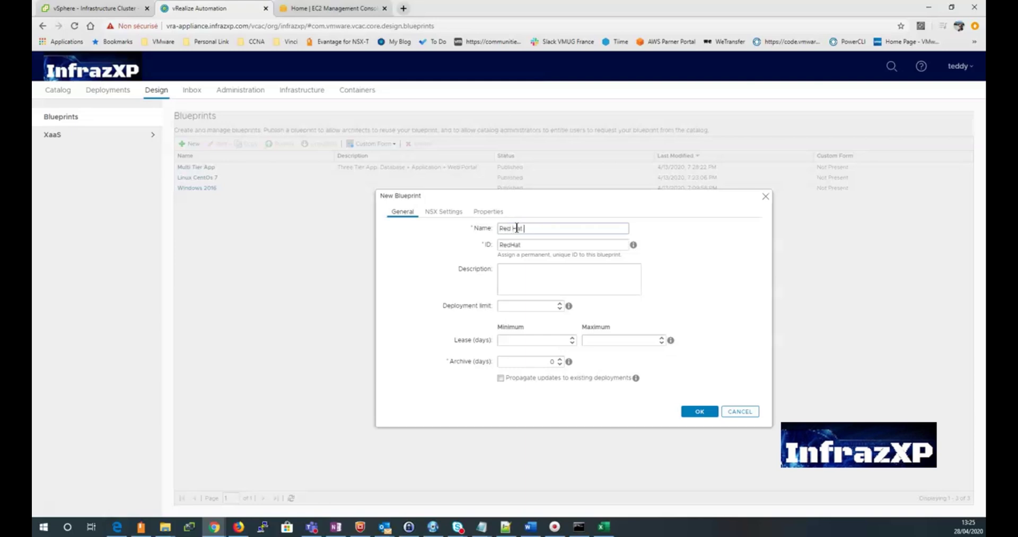
text(Entreprise 9)
key(BackSpace)
text(8)
Step: Set deployment limit 2 and lease 1 to 5 days, then create the blueprint
click(559, 304)
click(559, 304)
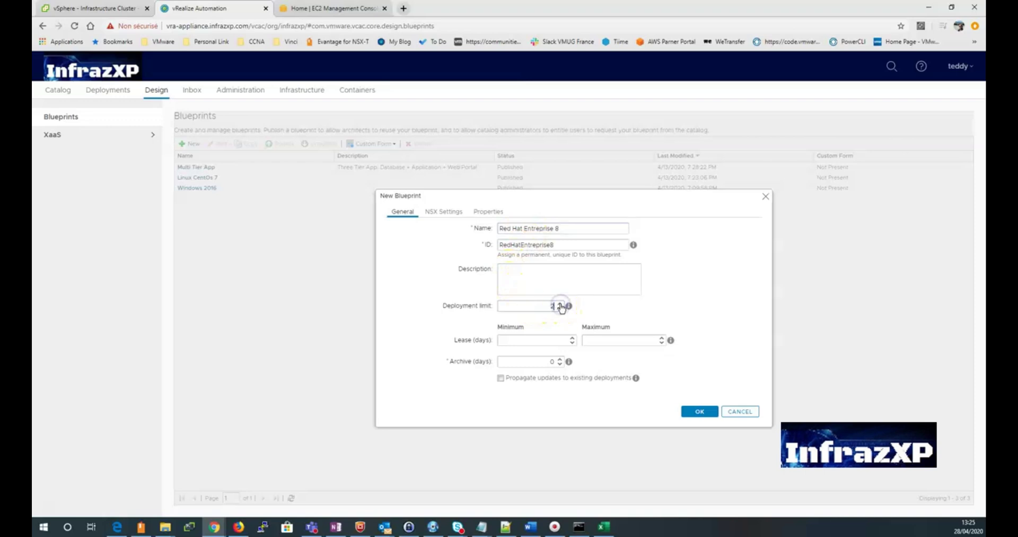
click(574, 338)
click(639, 342)
click(692, 411)
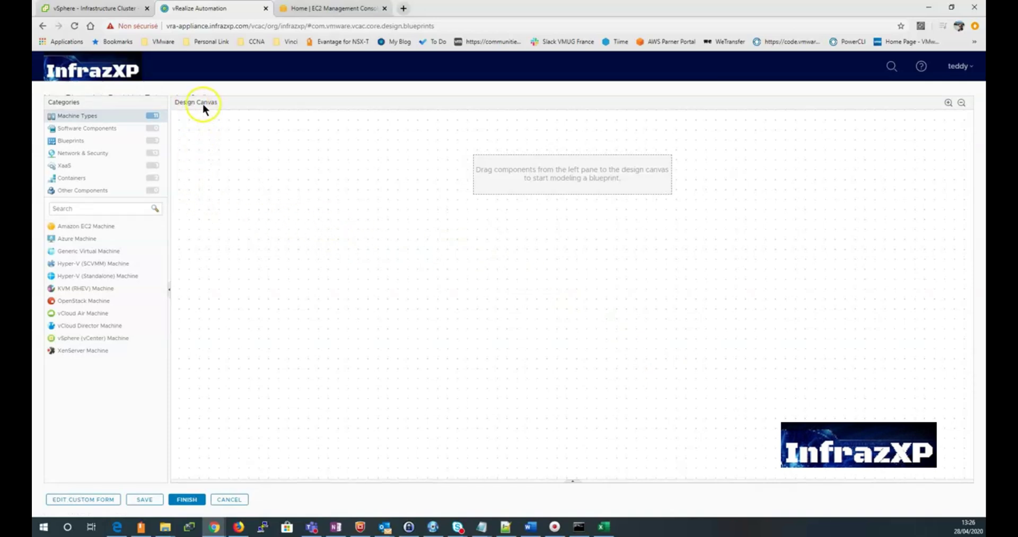
Step: Drop an Amazon EC2 Machine component onto the canvas and give it machine prefix Dev-EC2
drag(95, 224, 418, 236)
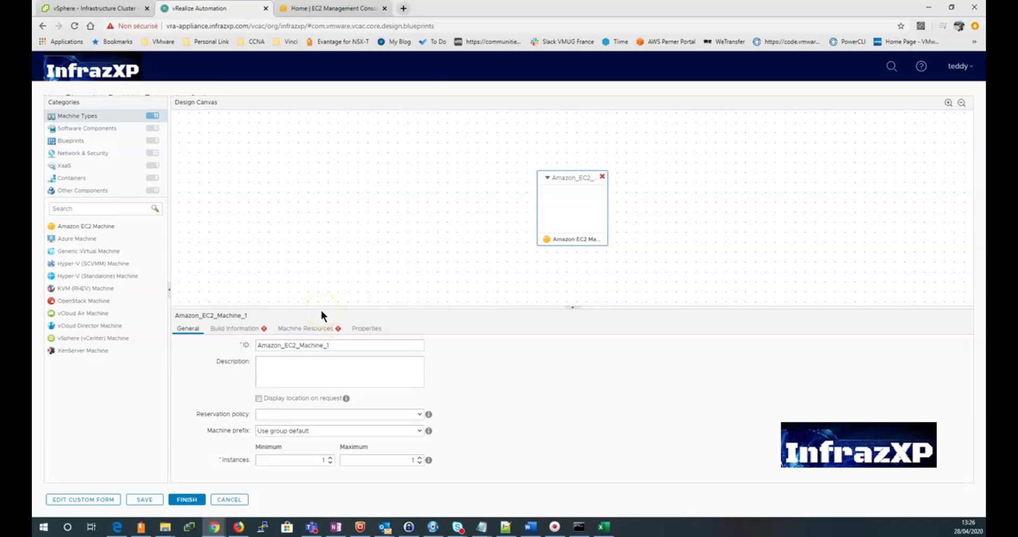
click(419, 430)
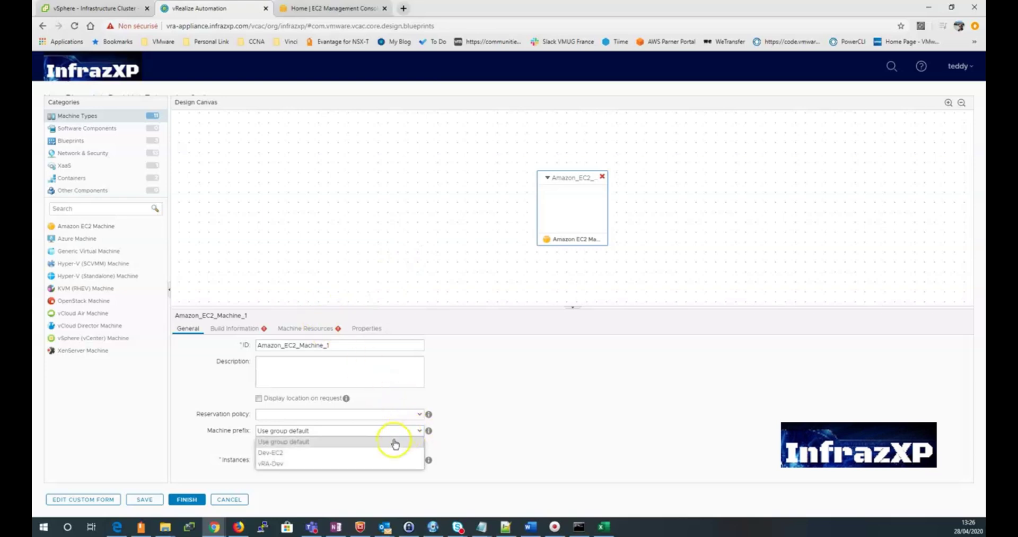
click(380, 452)
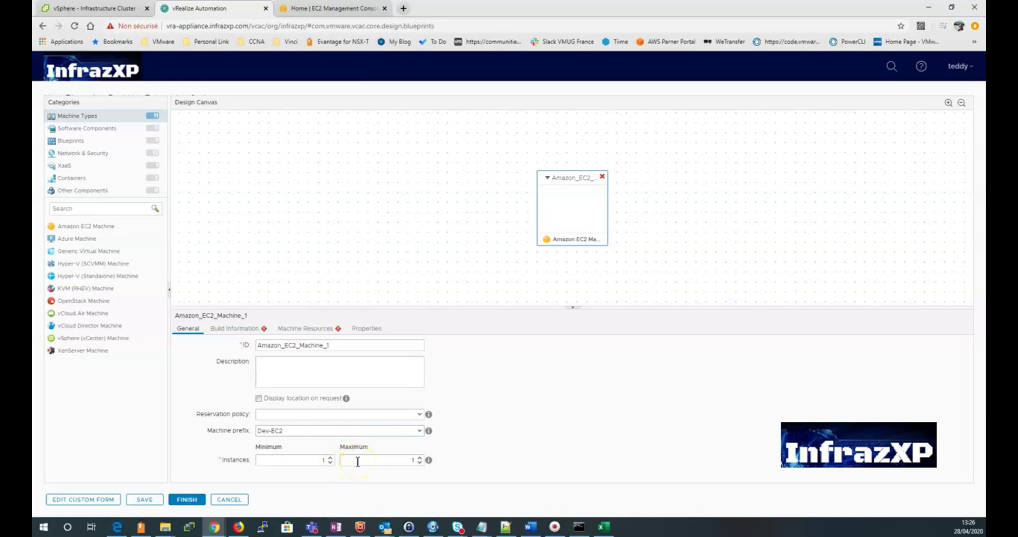
Step: On Build Information, open the Select Amazon Machine Image dialog listing eu-west-3 images
click(242, 328)
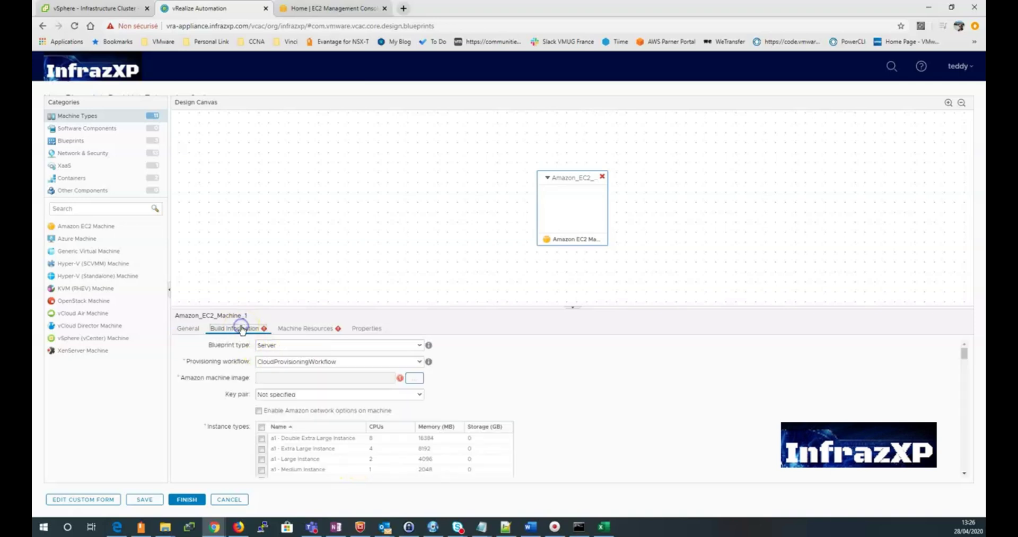
click(417, 349)
click(417, 347)
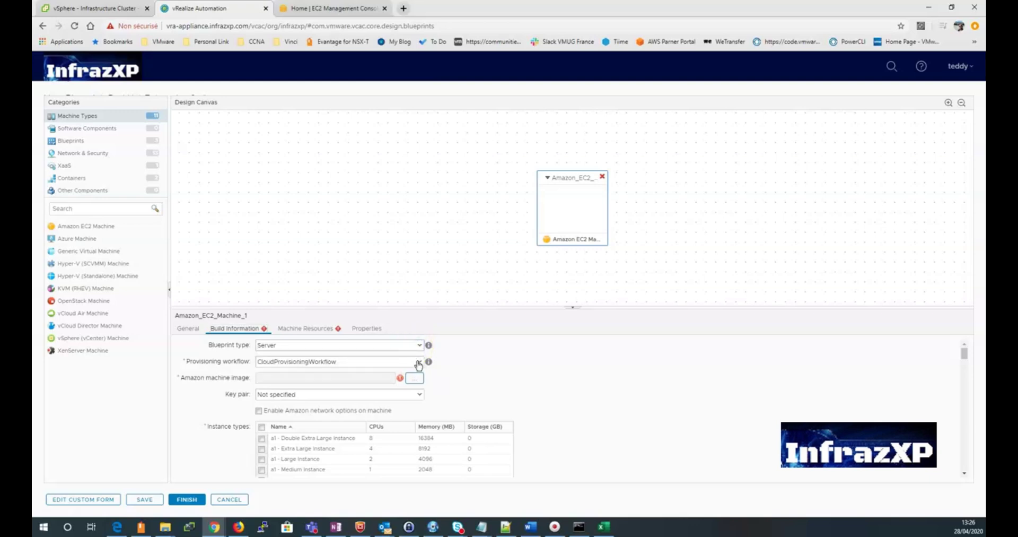
click(357, 461)
click(413, 379)
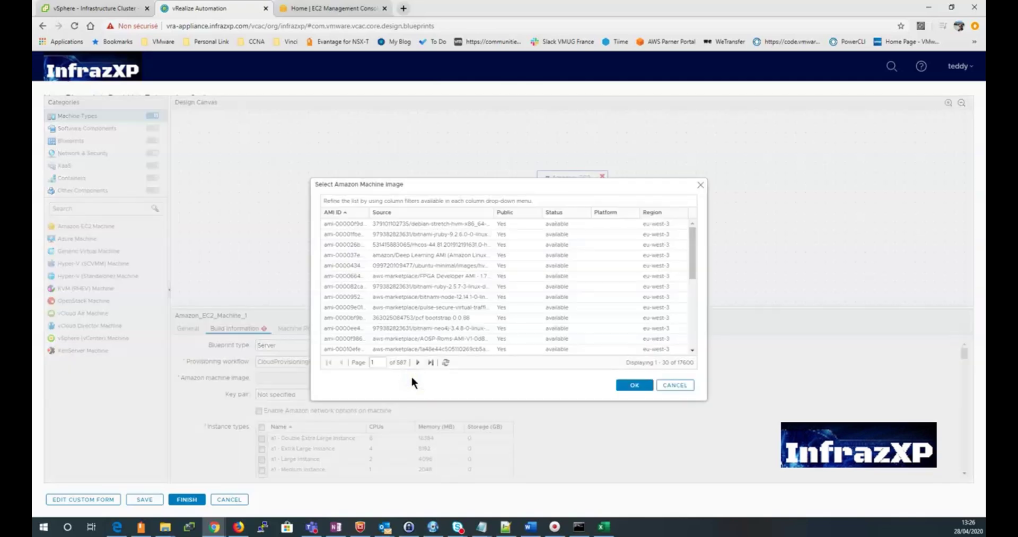
click(364, 223)
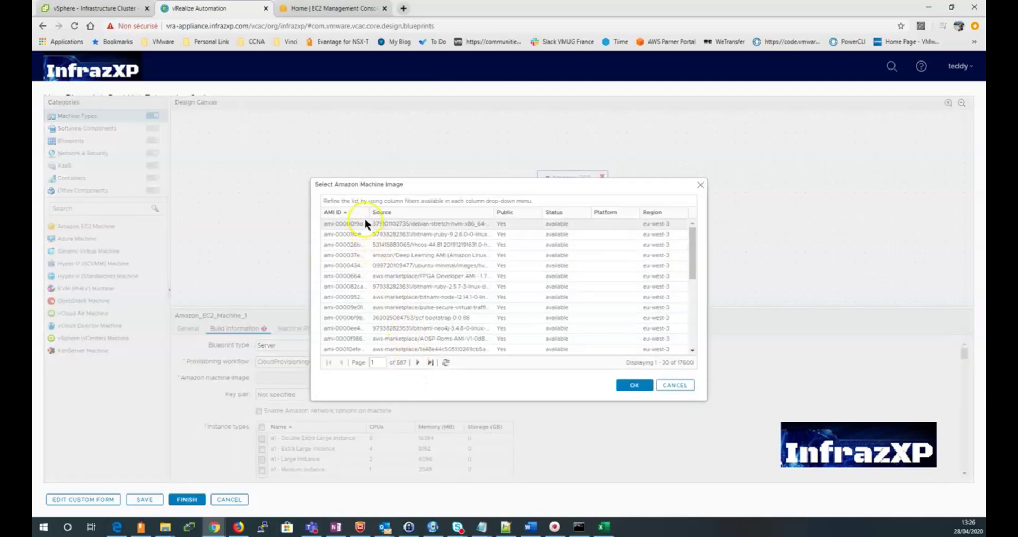
Step: In the EC2 Launch Instance Wizard, find Red Hat Enterprise Linux 8 and copy AMI ami-0556a158653dad0ba
click(350, 8)
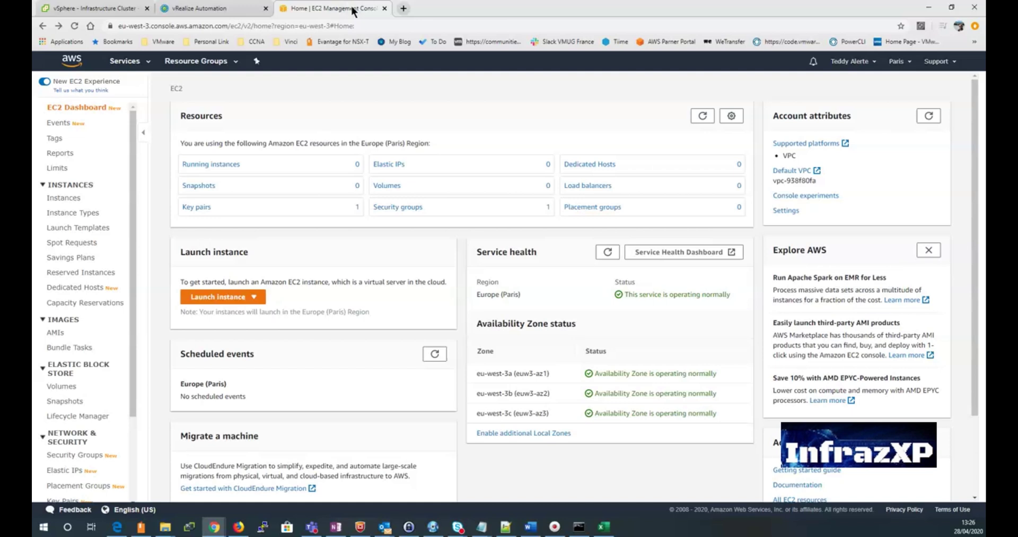
click(249, 297)
click(223, 311)
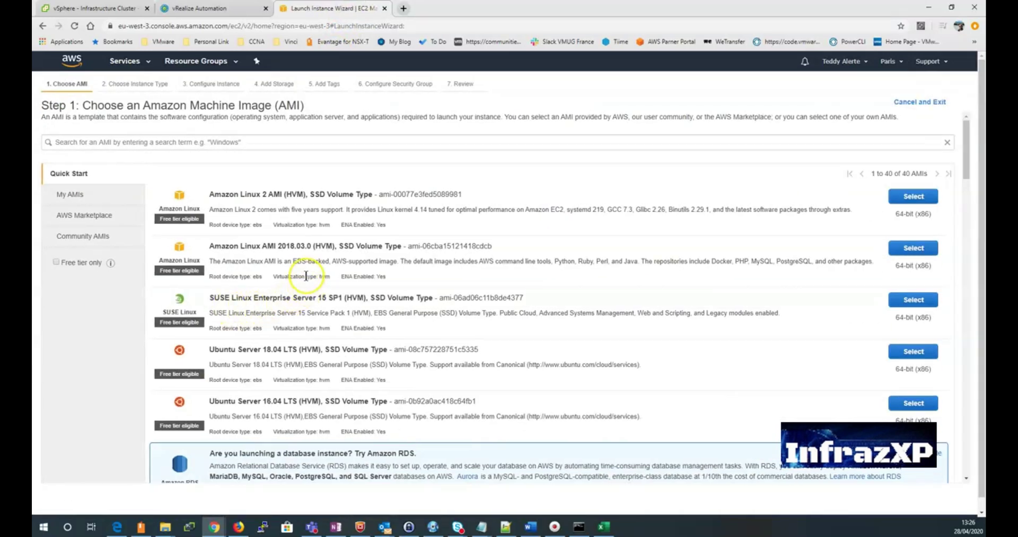
scroll(306, 274, down, 4)
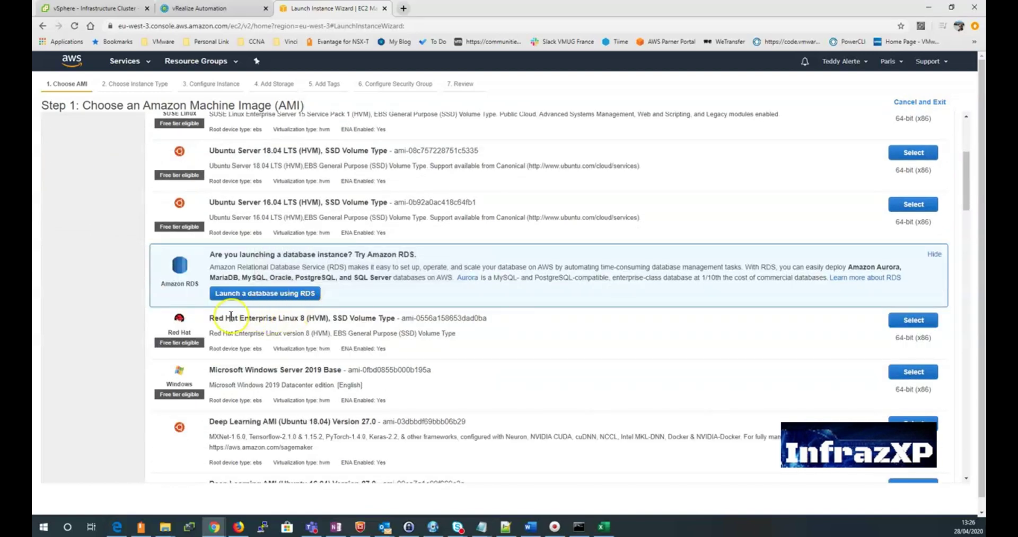
drag(399, 317, 490, 320)
key(ctrl+c)
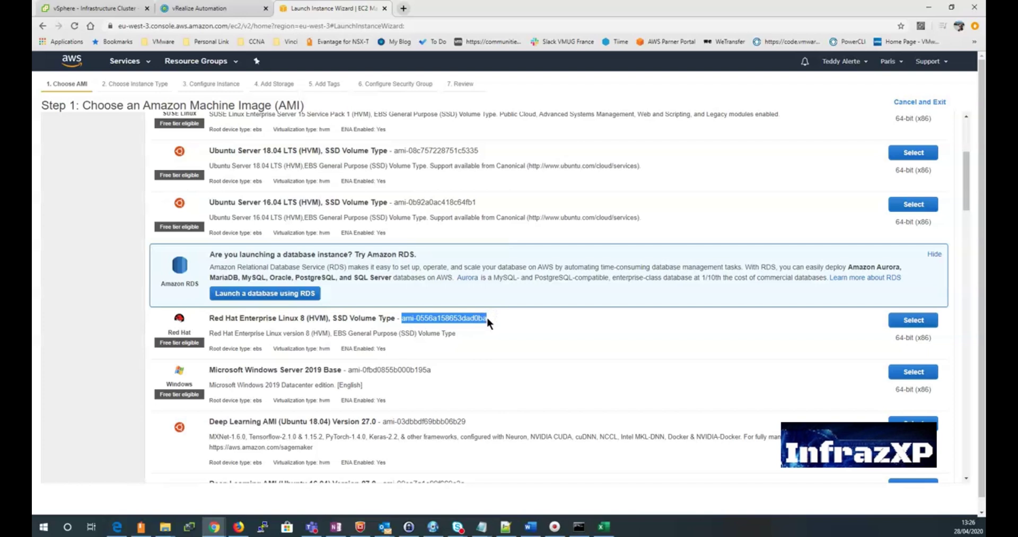
Step: Filter the AMI ID column by ami-0556a158653dad0ba and choose the matching Red Hat image
click(188, 8)
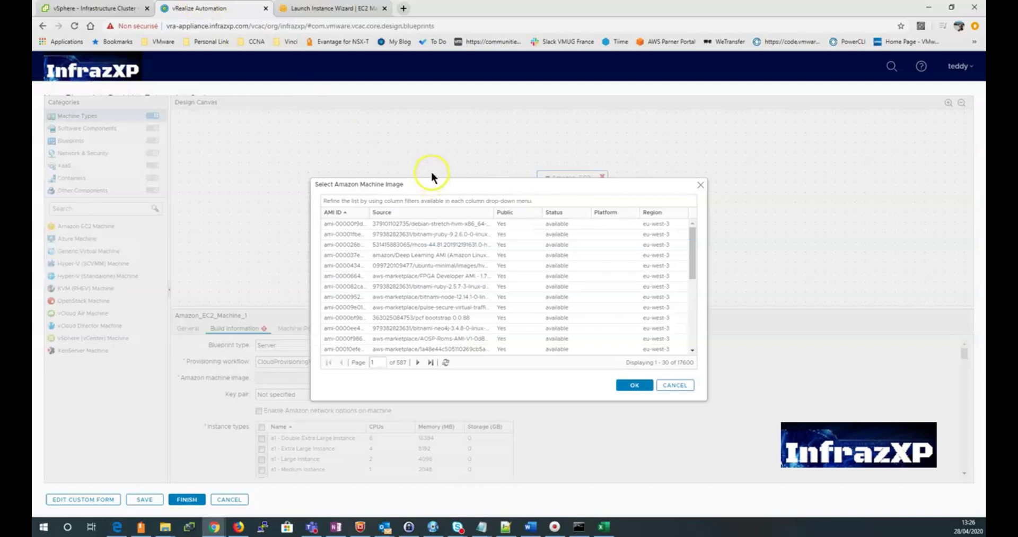
click(366, 212)
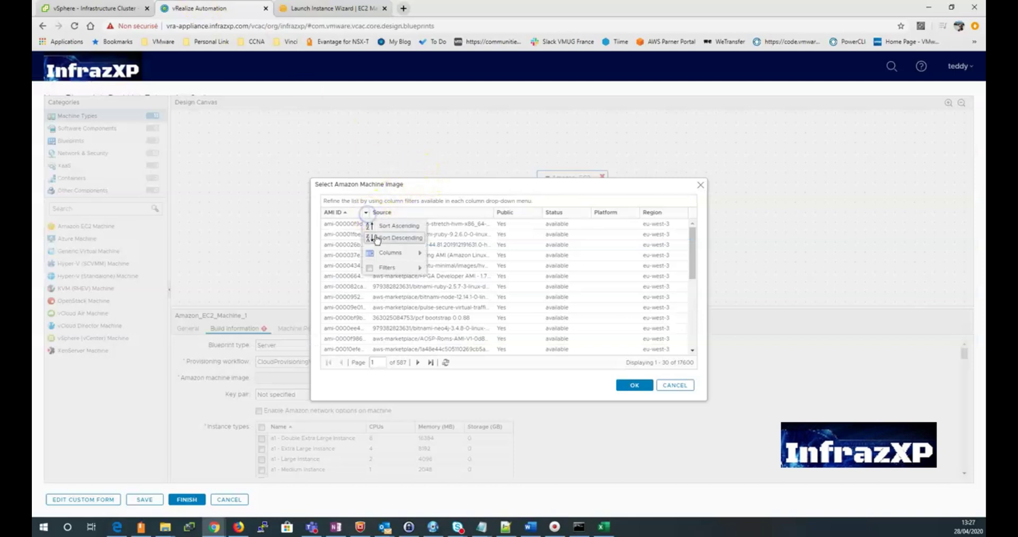
mouse_move(384, 258)
click(459, 269)
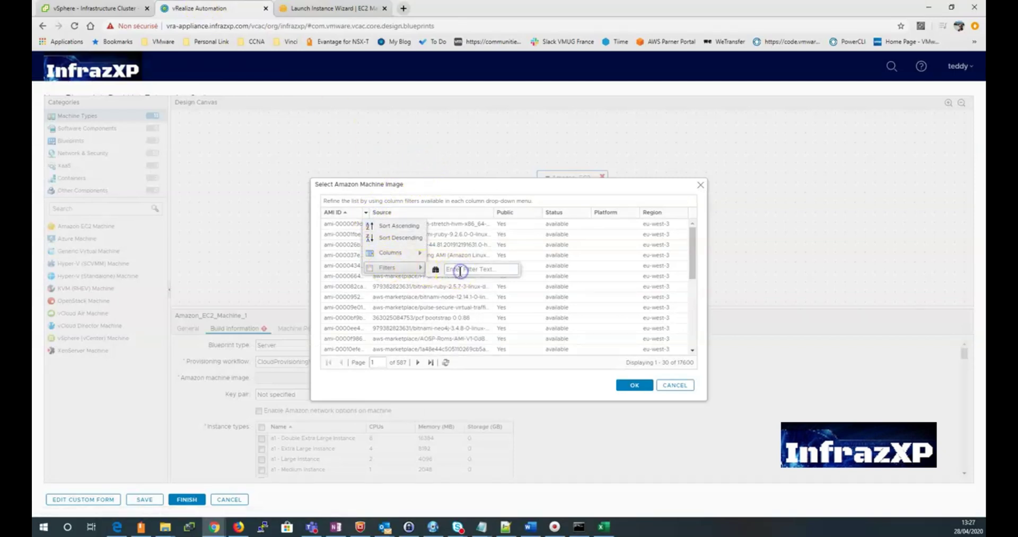
key(ctrl+v)
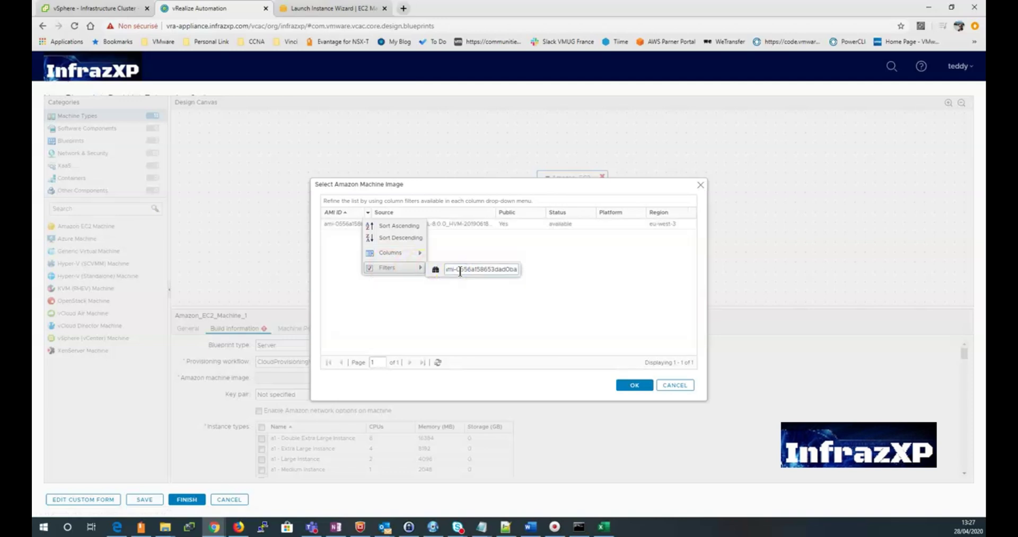
click(463, 250)
click(362, 223)
click(366, 225)
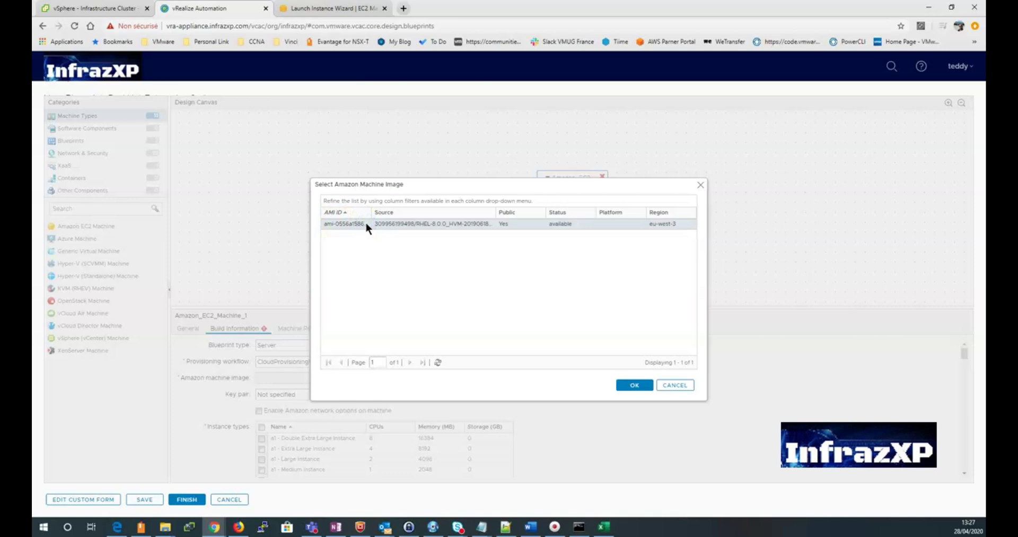
click(632, 384)
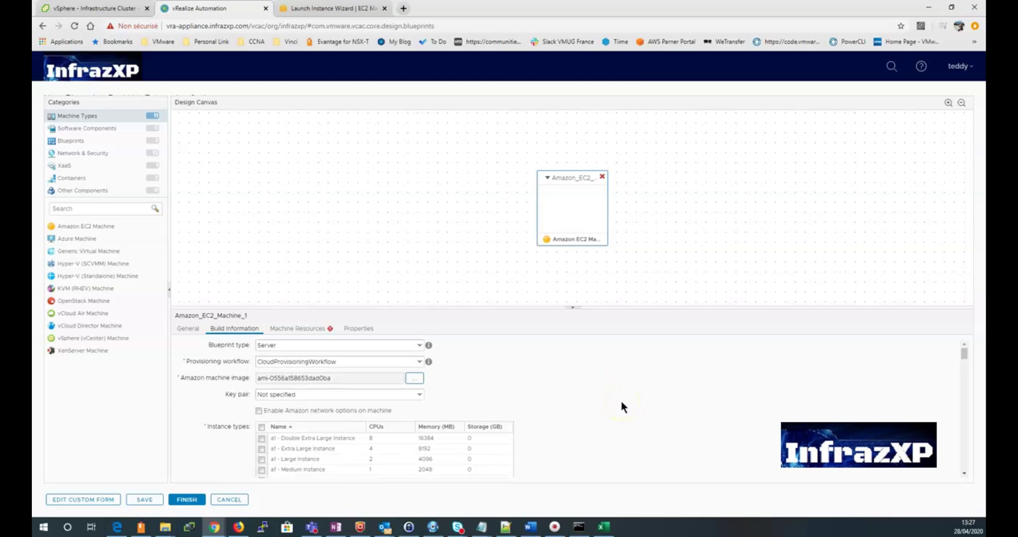
Step: Use an auto-generated key pair per machine and enable Amazon network options
click(415, 394)
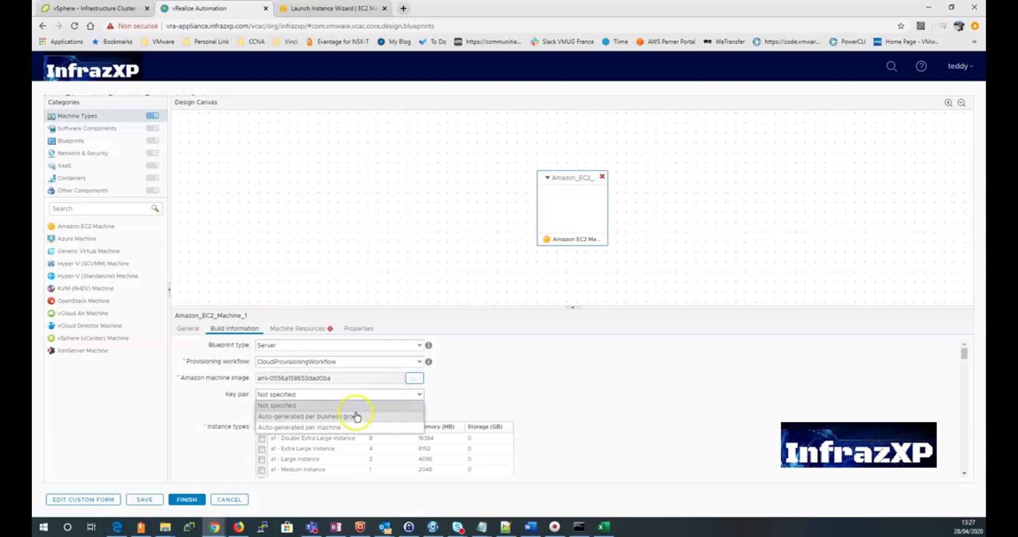
click(331, 427)
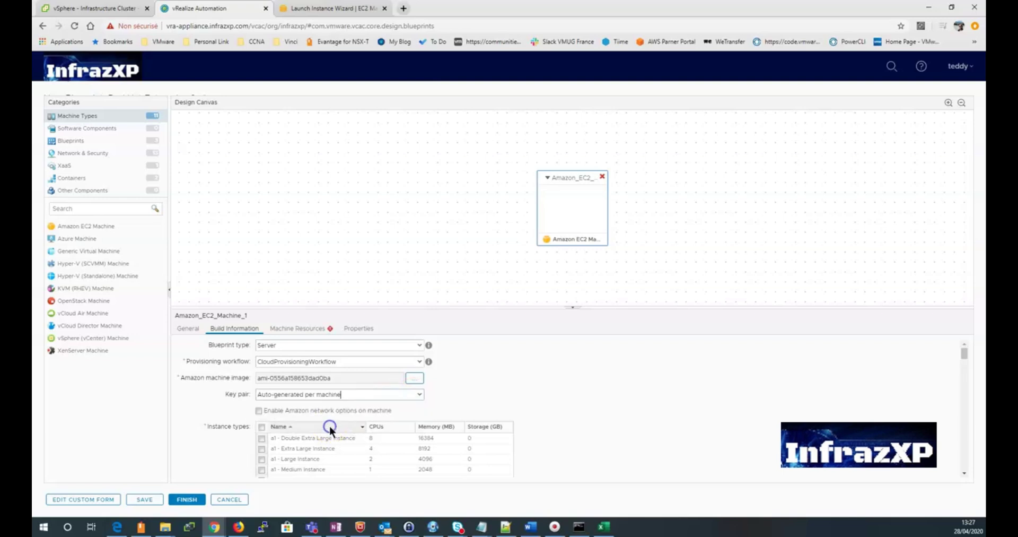
click(258, 410)
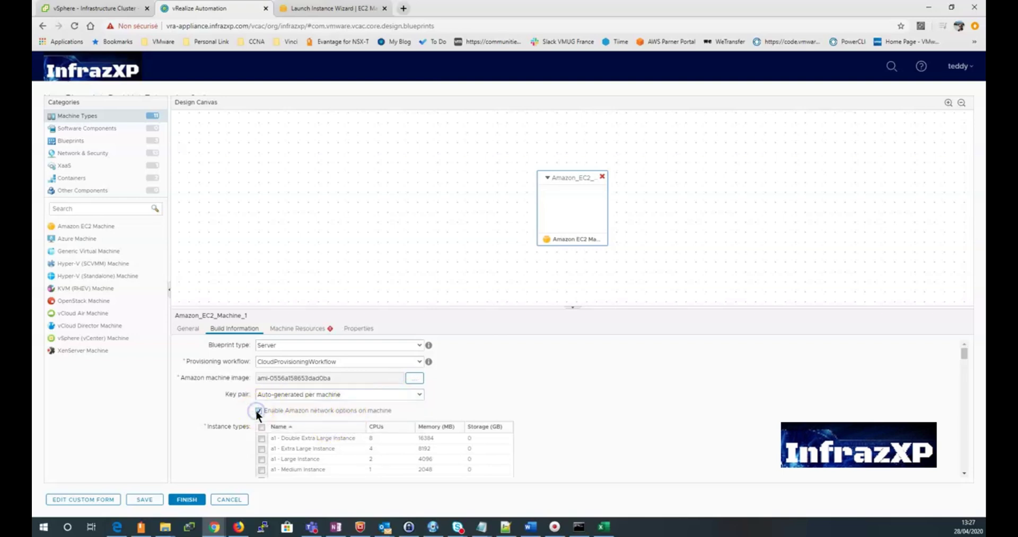
Step: Allow the t2 - Micro Instance type, giving the machine 1 CPU and 1024 MB memory
scroll(252, 401, down, 5)
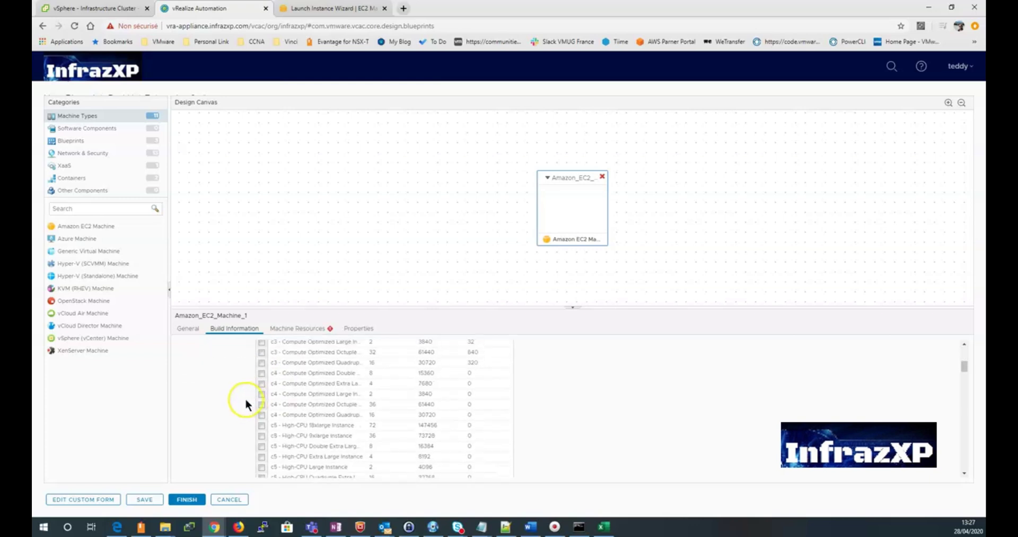
scroll(245, 398, up, 5)
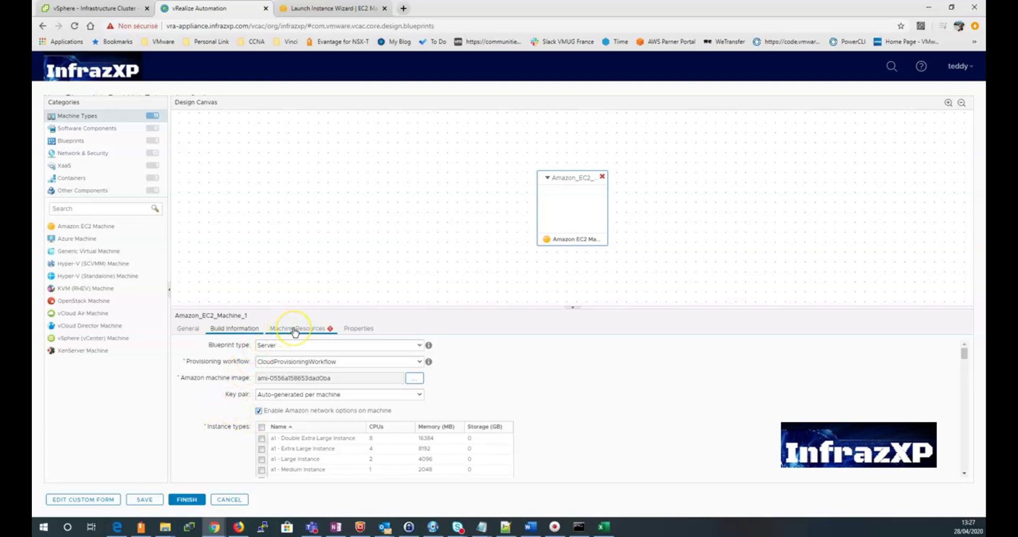
scroll(224, 413, down, 2)
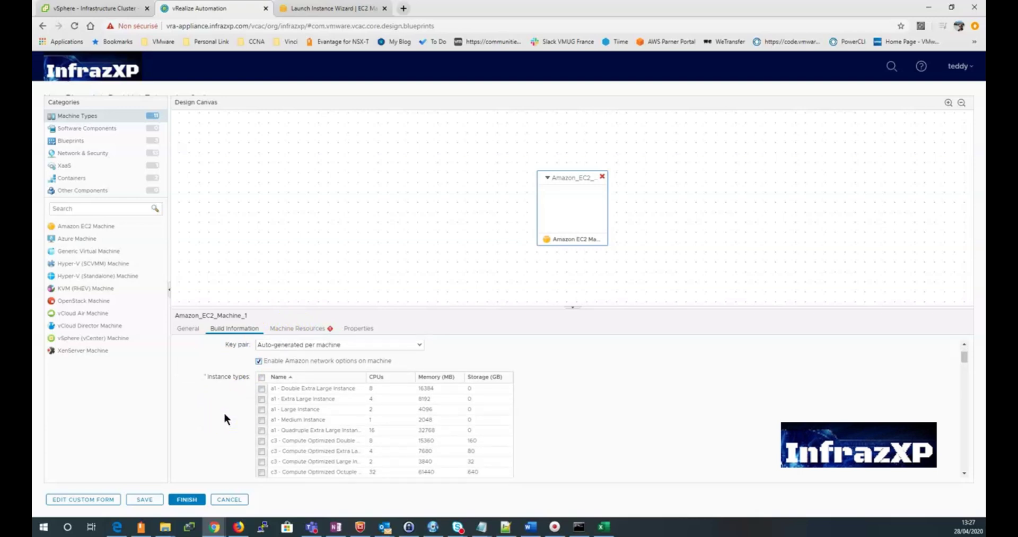
scroll(227, 411, down, 2)
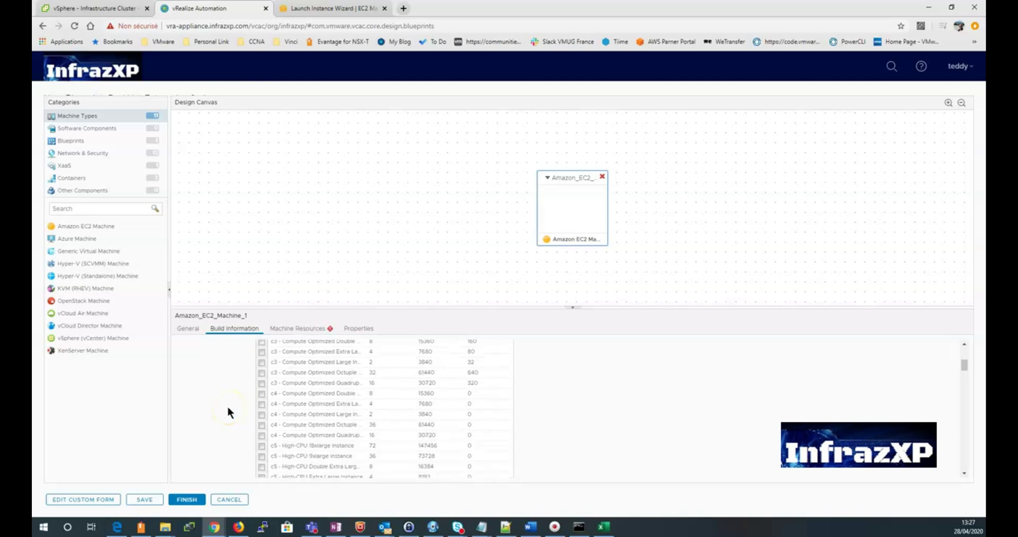
scroll(228, 407, down, 10)
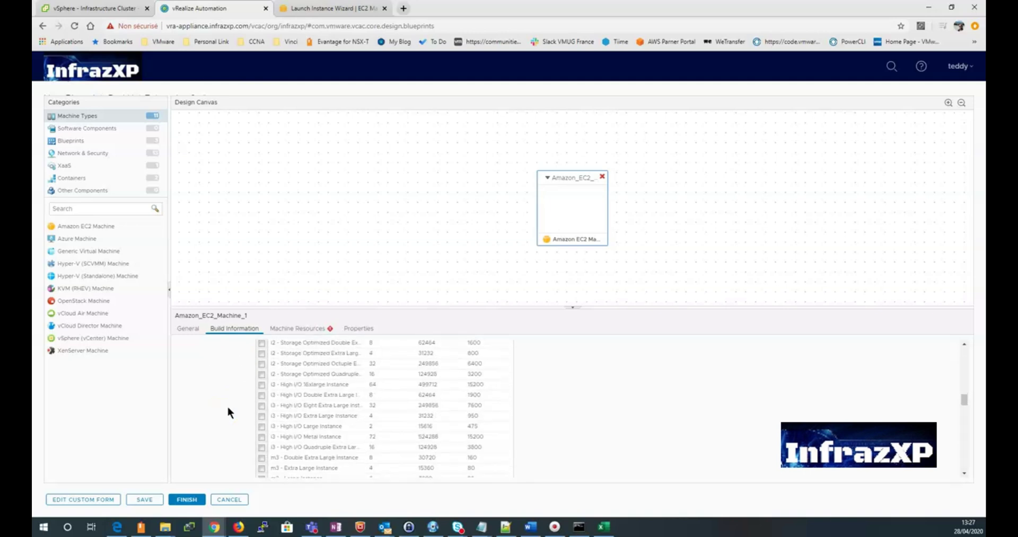
scroll(228, 408, down, 10)
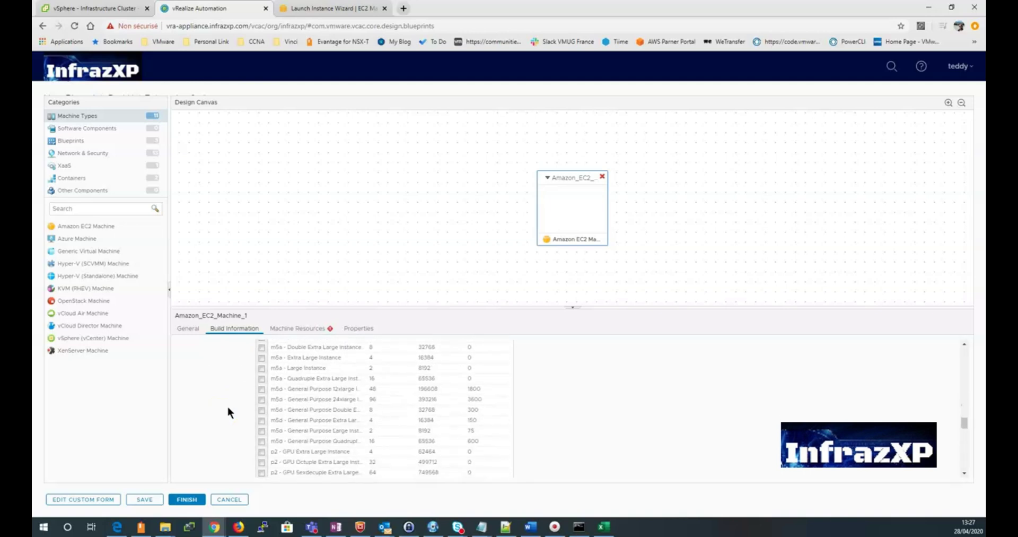
scroll(228, 411, down, 10)
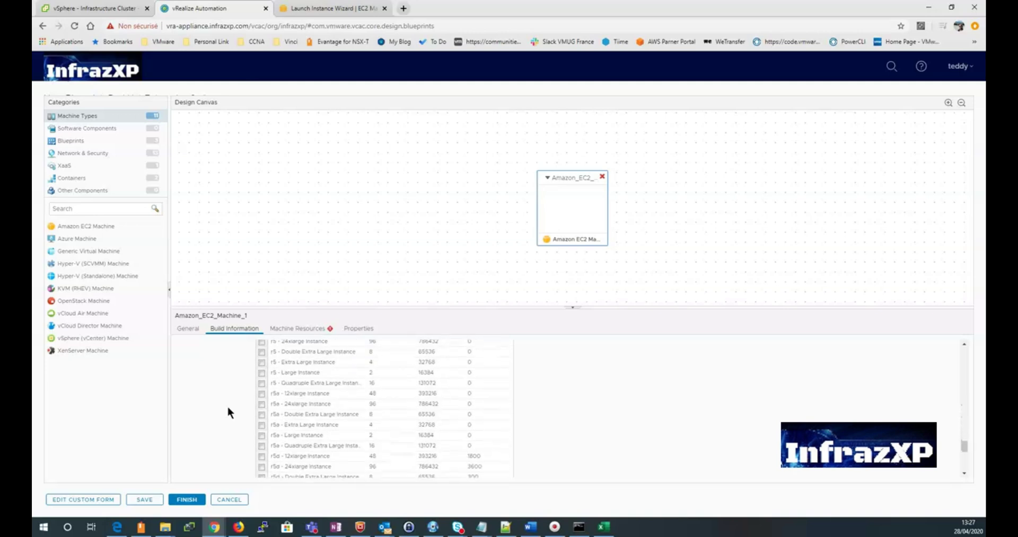
scroll(228, 408, down, 8)
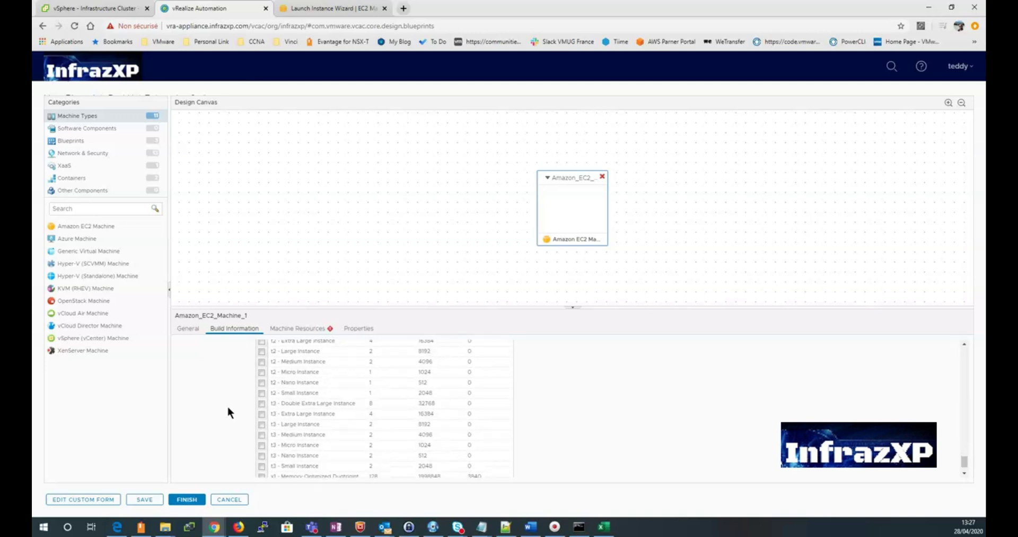
click(261, 371)
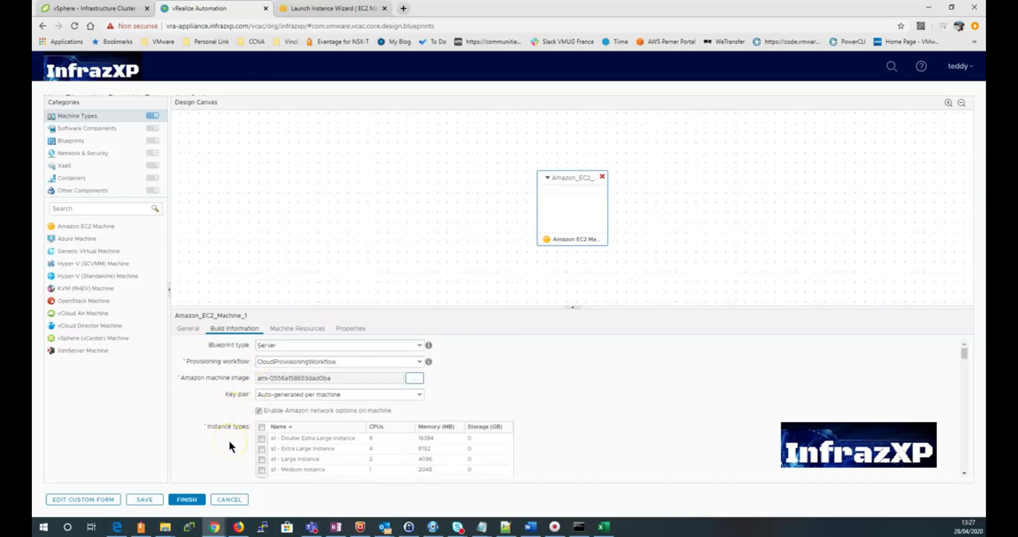
scroll(221, 431, down, 4)
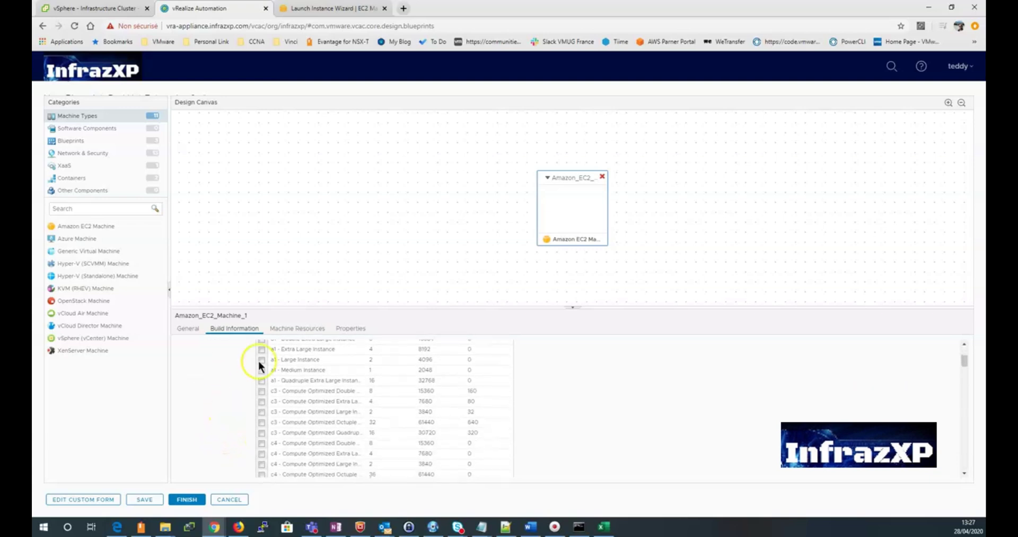
click(286, 328)
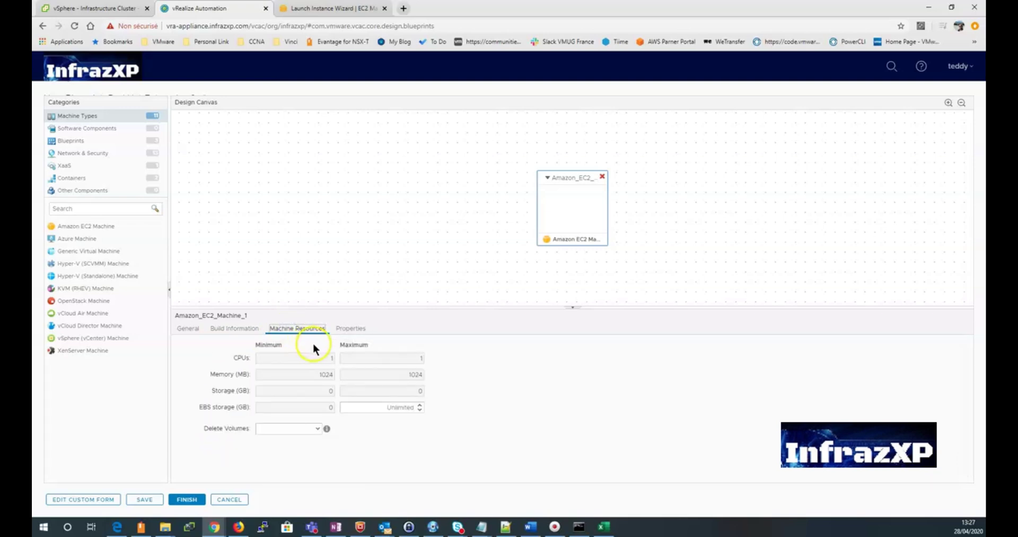
Step: Review the property groups, then save and finish the Red Hat Entreprise 8 blueprint
click(346, 329)
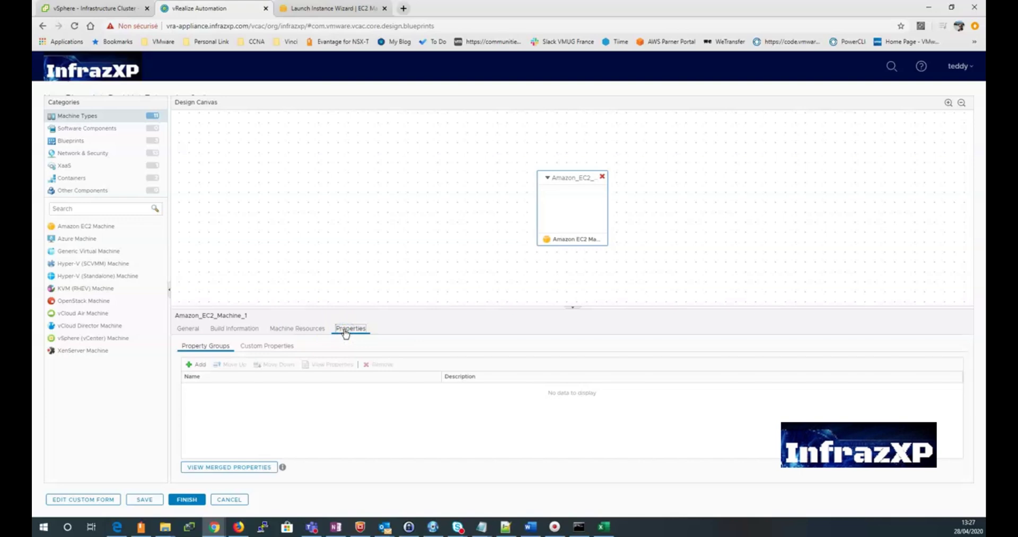
click(146, 498)
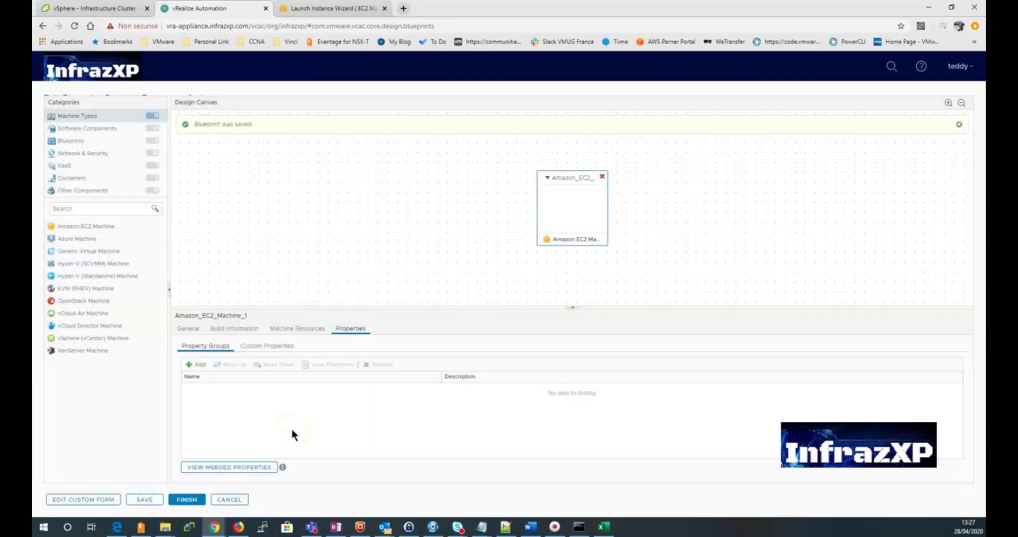
click(189, 497)
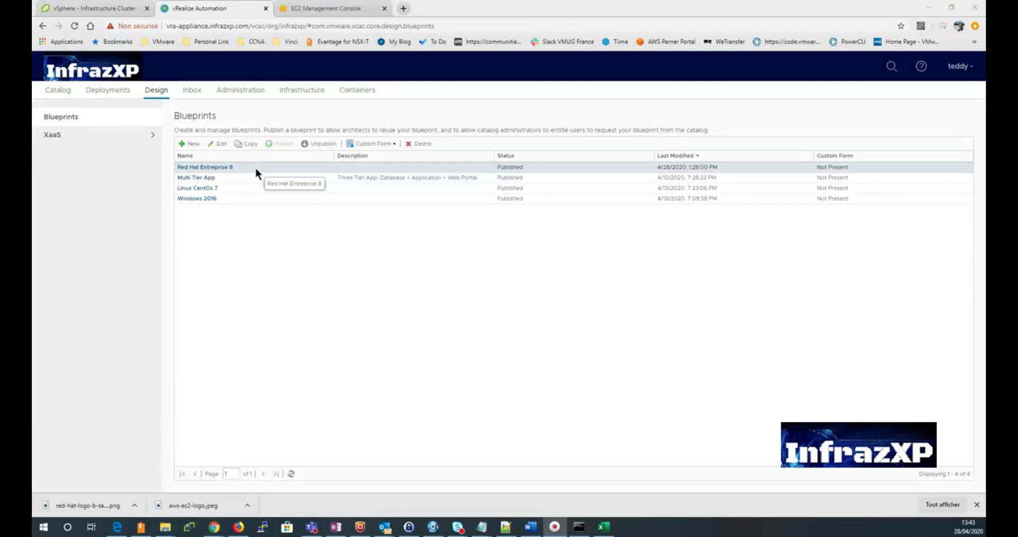
Step: Add an Active catalog service named 'Red Hat Entreprise 8' and select it in Services
click(246, 91)
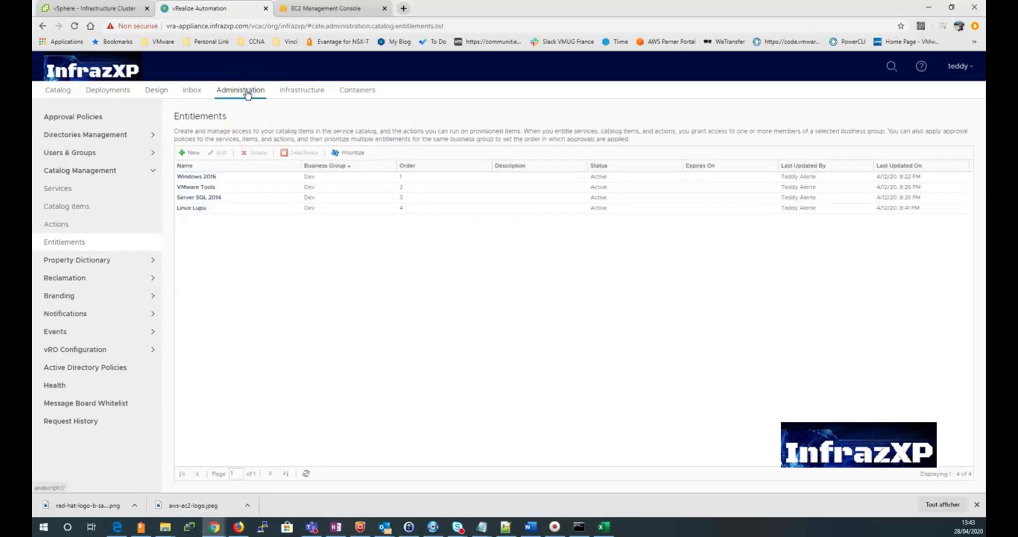
click(124, 190)
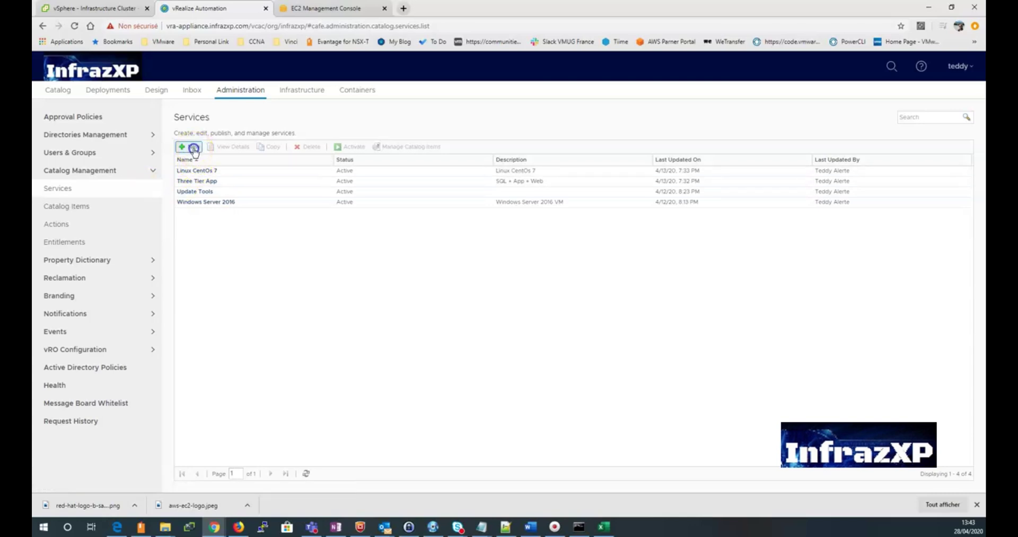
click(192, 148)
text(Red Hat Entreprise )
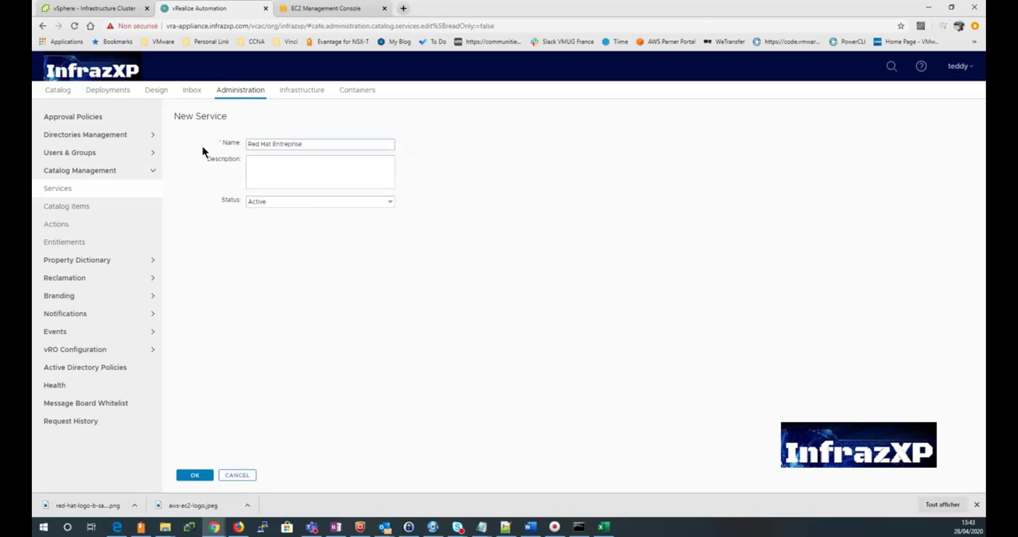
text(8)
click(278, 203)
click(287, 203)
click(194, 475)
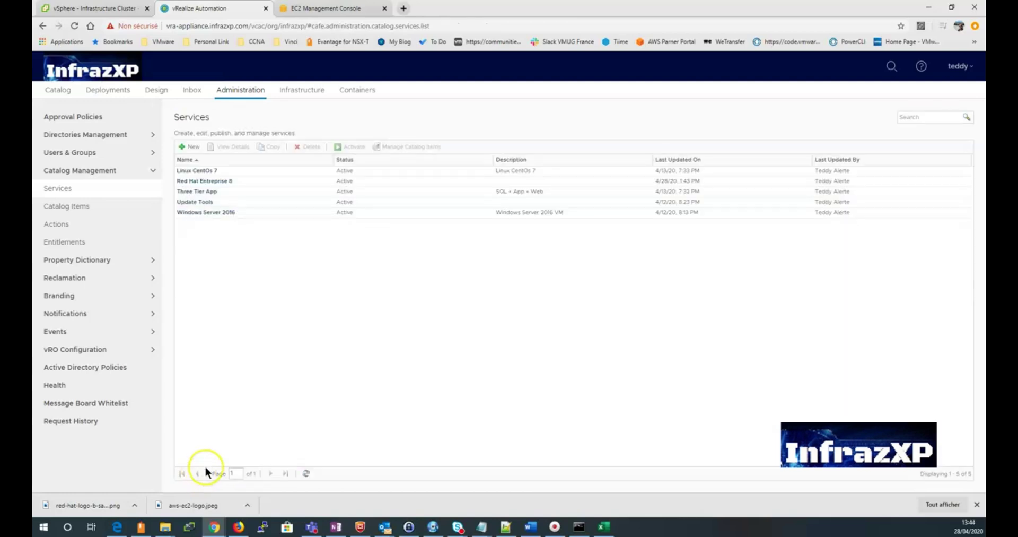
click(244, 181)
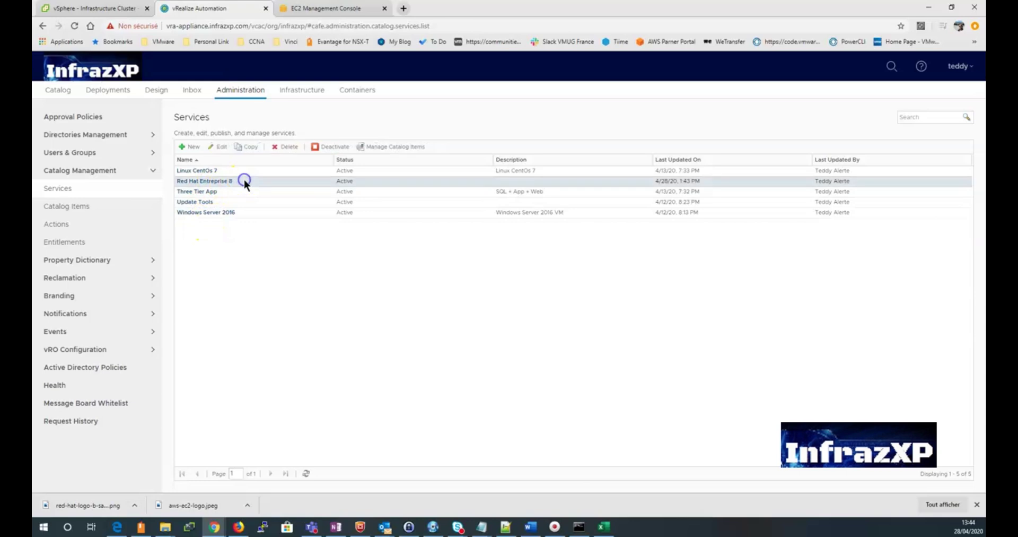
Step: Give the Red Hat Entreprise 8 catalog item the red-hat-logo image as its icon
click(116, 211)
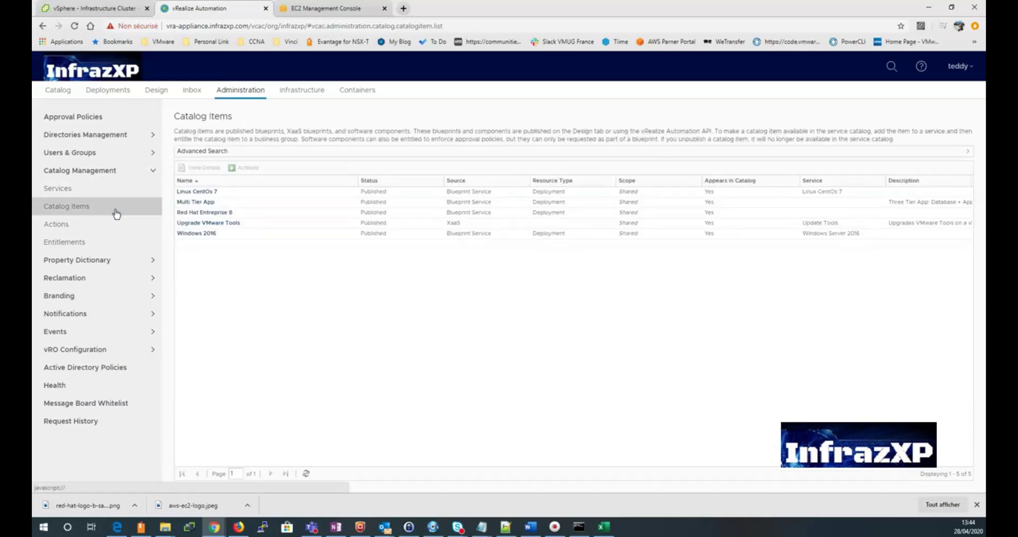
click(251, 211)
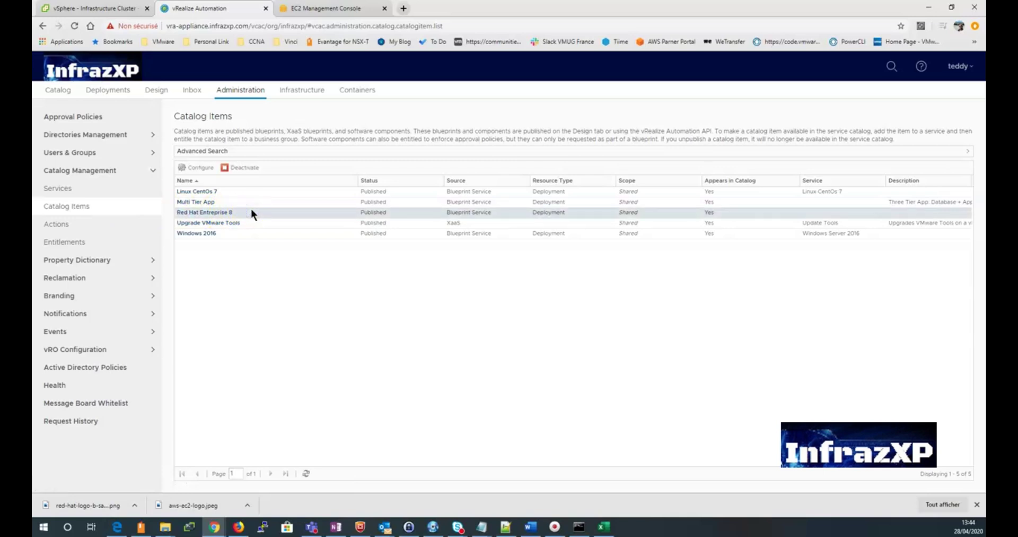
click(204, 169)
click(311, 246)
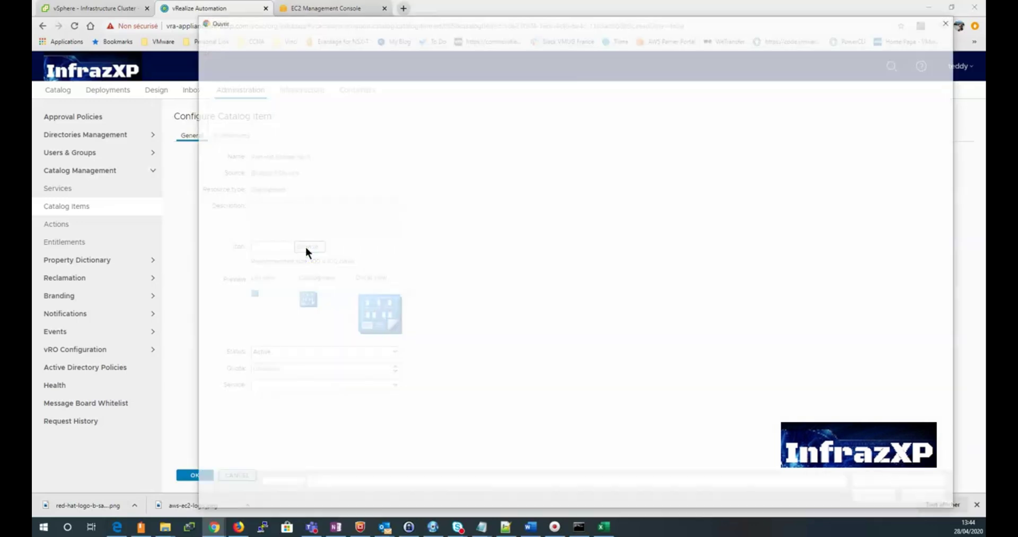
click(848, 122)
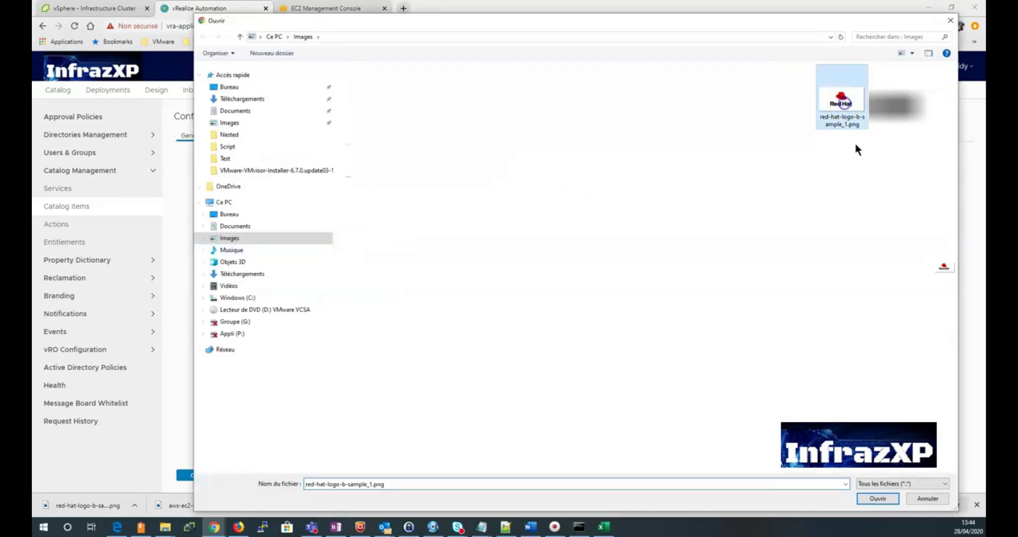
click(877, 498)
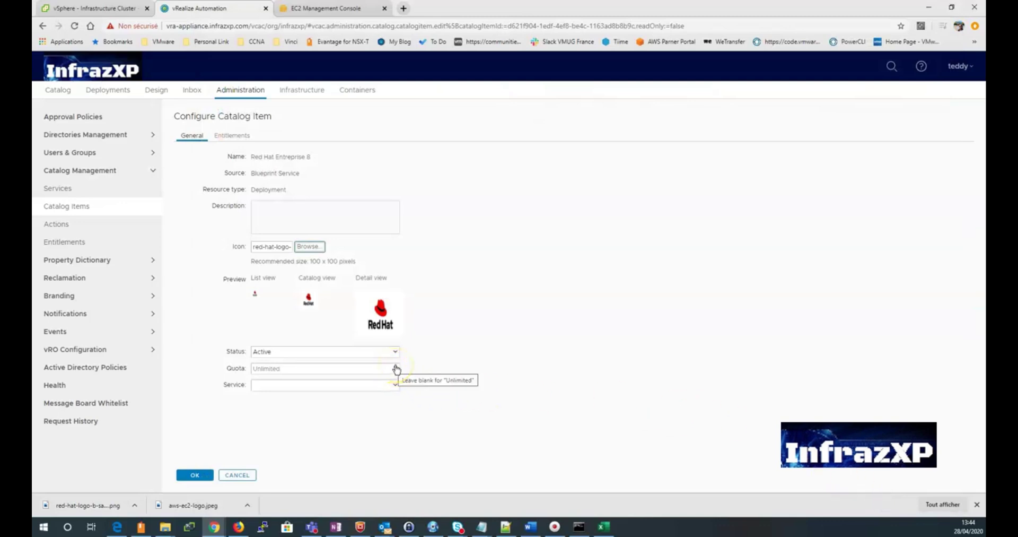
Step: Assign the item to the Red Hat Entreprise 8 service with quota 2 and save
click(395, 384)
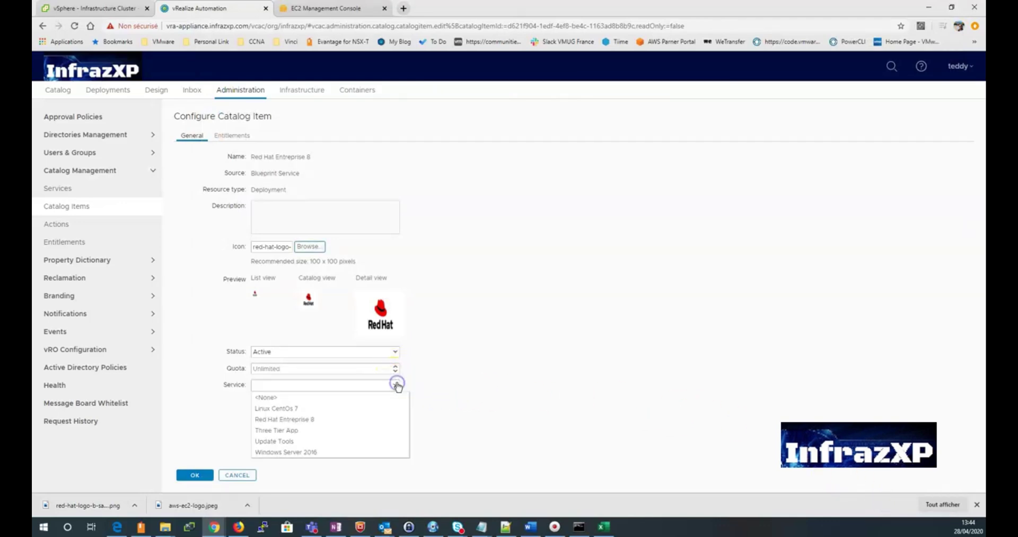
click(340, 419)
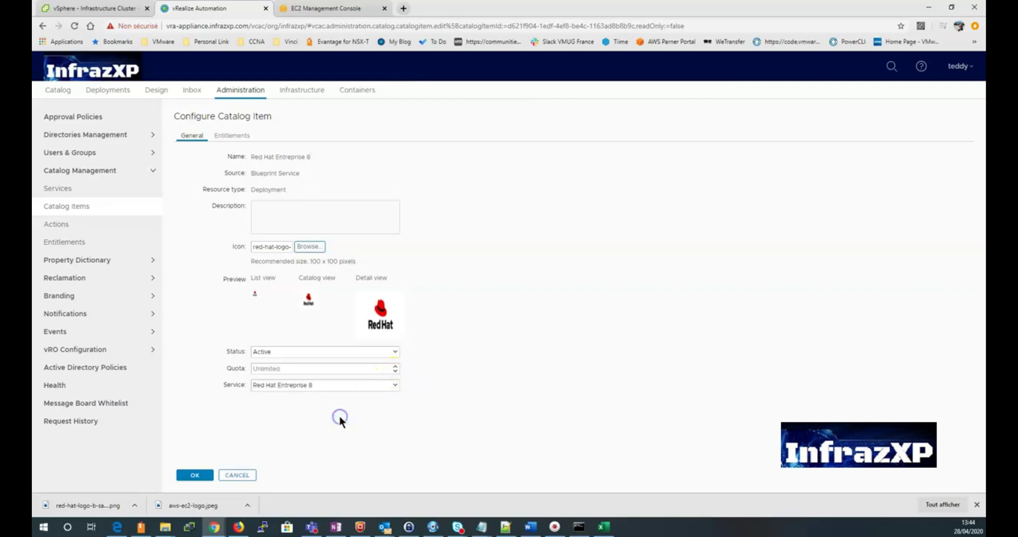
click(399, 367)
click(397, 365)
click(195, 475)
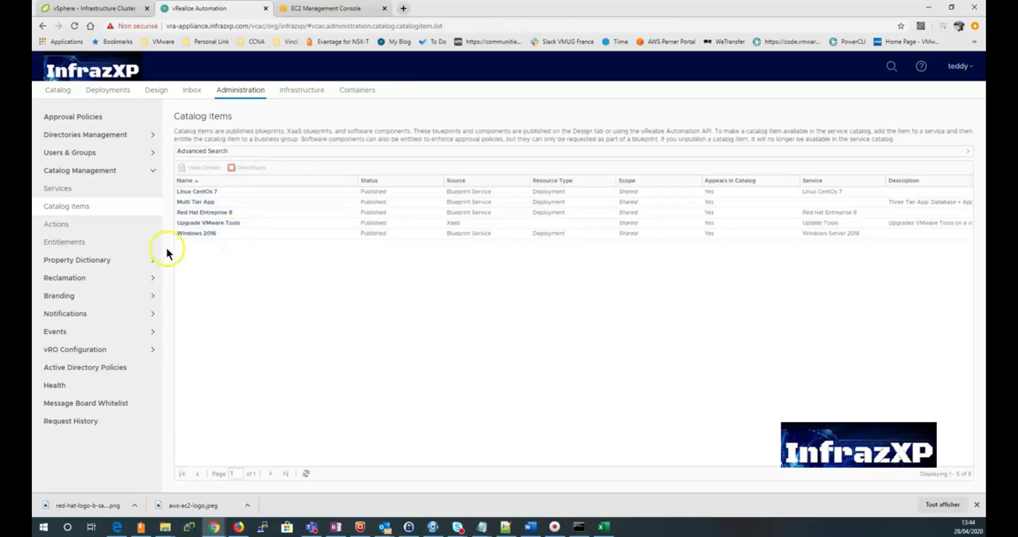
Step: Start a new Red Hat Entreprise 8 entitlement with a description ending 'AWS - ECS Instance'
click(122, 243)
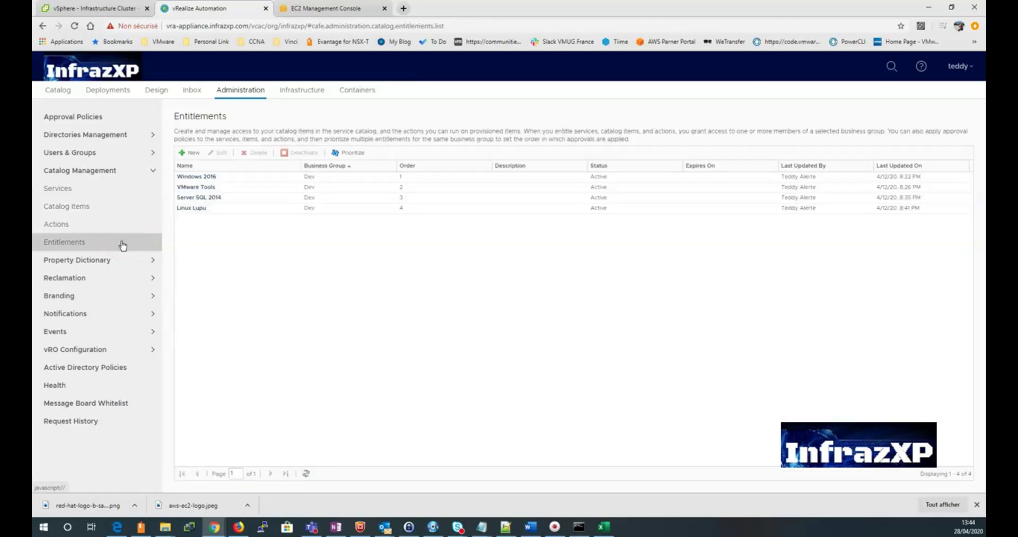
click(192, 153)
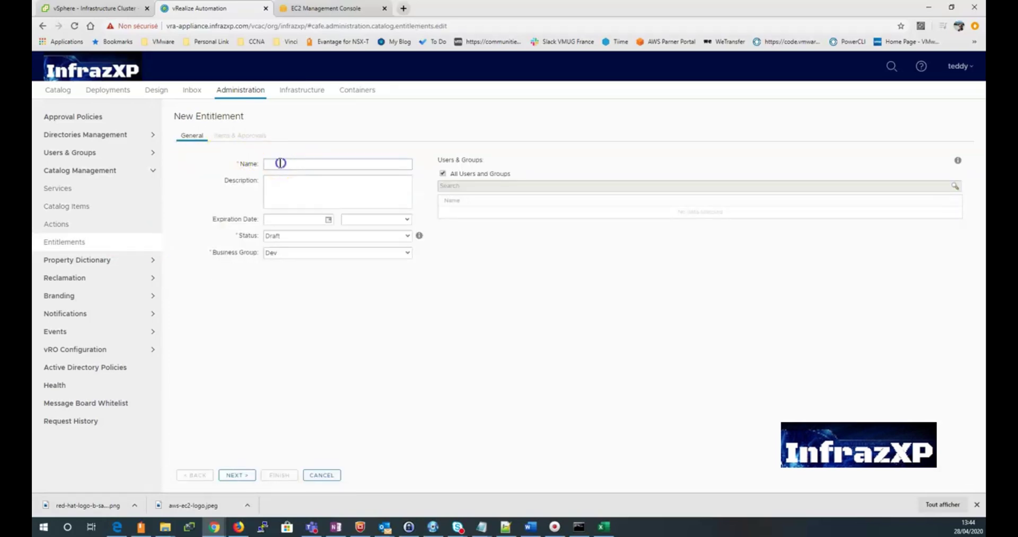
text(Red Hat Entreprise 8)
click(295, 177)
drag(341, 164, 239, 164)
click(299, 181)
text(Red Hat Entreprise 8)
text(- E)
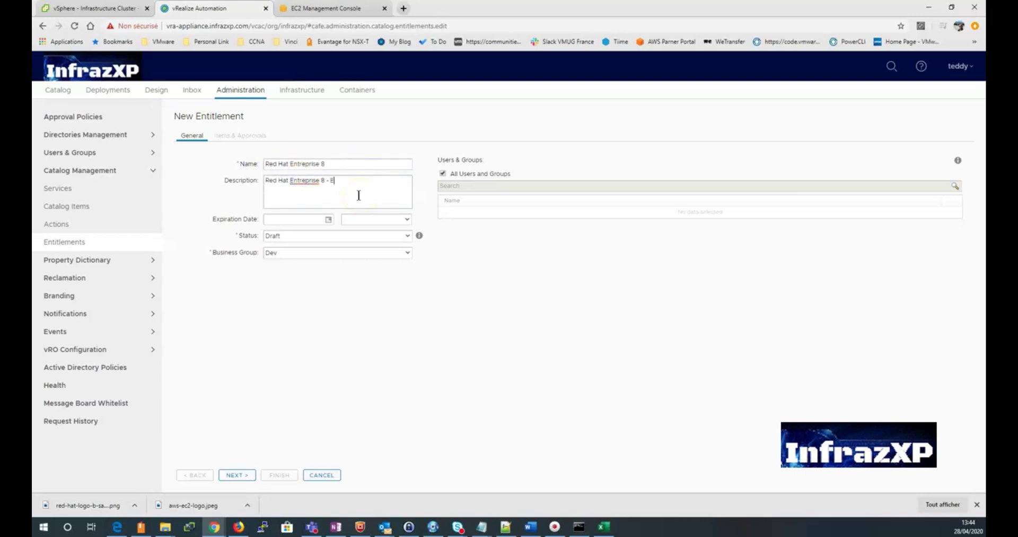
key(BackSpace)
text(AWS - ECS Instance)
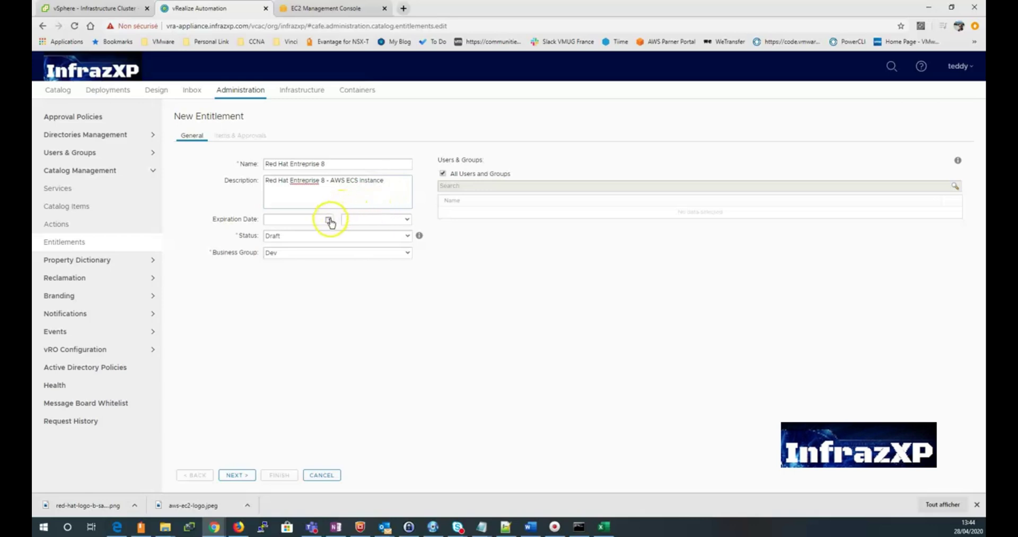
Step: Make it Active for business group Dev-AWS-EC2, entitle only vRA Users, and continue
click(357, 235)
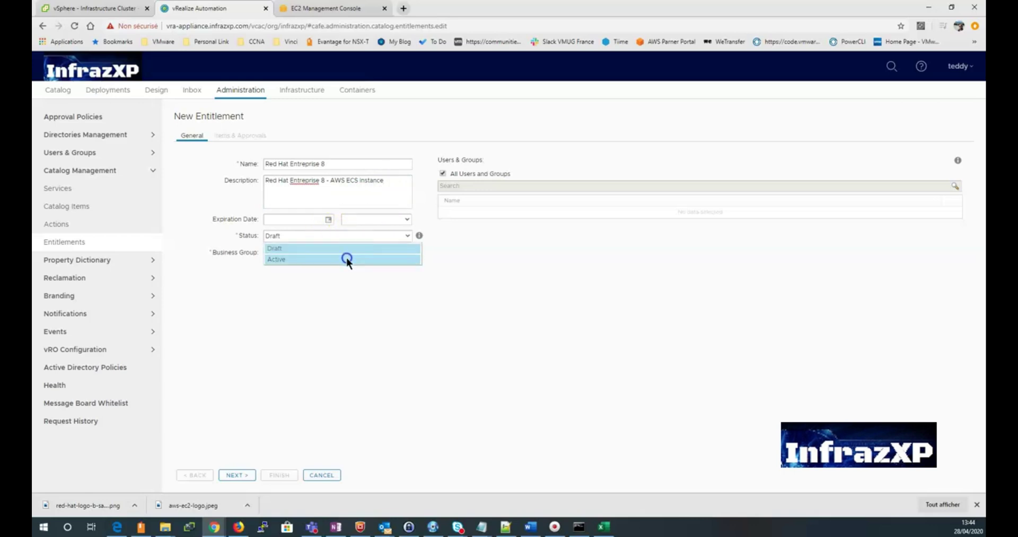
click(347, 258)
click(379, 257)
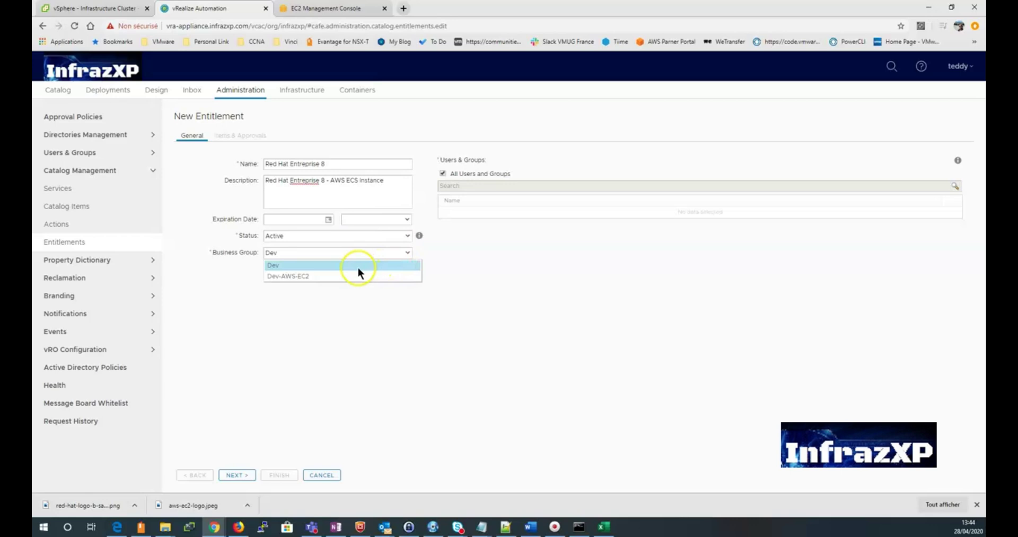
click(320, 276)
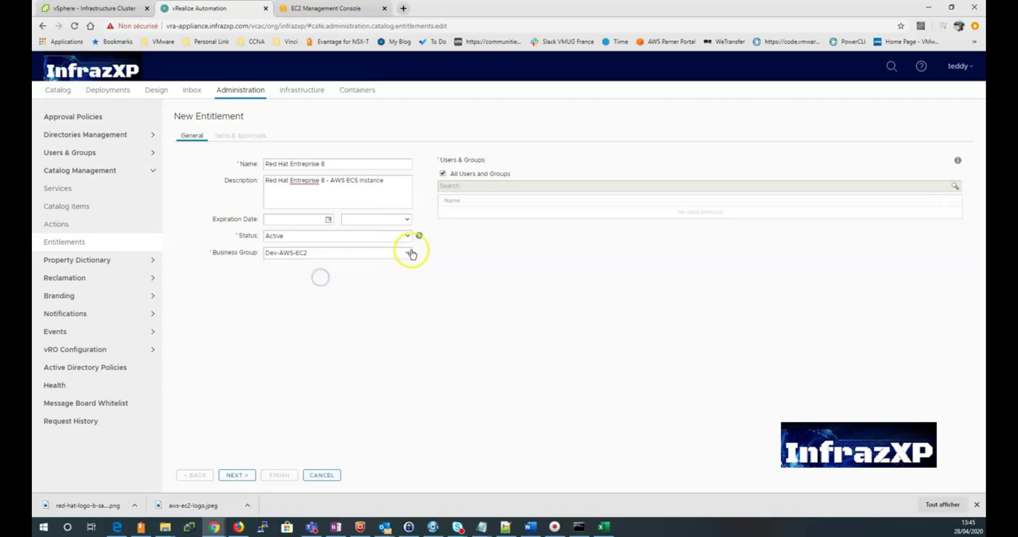
click(440, 170)
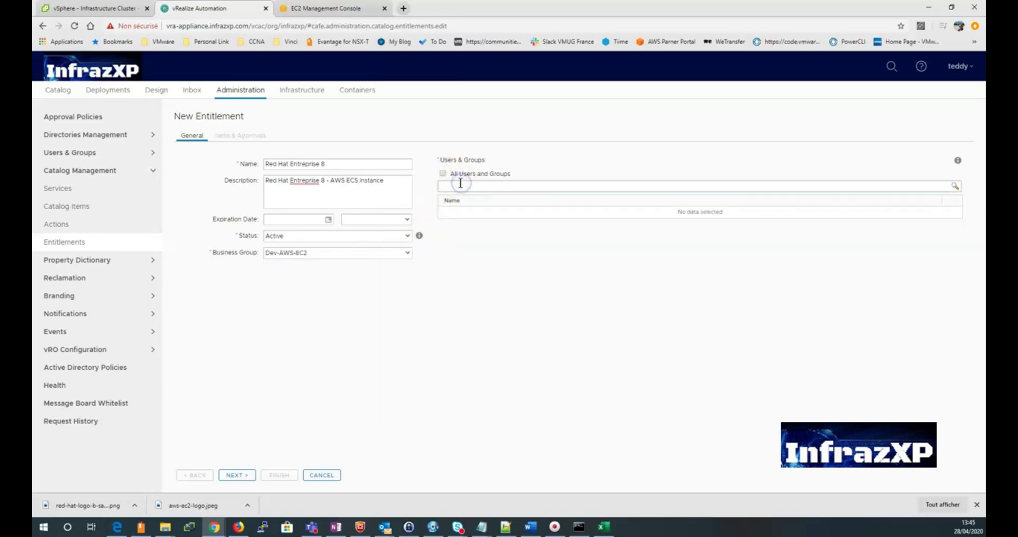
click(460, 183)
text(v)
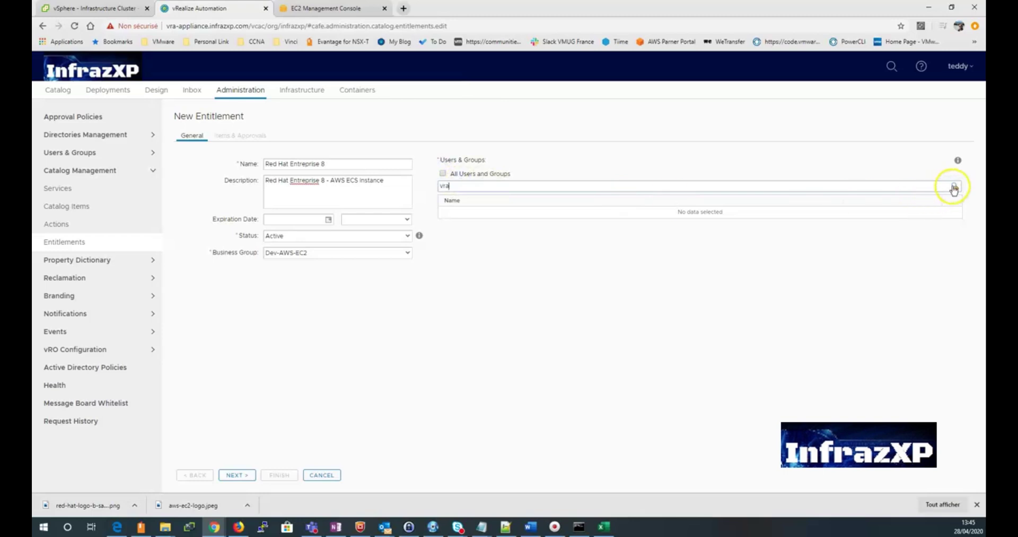
text(ra)
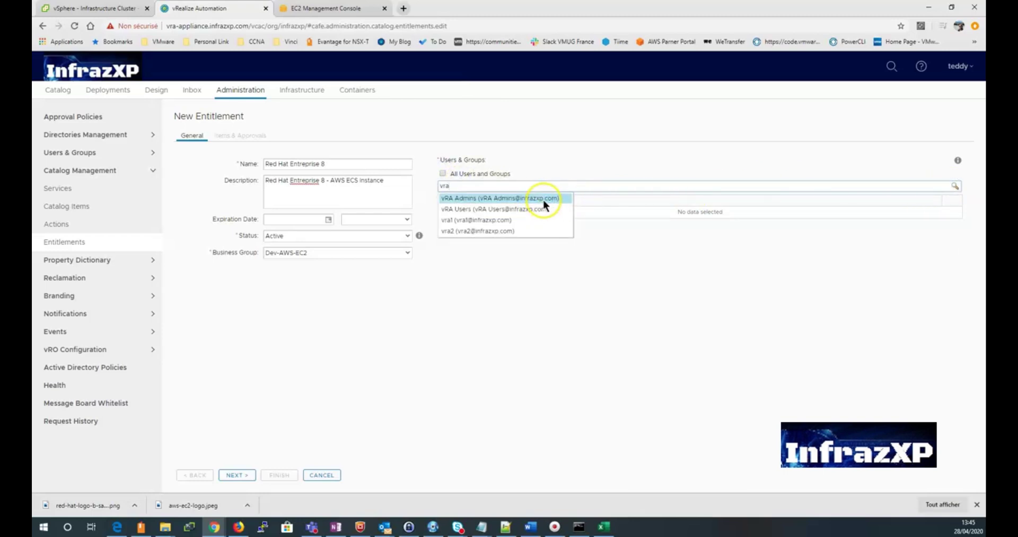
click(535, 209)
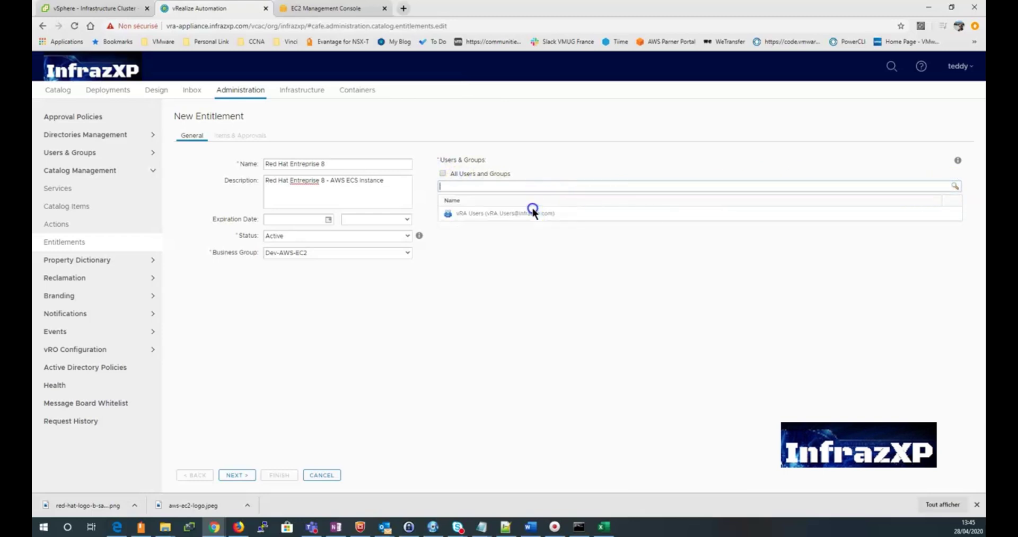
click(486, 187)
click(240, 474)
Step: Add the Red Hat Entreprise 8 service and catalog item to the entitlement
click(236, 175)
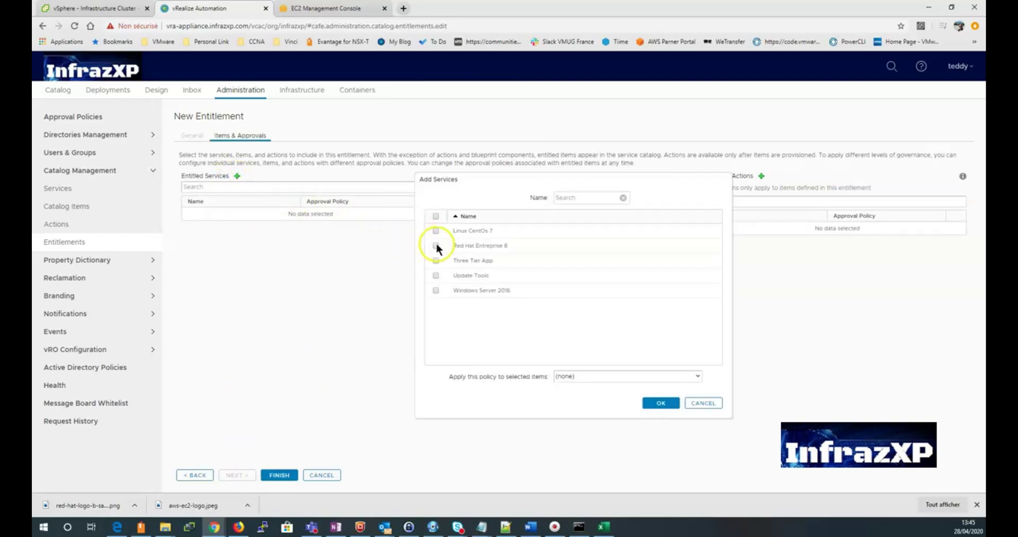
click(436, 245)
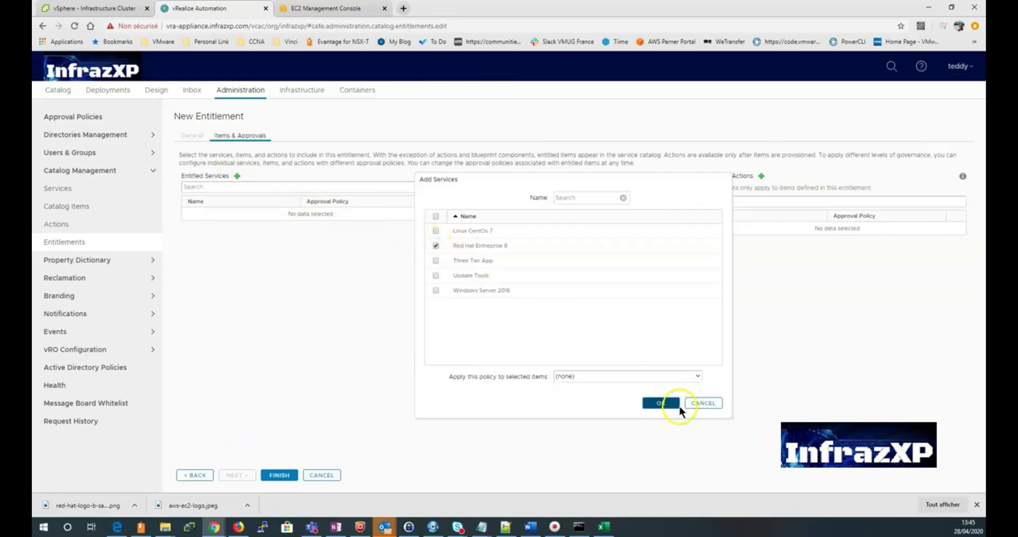
click(665, 402)
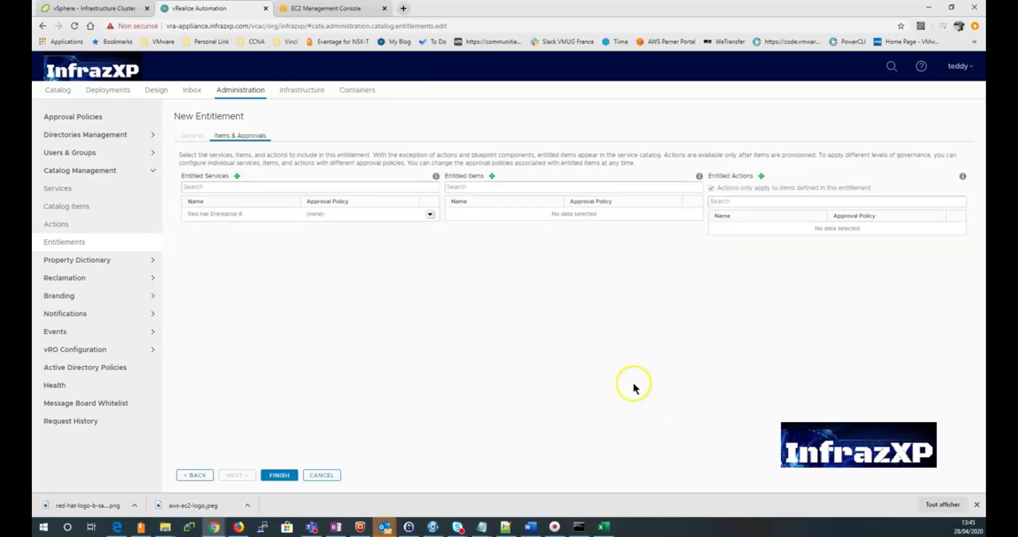
click(492, 176)
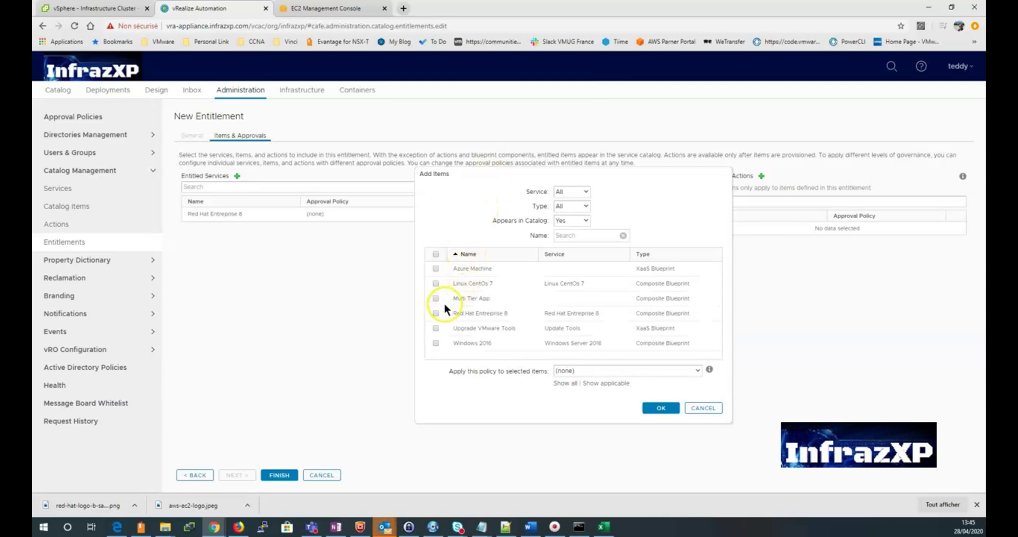
click(436, 314)
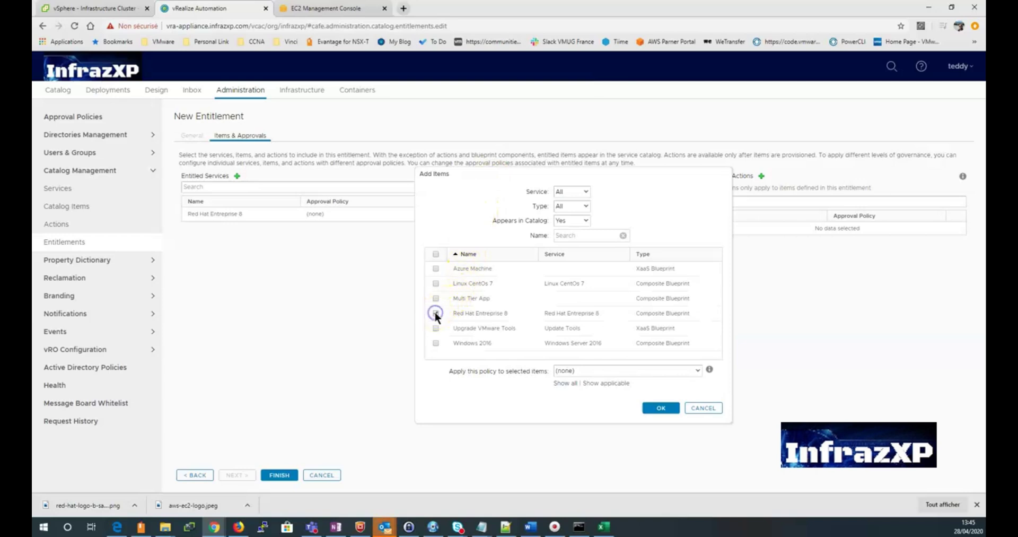
click(661, 408)
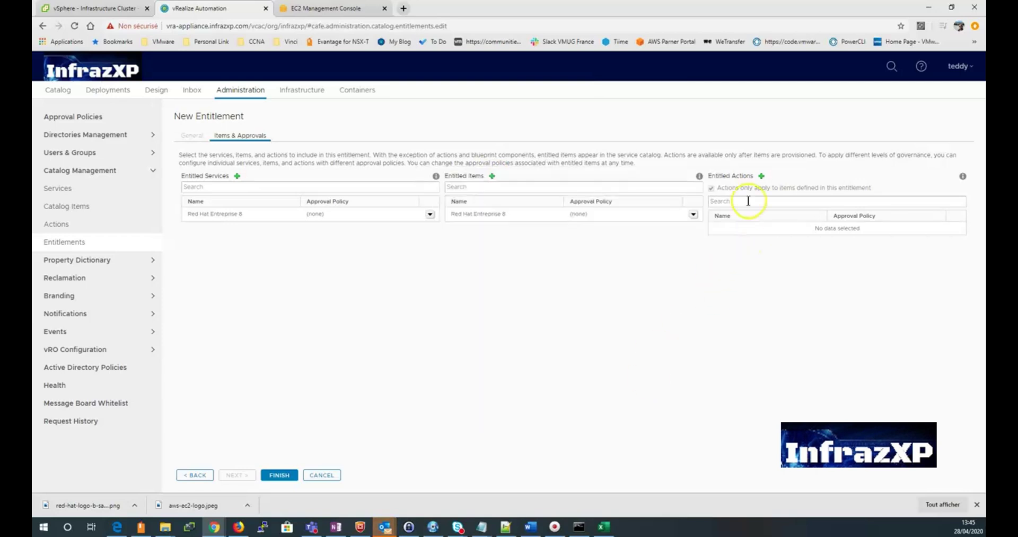
Step: Entitle the Connect using SSH machine action
click(761, 176)
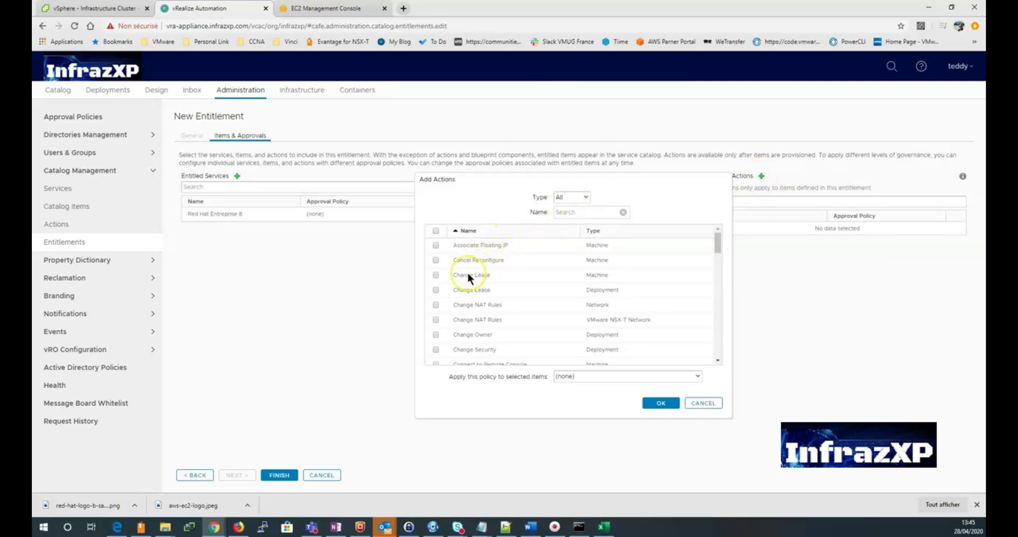
scroll(469, 275, down, 1)
scroll(467, 271, down, 2)
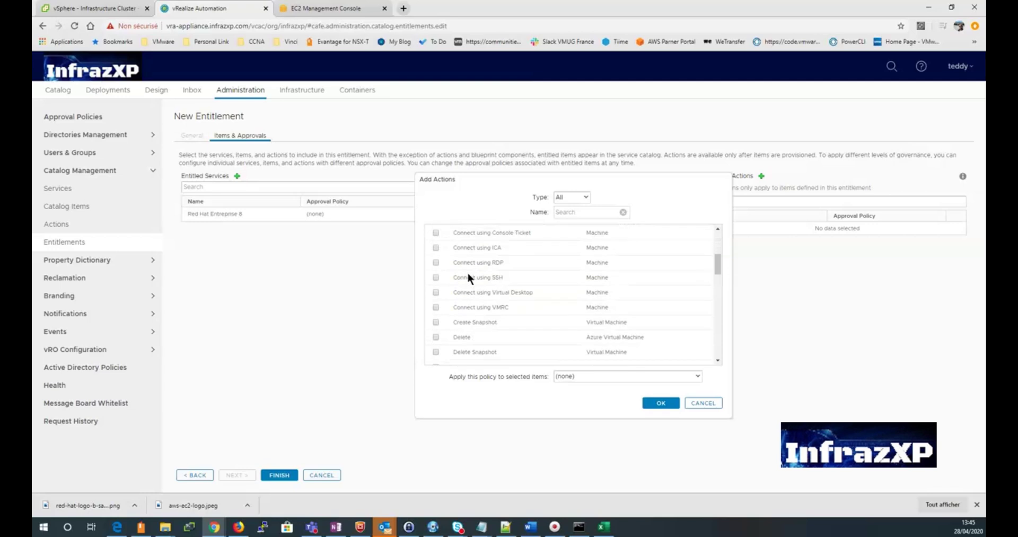
click(441, 271)
click(442, 272)
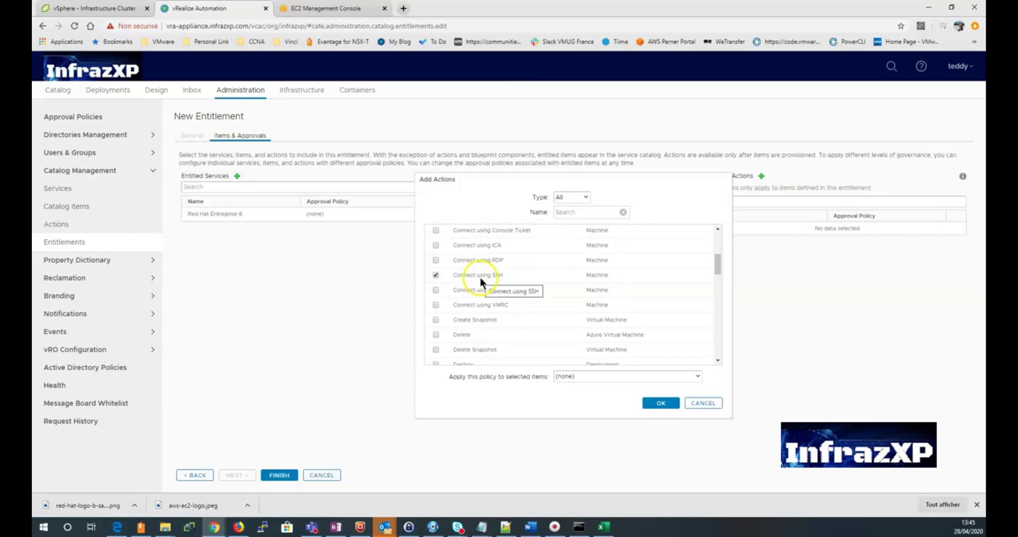
scroll(490, 282, down, 1)
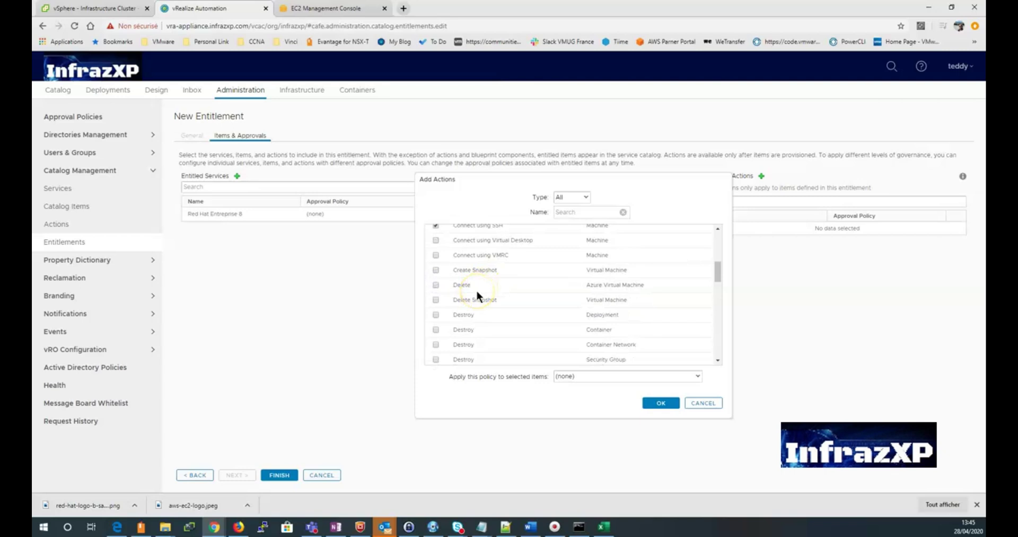
scroll(477, 294, down, 1)
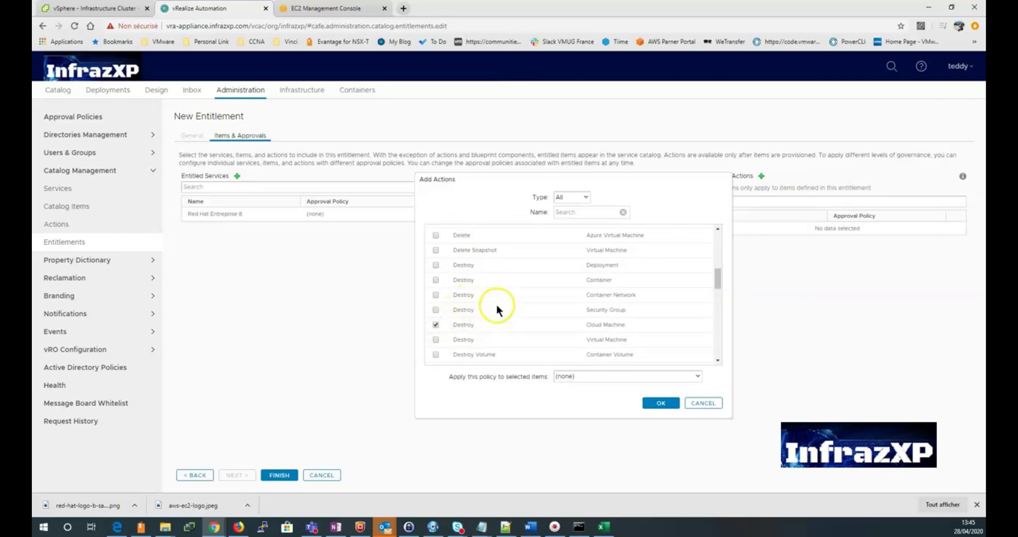
scroll(486, 306, down, 1)
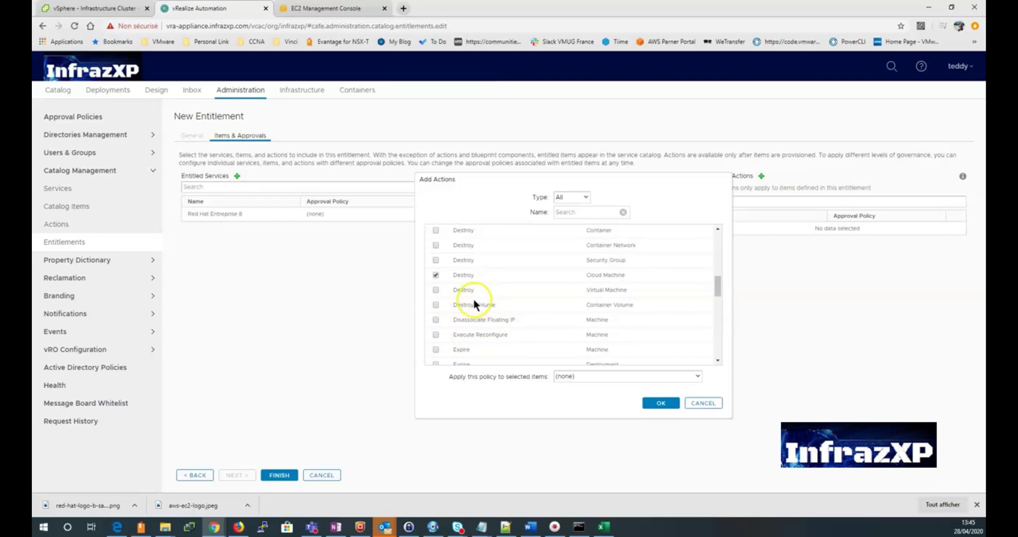
scroll(473, 299, down, 2)
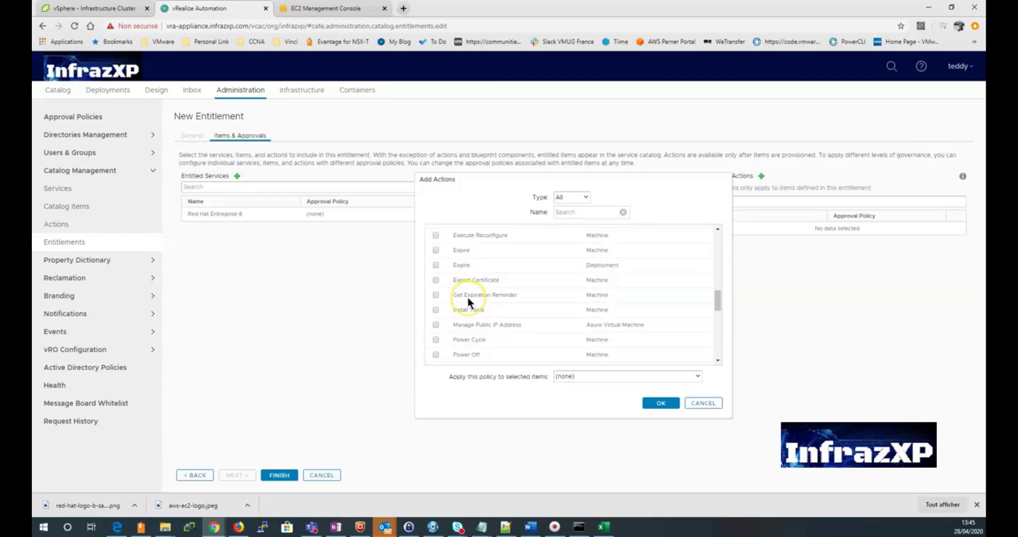
scroll(466, 296, down, 1)
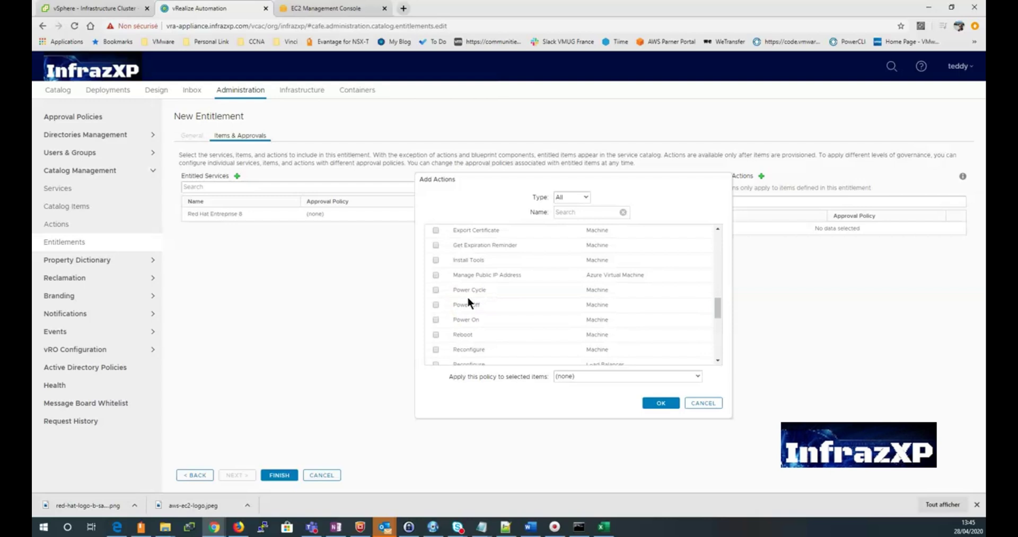
scroll(468, 299, down, 1)
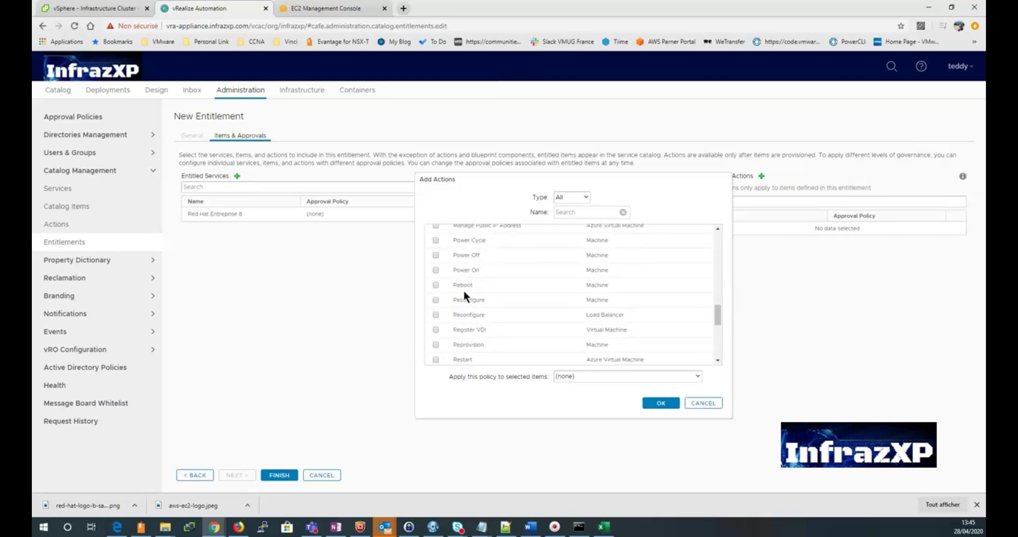
scroll(464, 289, down, 1)
scroll(468, 292, down, 1)
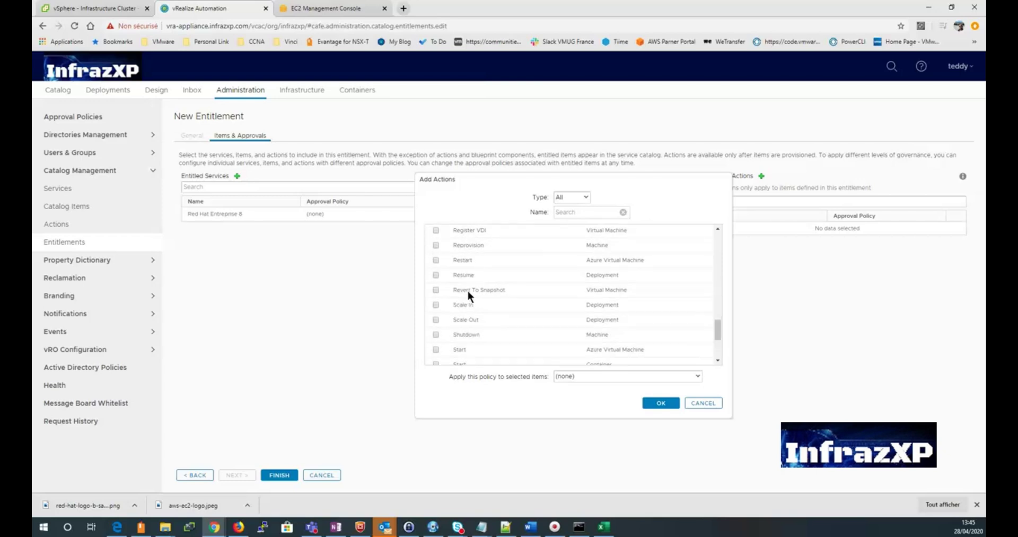
Step: Add the Restart, Start and Stop actions, then save the entitlement
click(439, 270)
click(435, 260)
scroll(478, 291, down, 1)
scroll(478, 291, up, 1)
scroll(478, 294, down, 1)
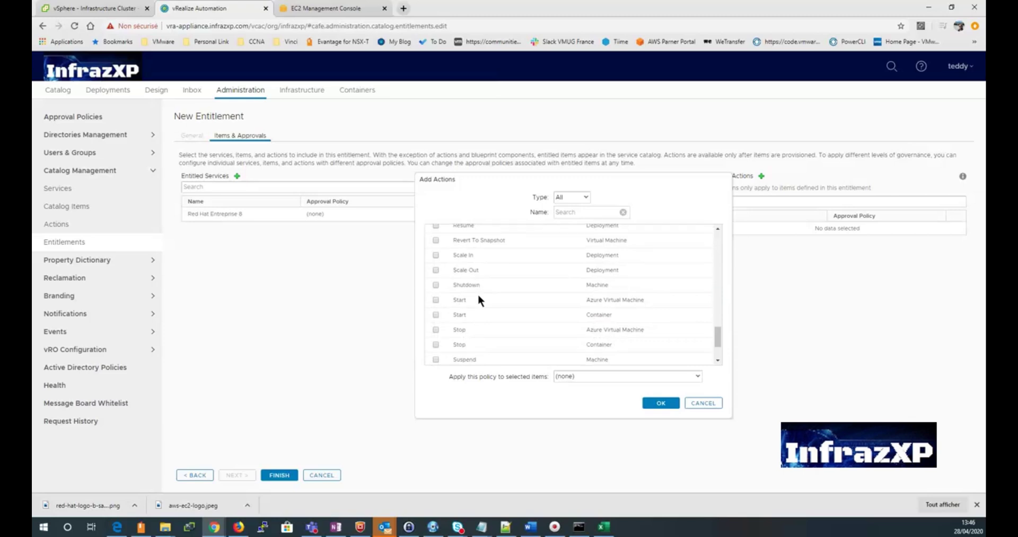
click(436, 300)
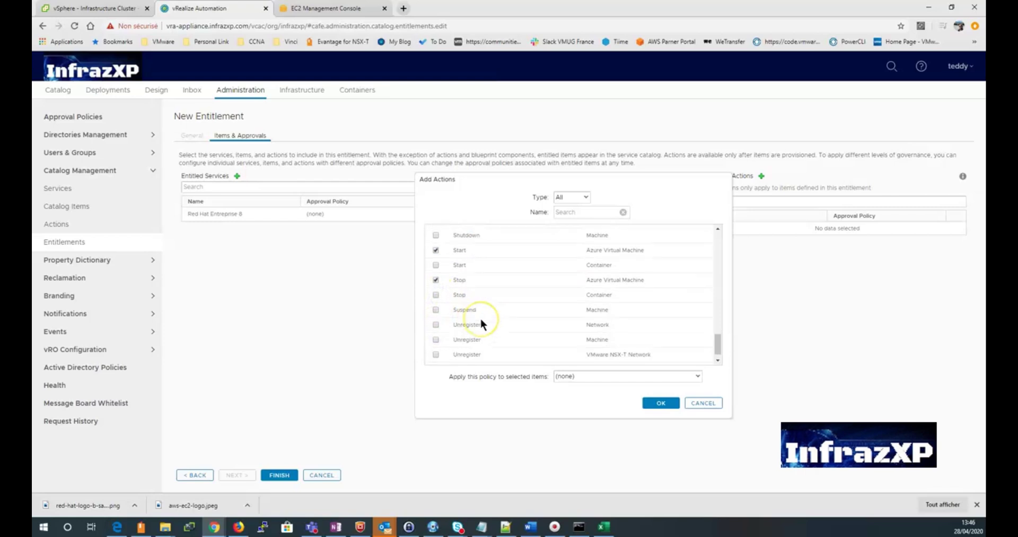
scroll(480, 316, down, 1)
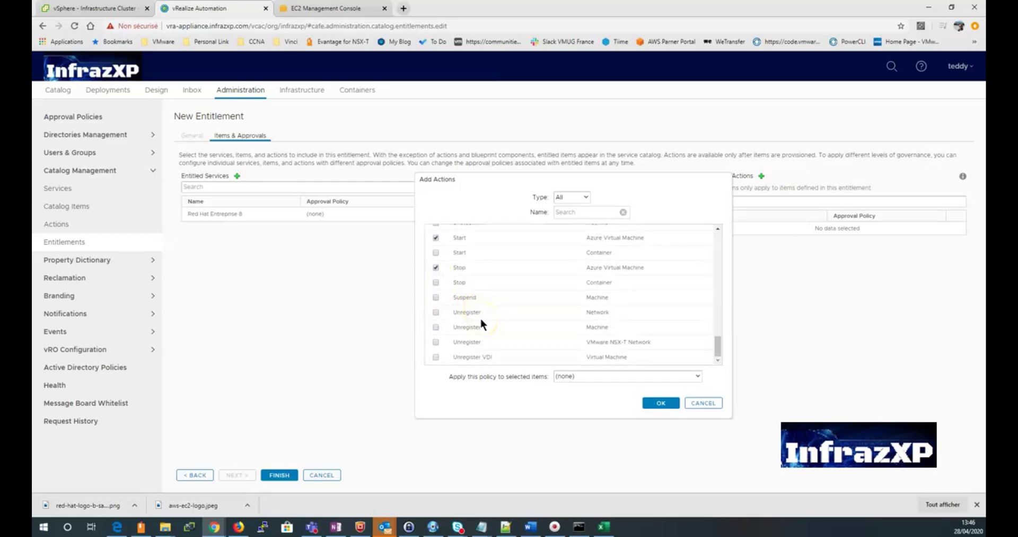
click(660, 403)
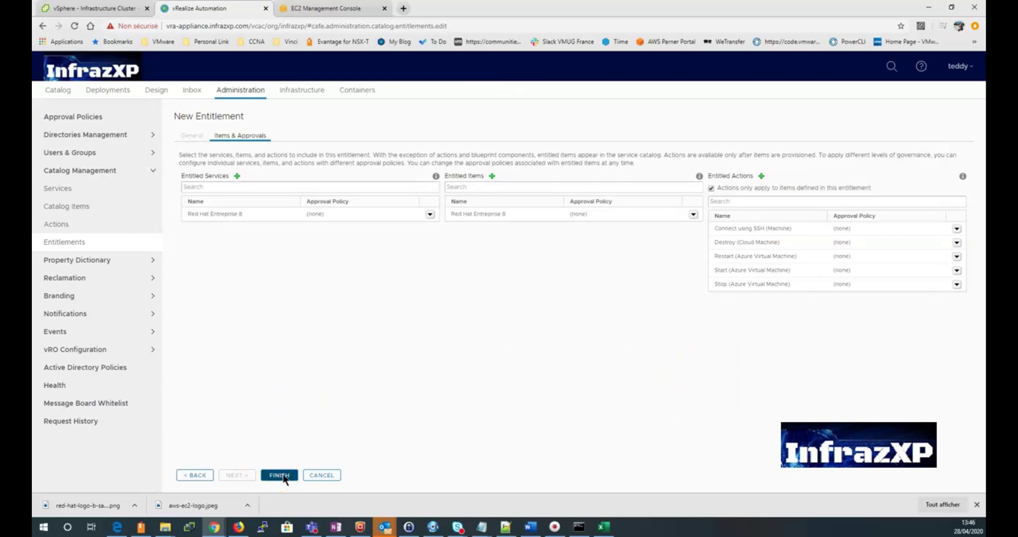
click(280, 475)
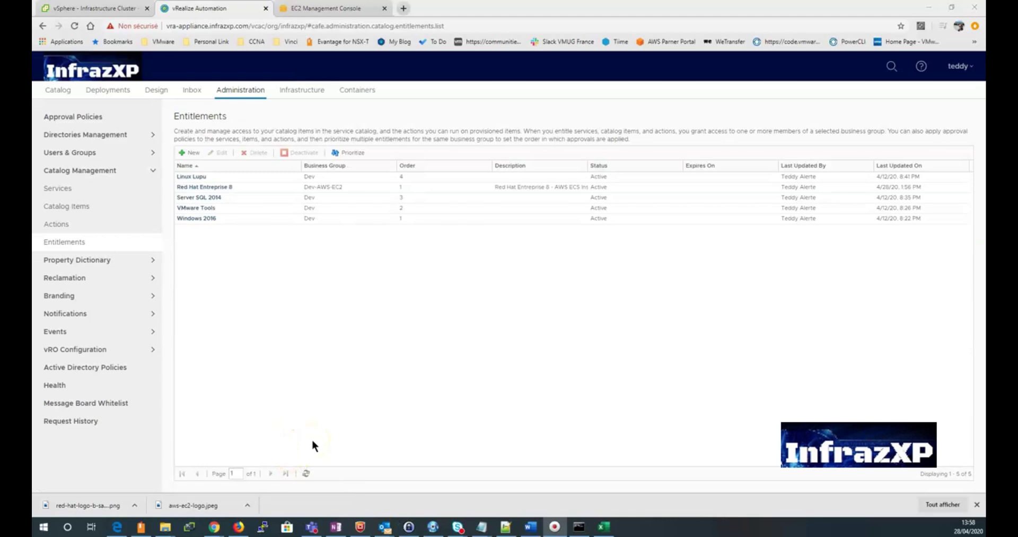
Step: Request Red Hat Entreprise 8 from the catalog, using its title as the description
click(58, 91)
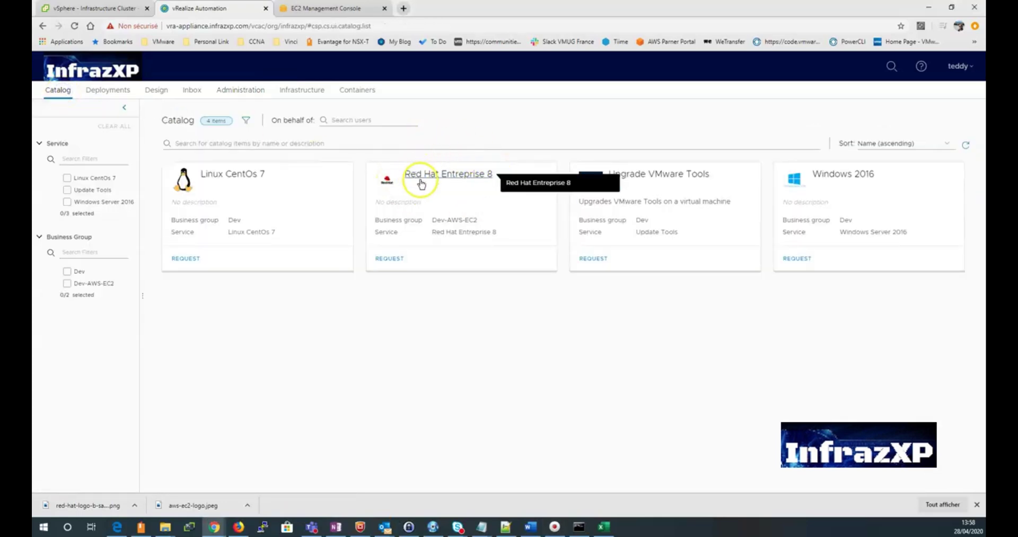
click(392, 258)
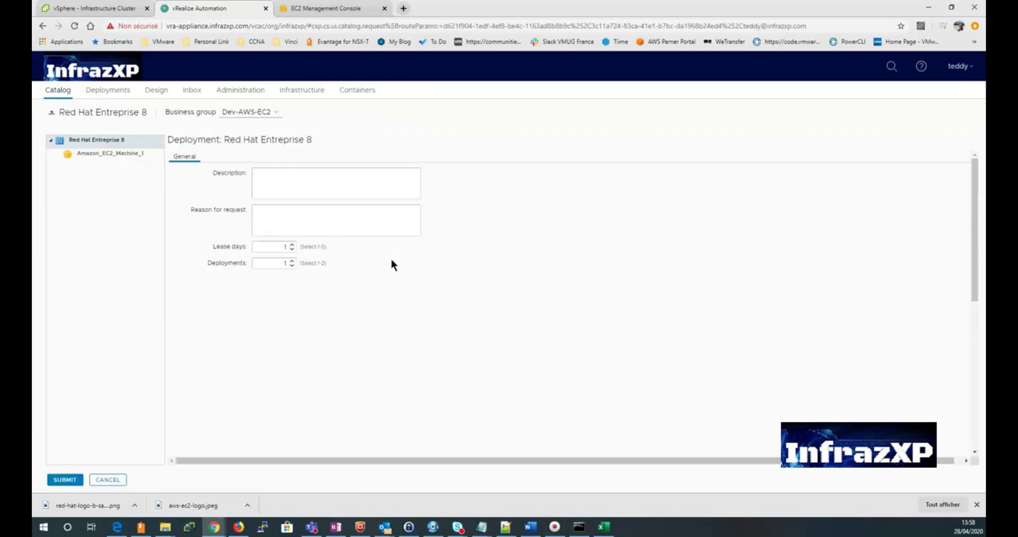
click(305, 179)
drag(224, 139, 313, 142)
key(ctrl+c)
click(320, 175)
key(ctrl+v)
Step: Give reason DevOps, set the lease to 4 days, and submit the request
click(352, 219)
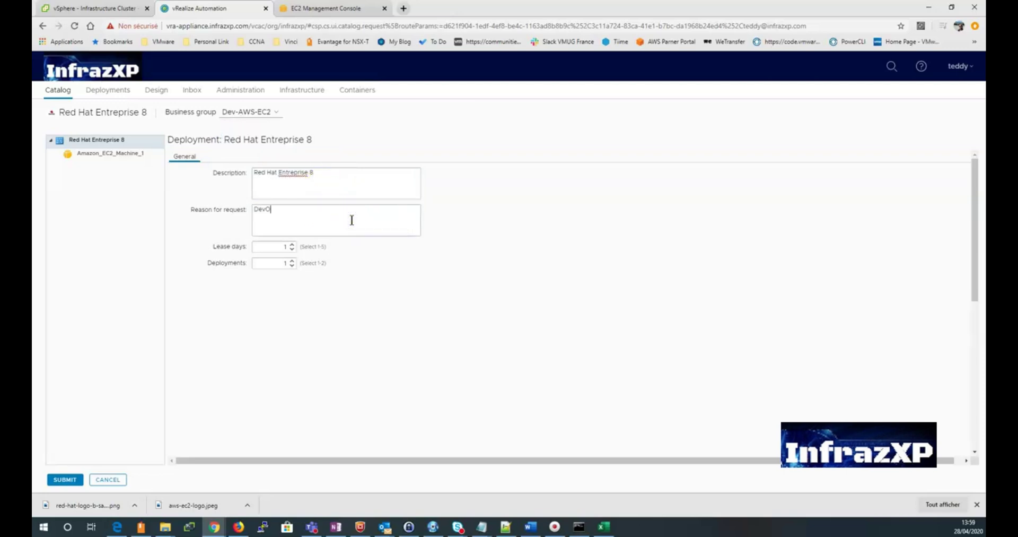
click(285, 244)
click(289, 245)
click(291, 246)
click(292, 244)
click(292, 245)
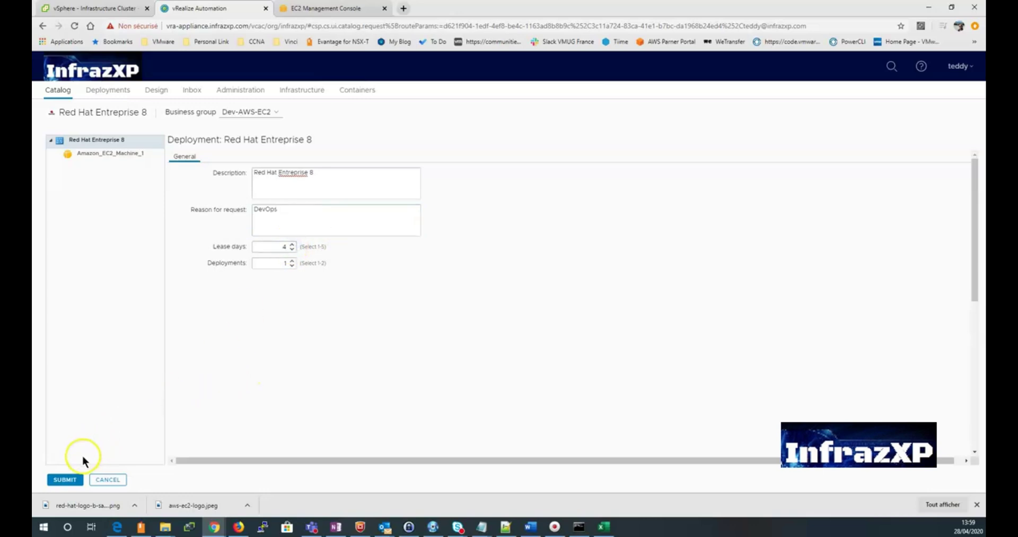
click(67, 479)
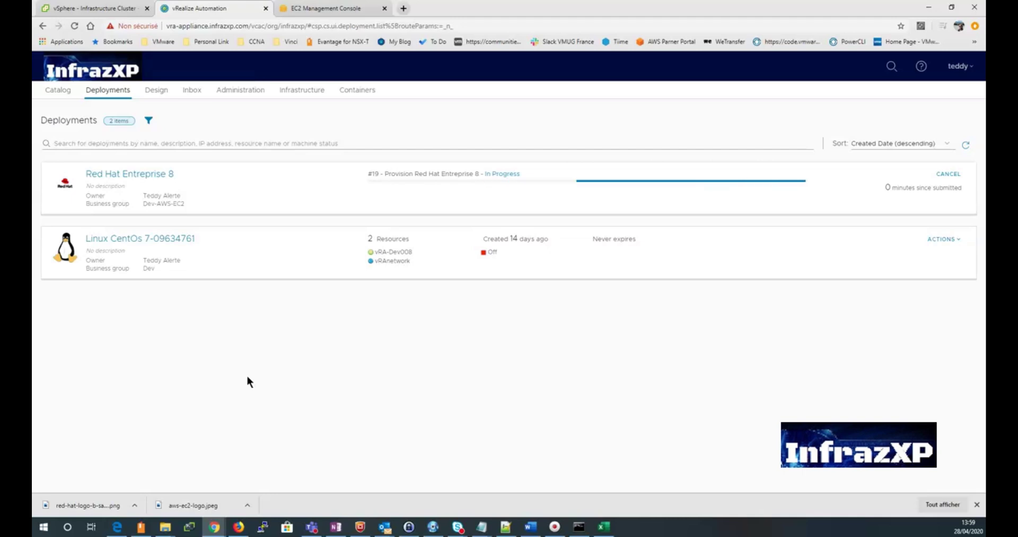
Step: Watch request #19's provisioning tasks until Successful, then go back to Deployments
click(226, 379)
click(508, 182)
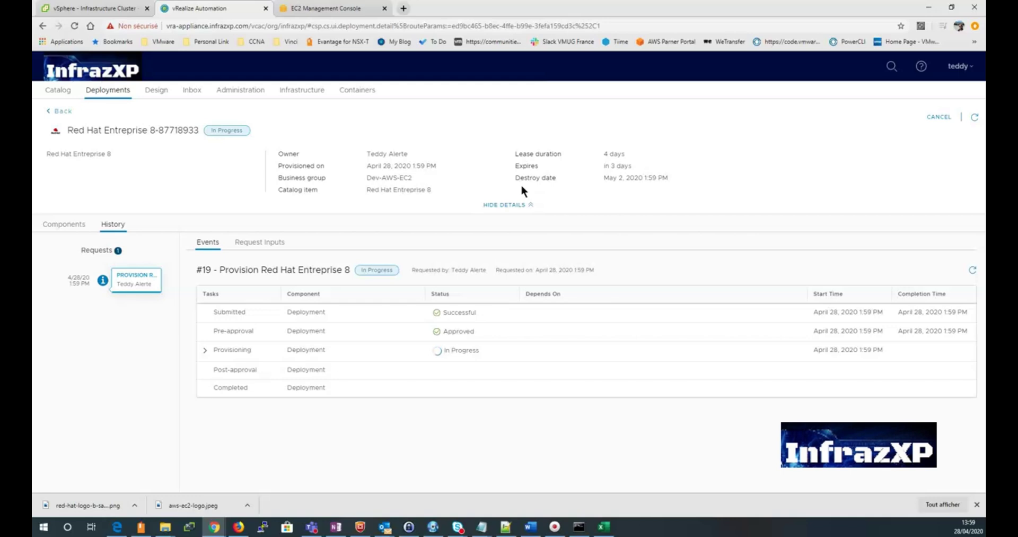
click(461, 322)
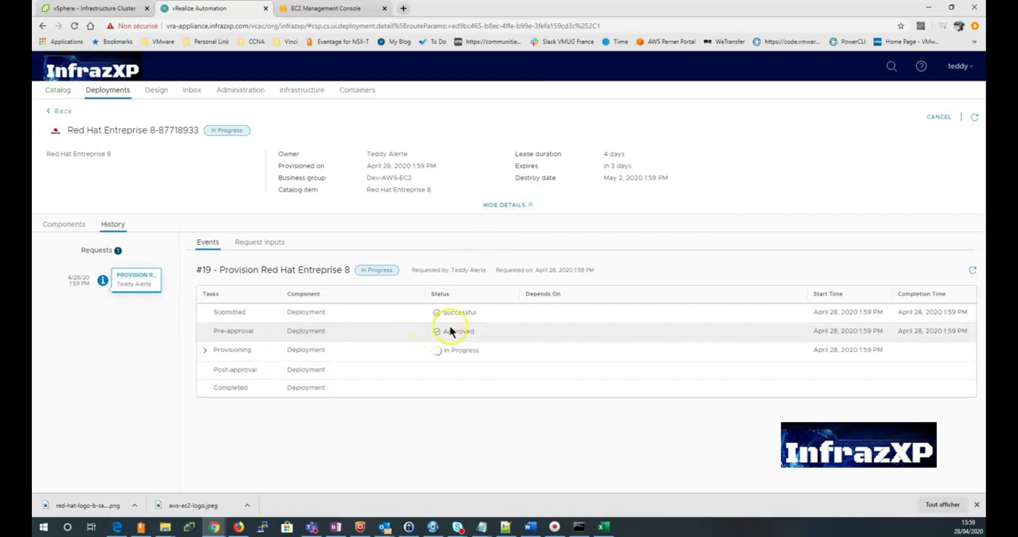
click(205, 350)
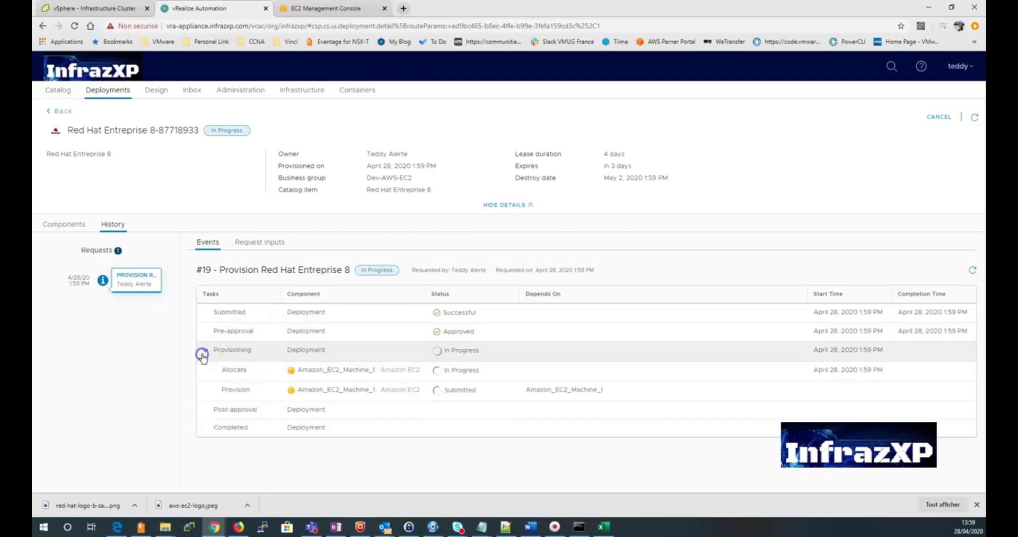
click(439, 449)
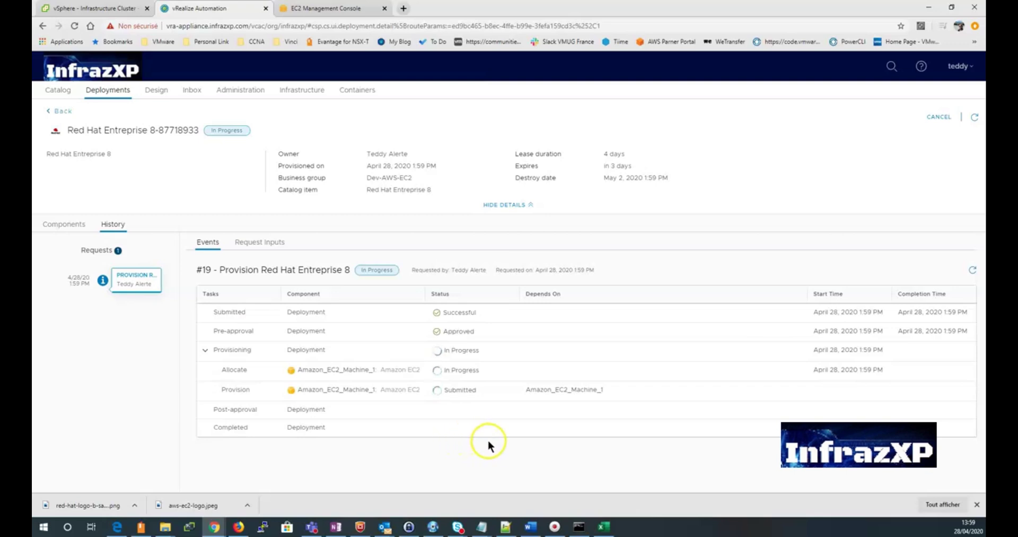
click(973, 271)
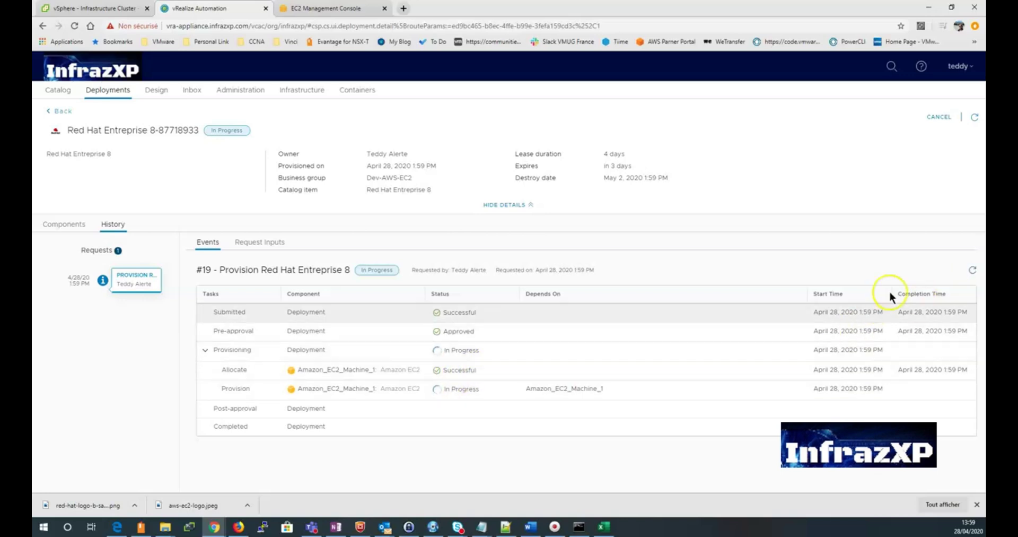
click(972, 270)
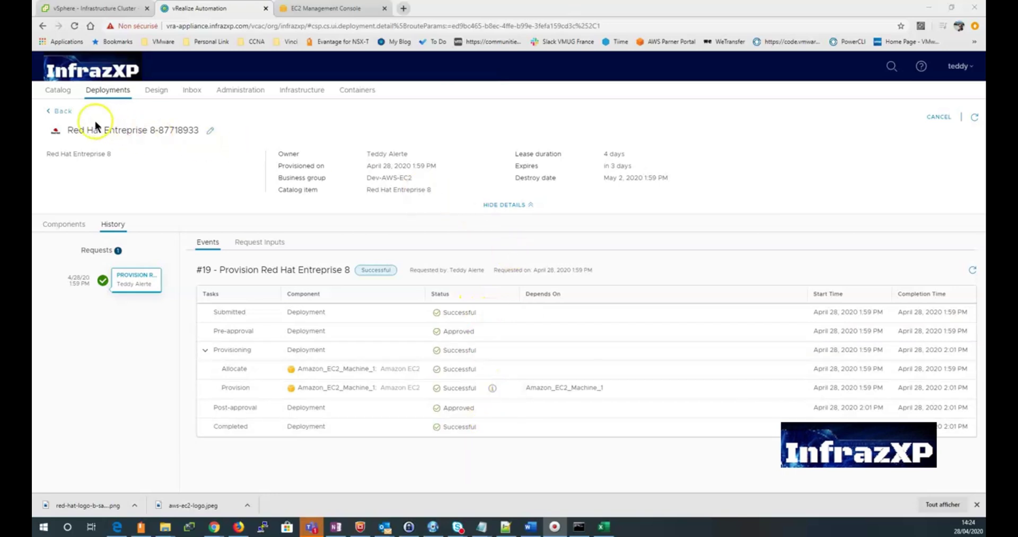
click(58, 112)
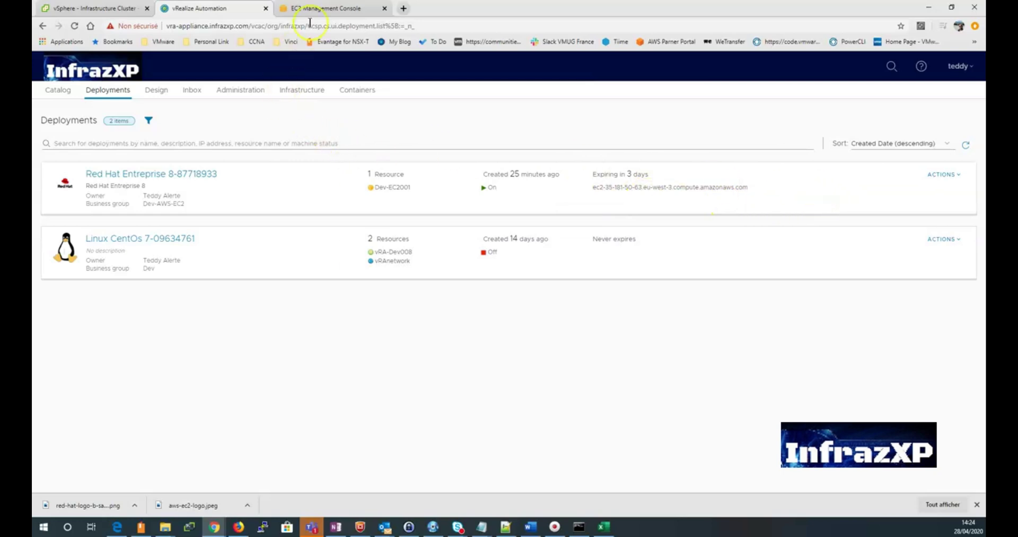
Step: In the EC2 console, list running instances and select Dev-EC2001 (t2.micro, eu-west-3c)
click(321, 8)
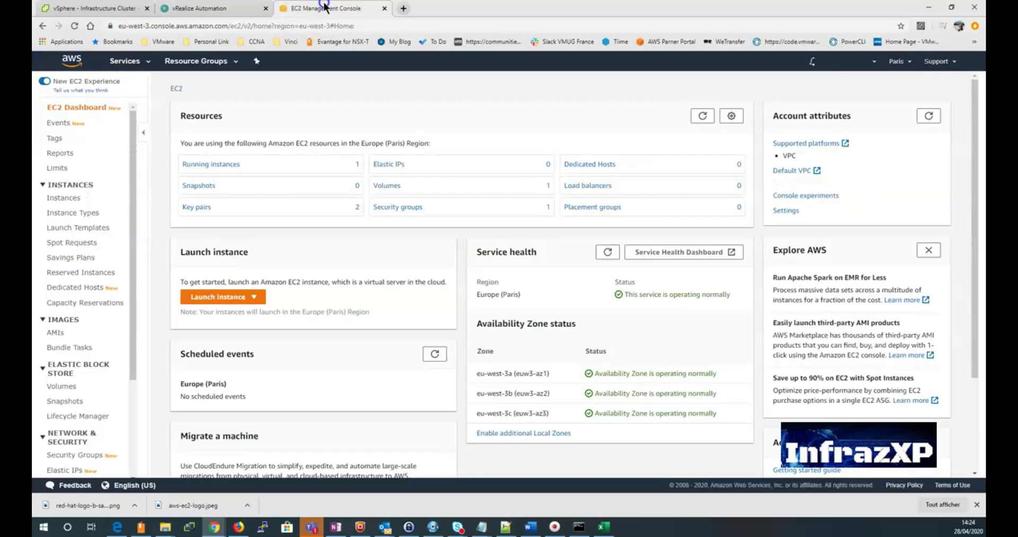
click(704, 117)
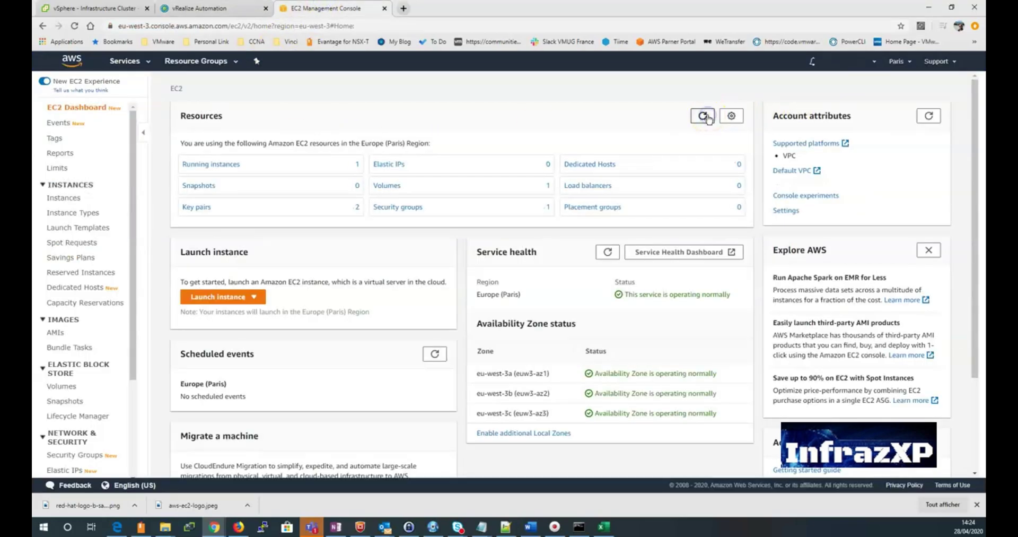
click(225, 165)
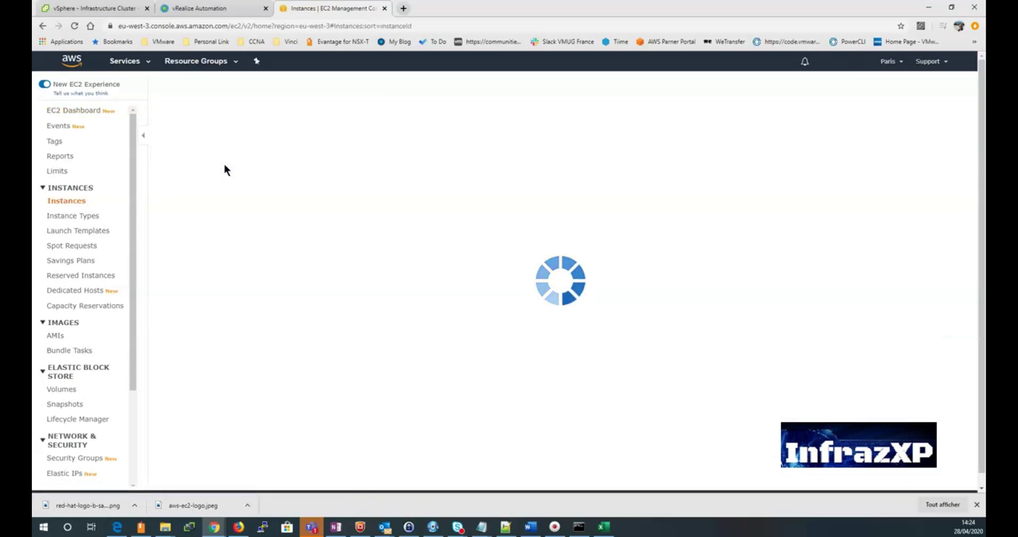
click(186, 153)
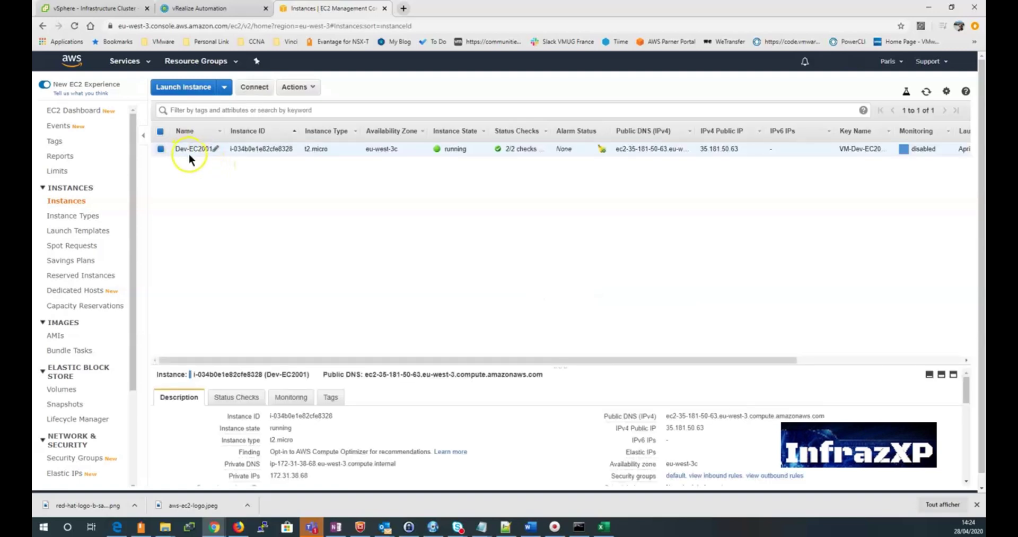